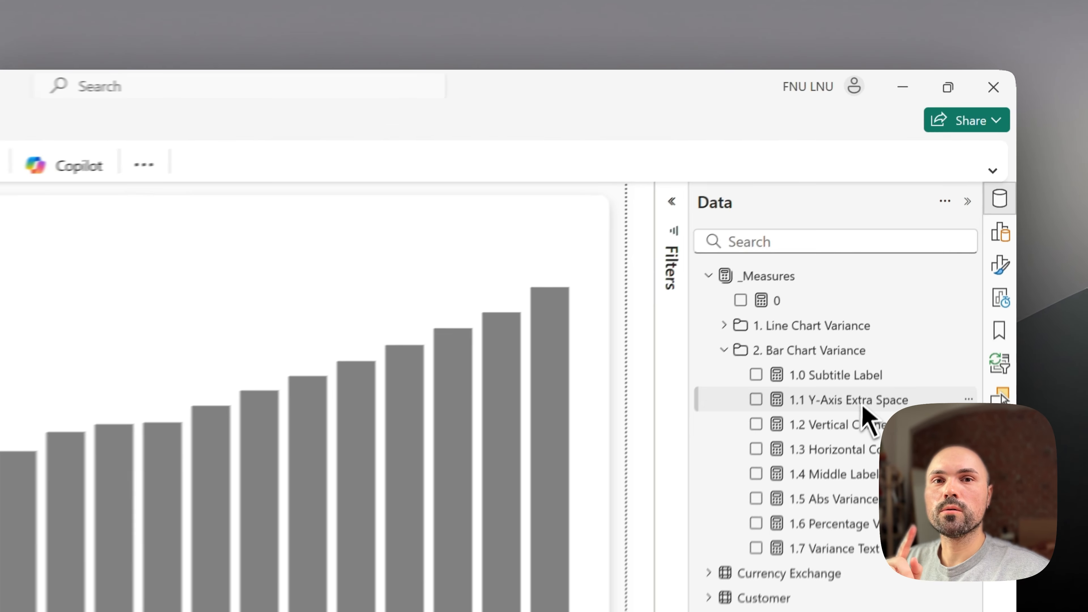
# Step: Show the full formula of the 1.1 Y-Axis Extra Space measure and examine its MAXX calculation, ALLSELECTED filters and final multiplier
pyautogui.click(919, 247)
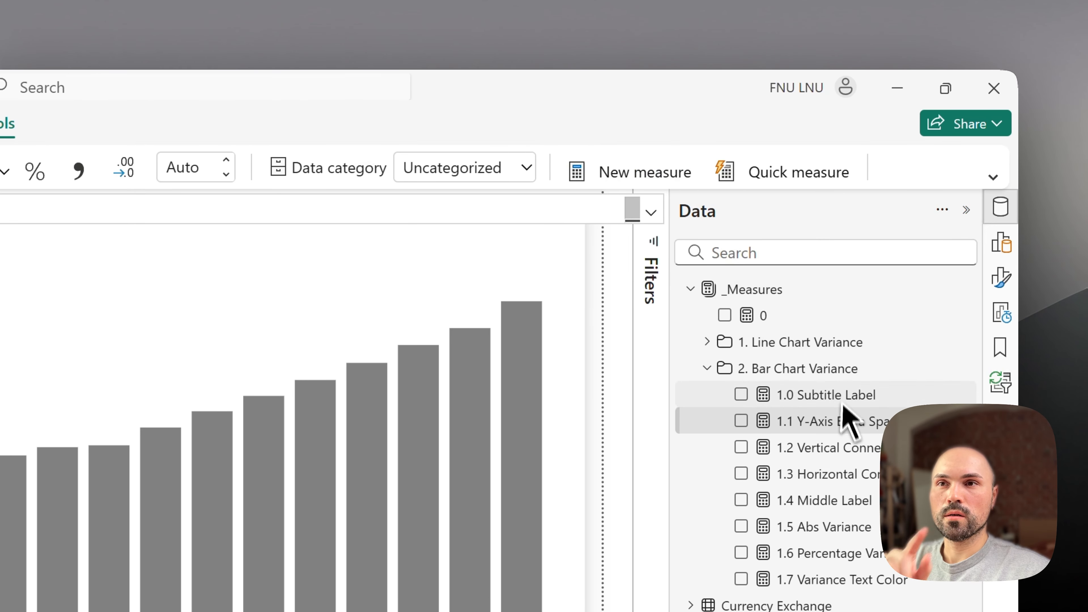
pyautogui.click(651, 212)
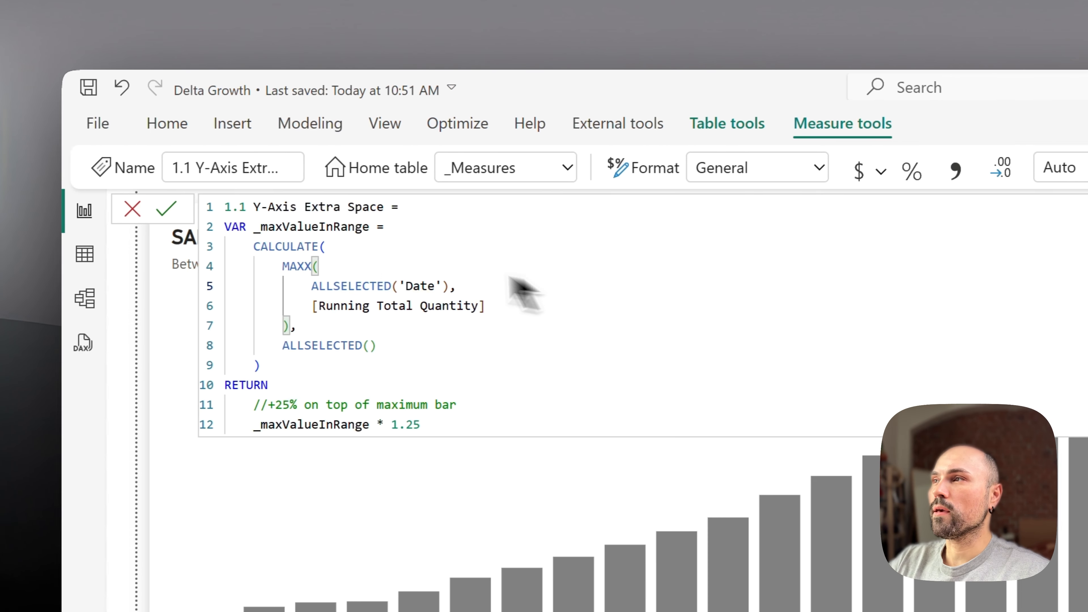
pyautogui.click(364, 252)
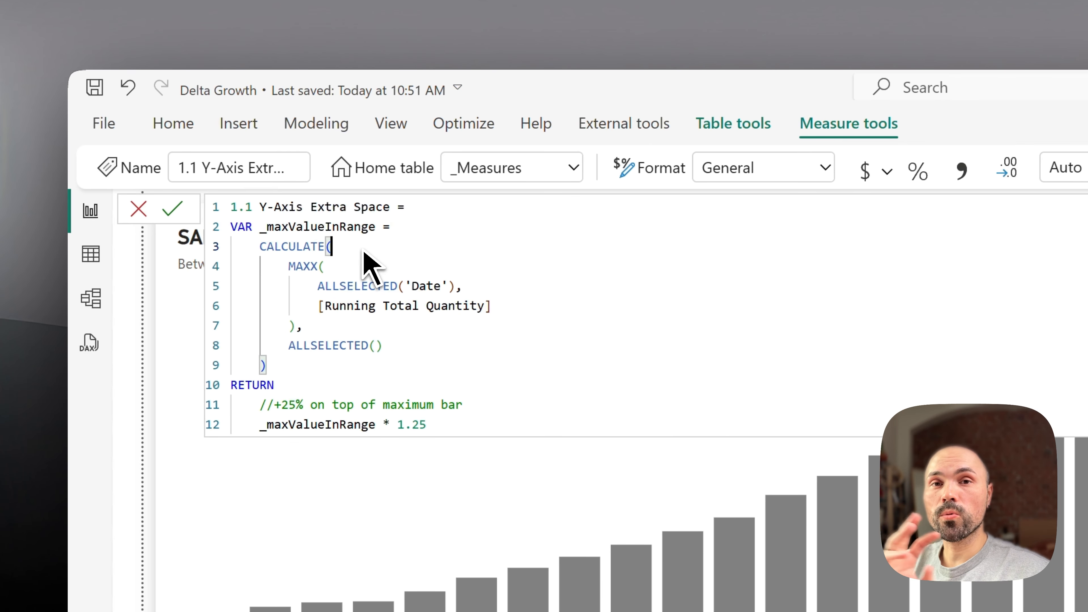
pyautogui.doubleClick(310, 270)
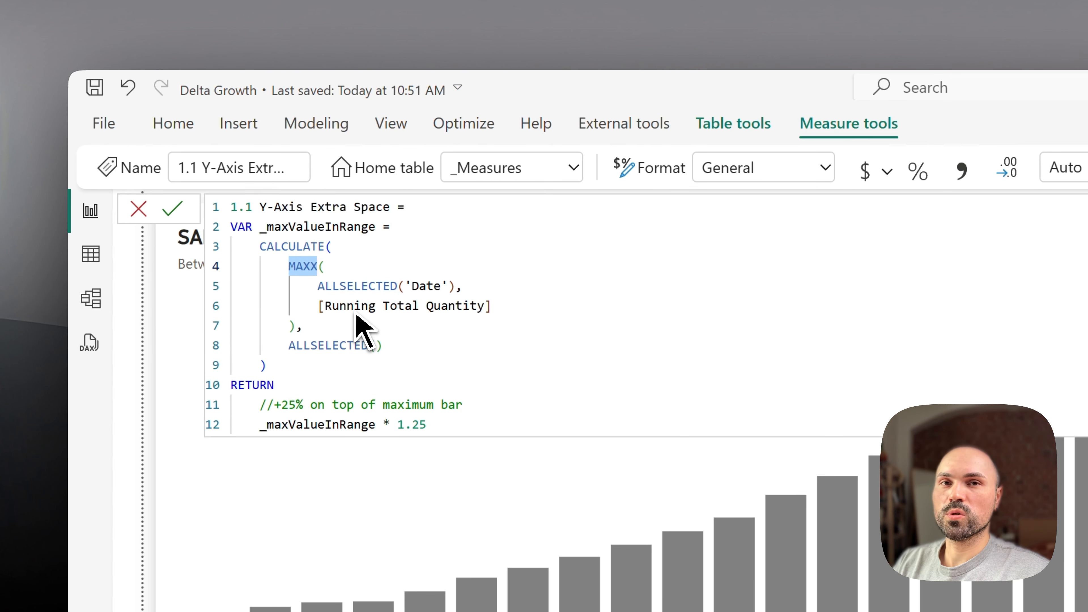
pyautogui.click(361, 295)
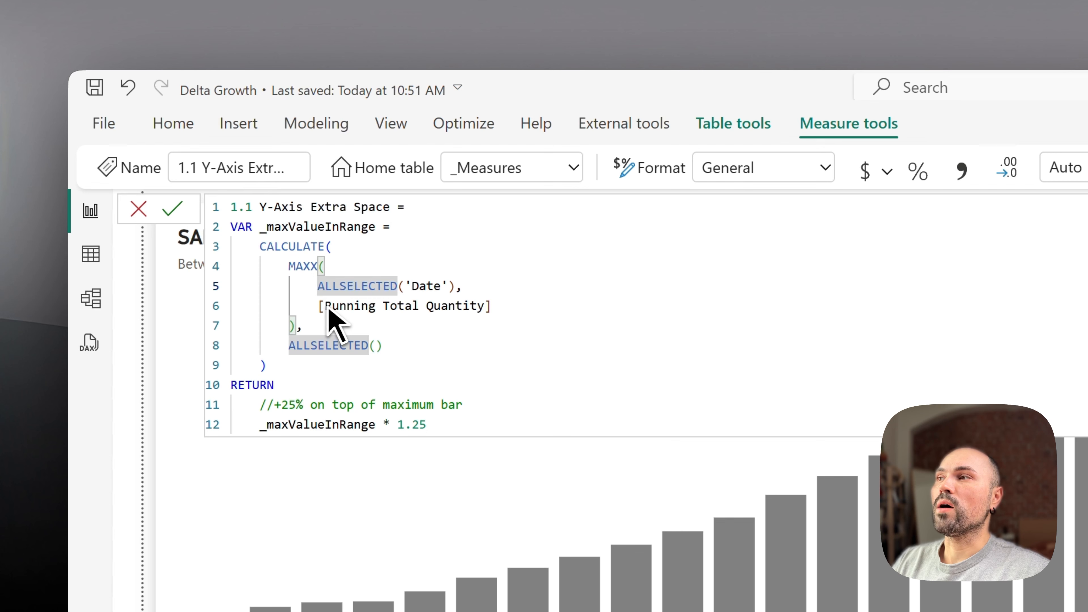
pyautogui.moveTo(319, 305); pyautogui.dragTo(528, 312)
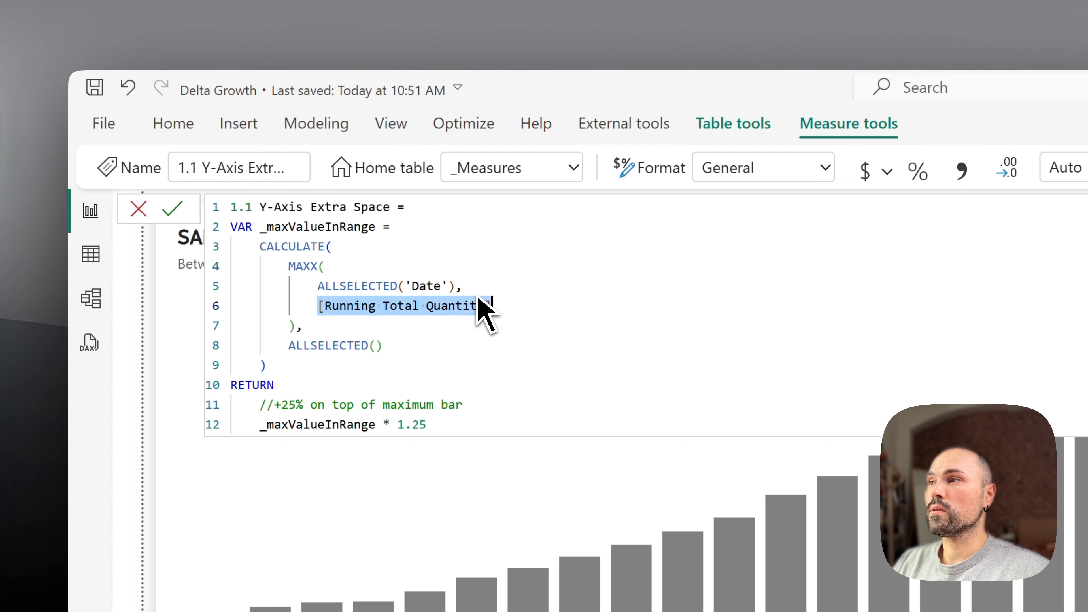
pyautogui.click(480, 284)
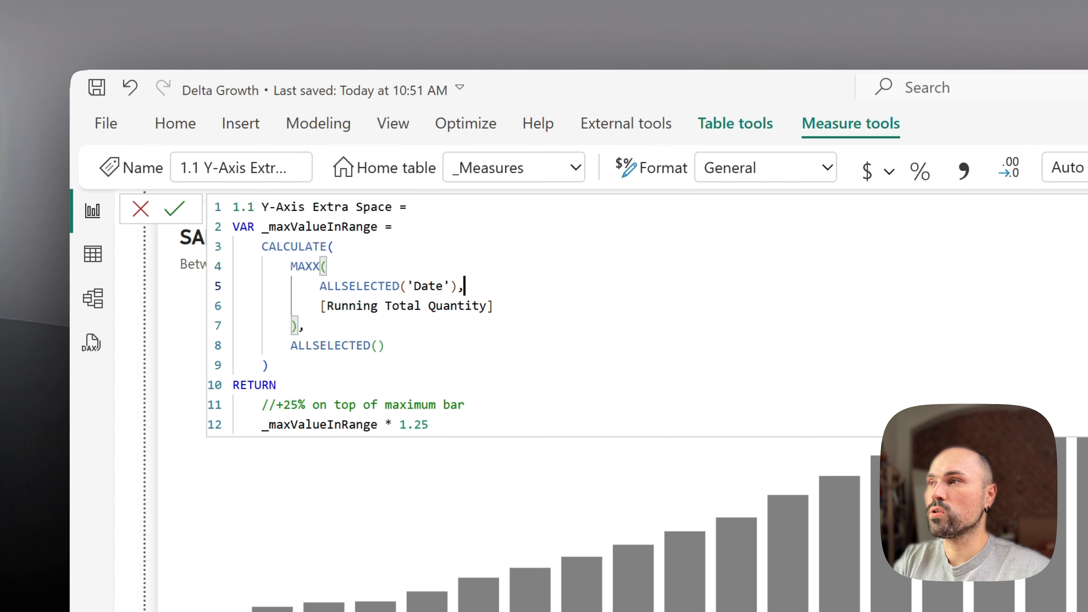
pyautogui.click(377, 345)
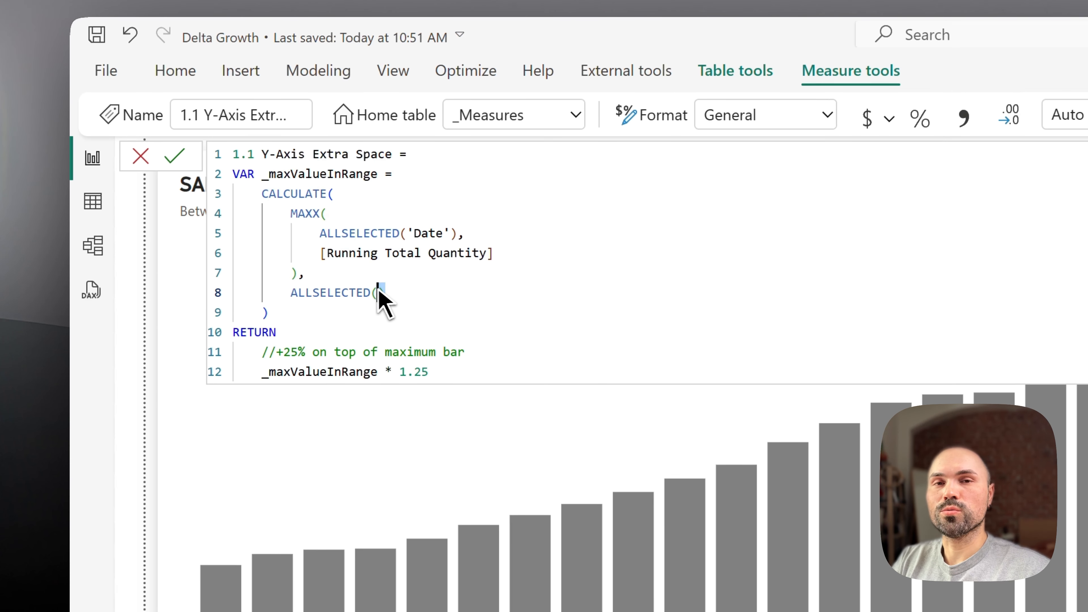
pyautogui.moveTo(378, 294); pyautogui.dragTo(296, 289)
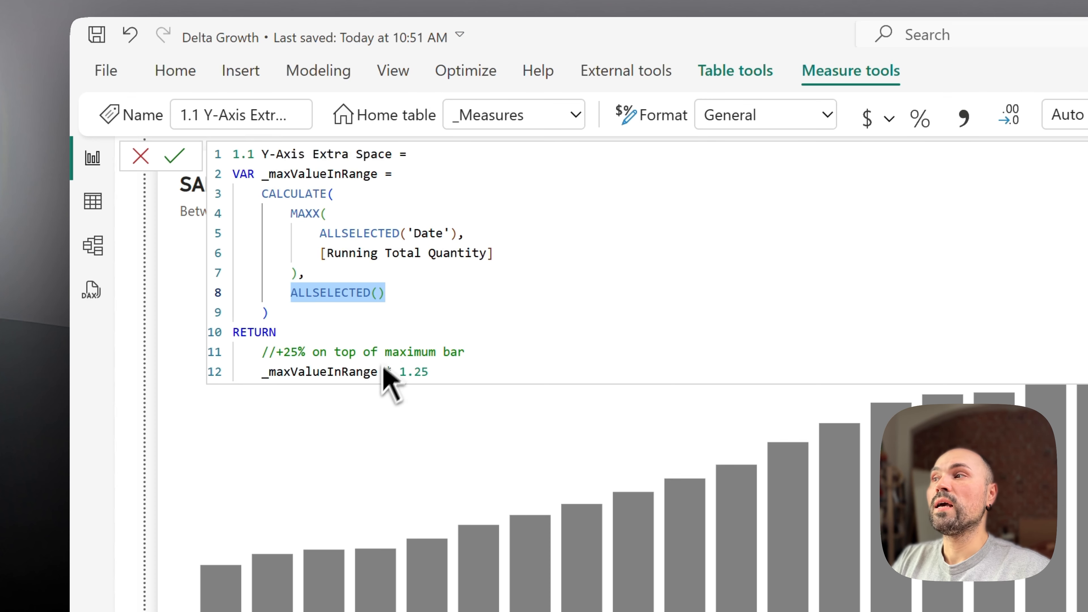
pyautogui.click(349, 385)
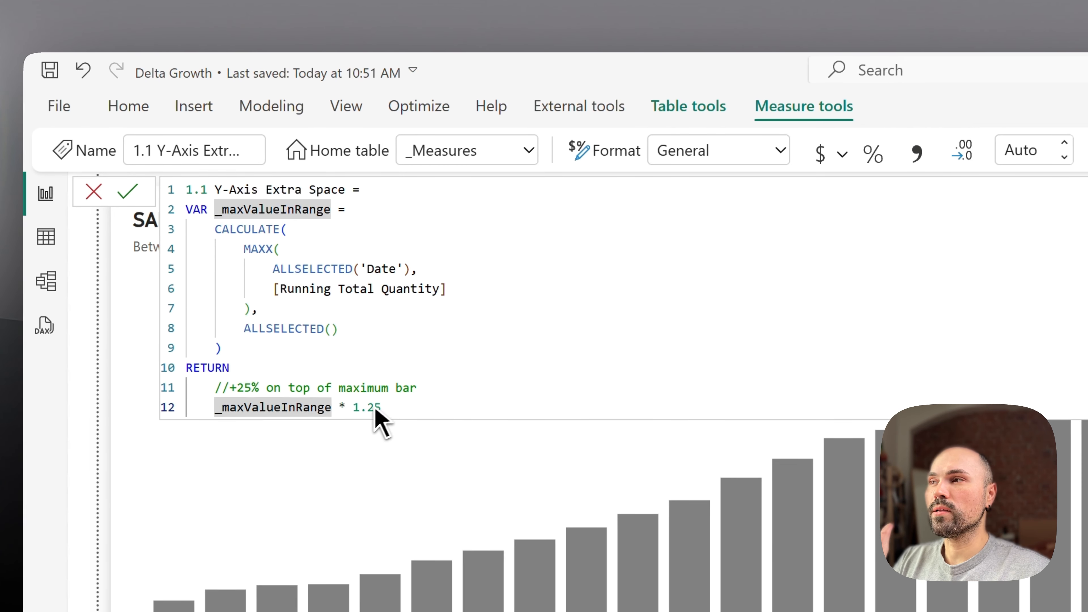
pyautogui.doubleClick(400, 383)
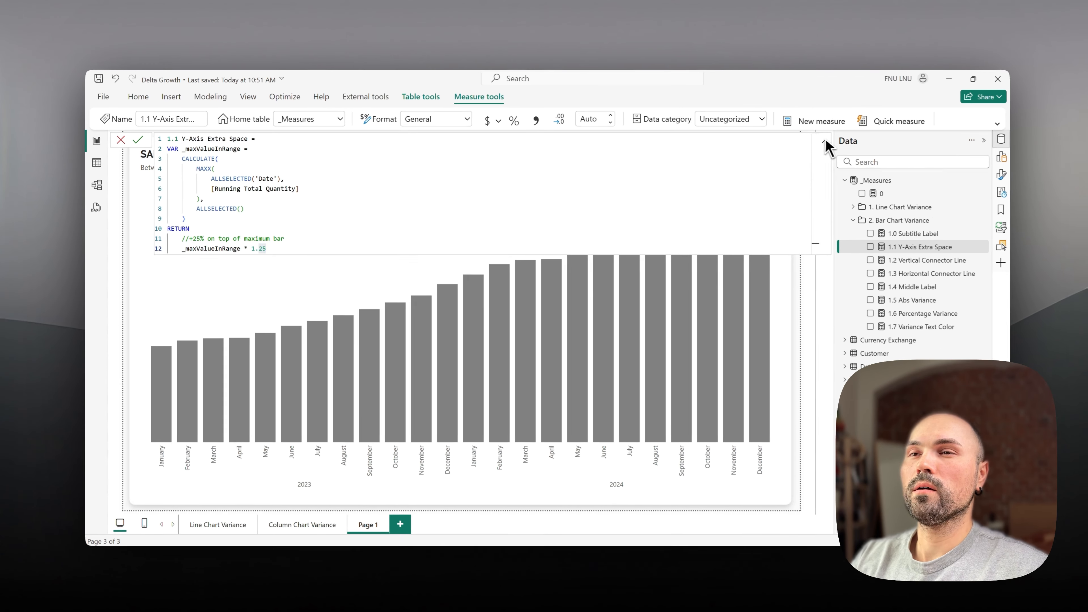
# Step: Collapse the measure formula and look at the finished chart on the Column Chart Variance page before returning to Page 1
pyautogui.click(823, 141)
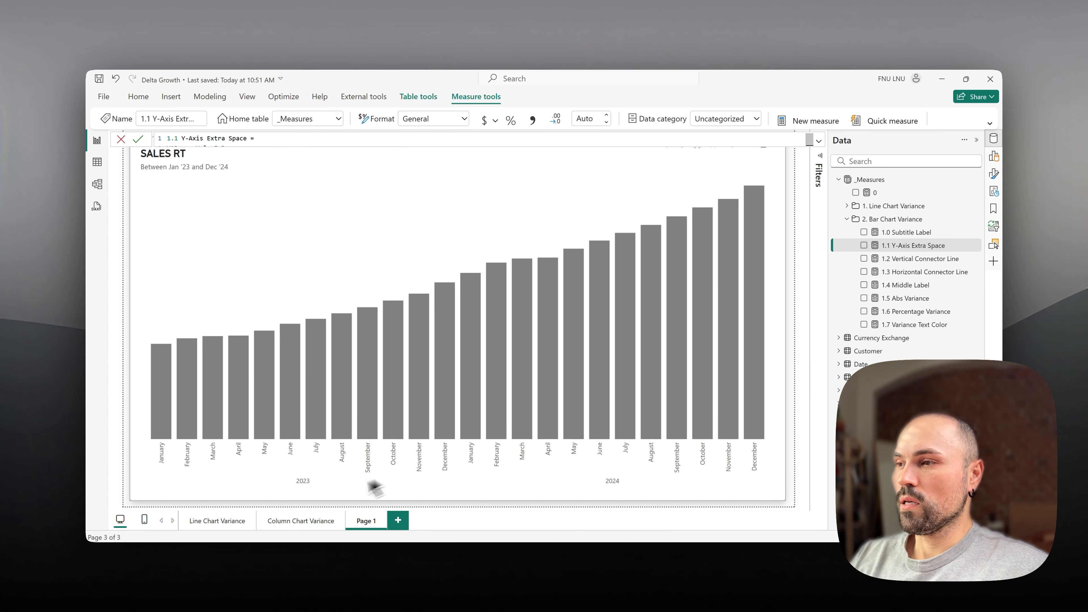
pyautogui.click(299, 520)
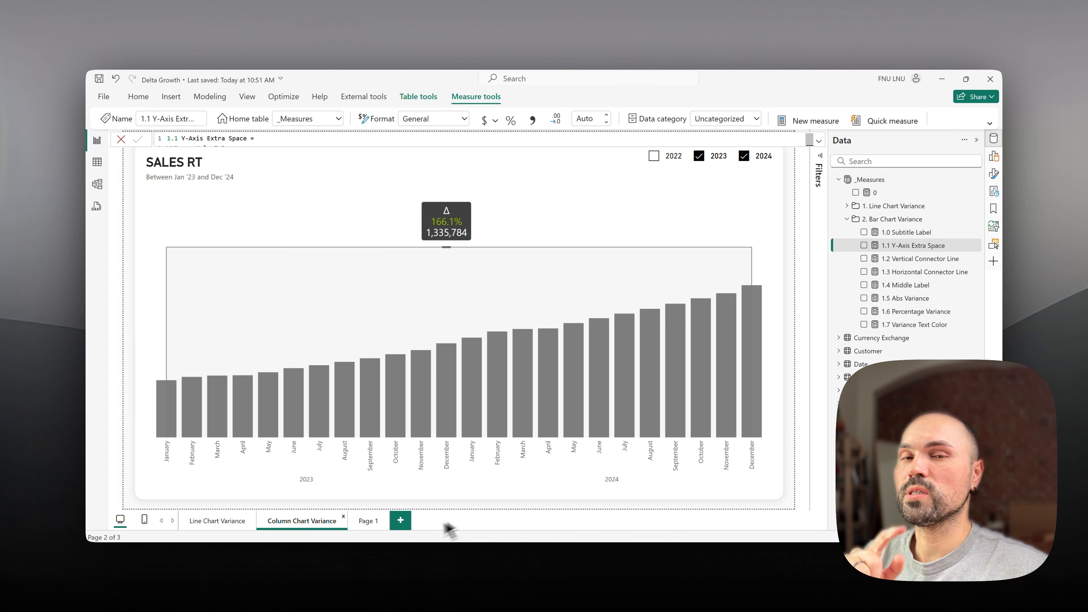
pyautogui.click(367, 524)
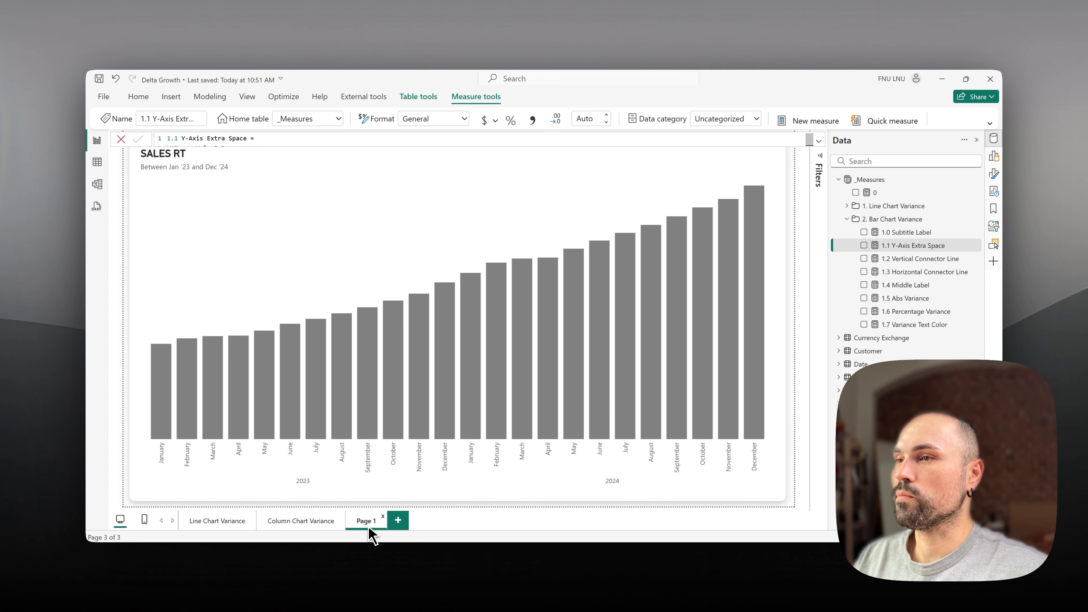
# Step: Show the full formula of the 1.2 Vertical Connector Line measure and examine its _connectorTop and _currentYearMonth variables
pyautogui.click(916, 259)
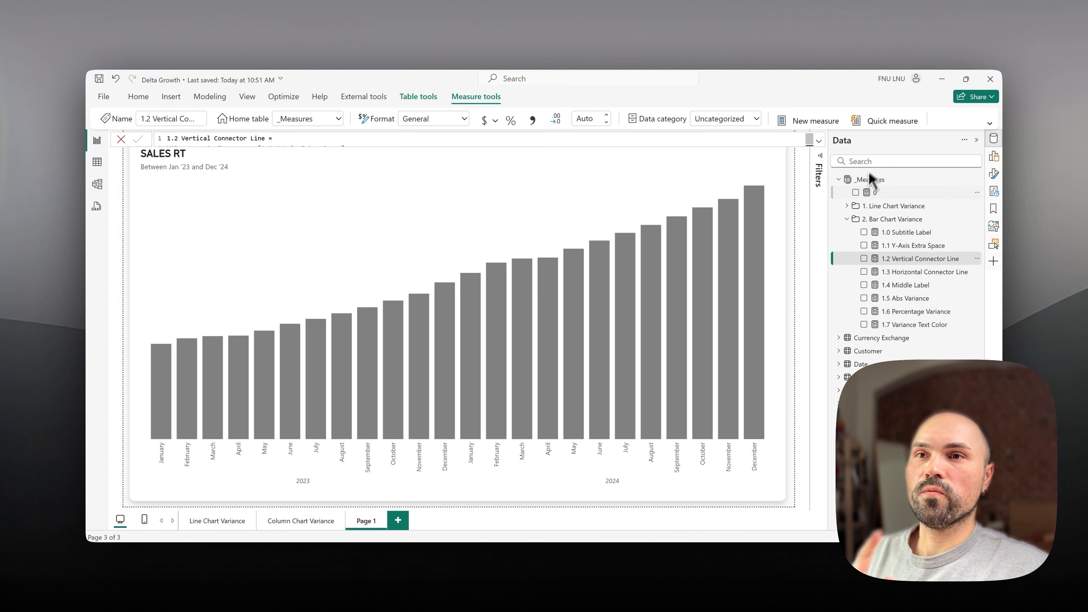
pyautogui.click(818, 141)
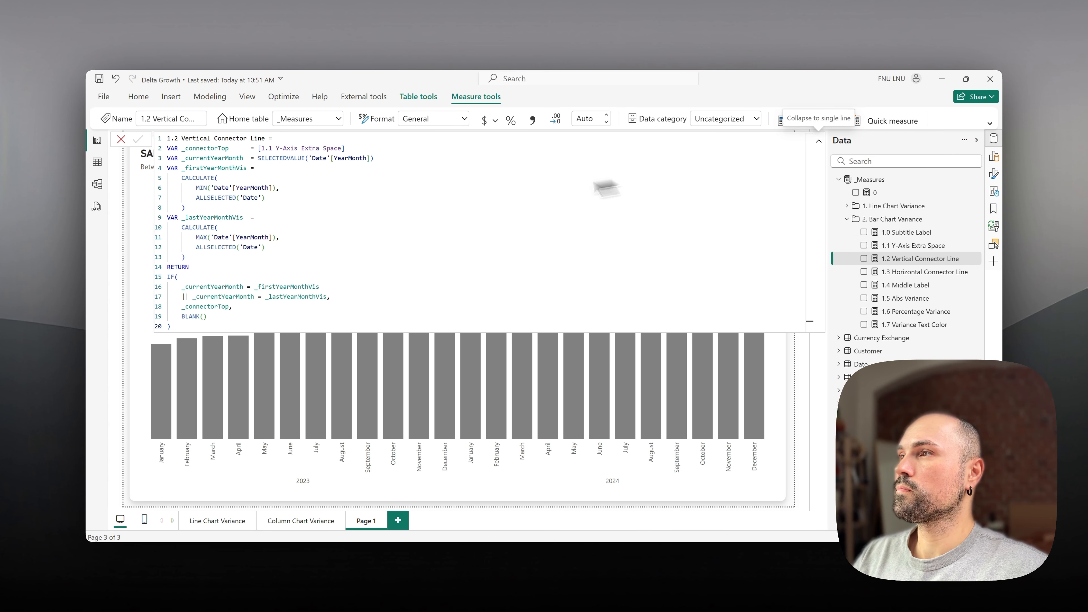
pyautogui.click(304, 148)
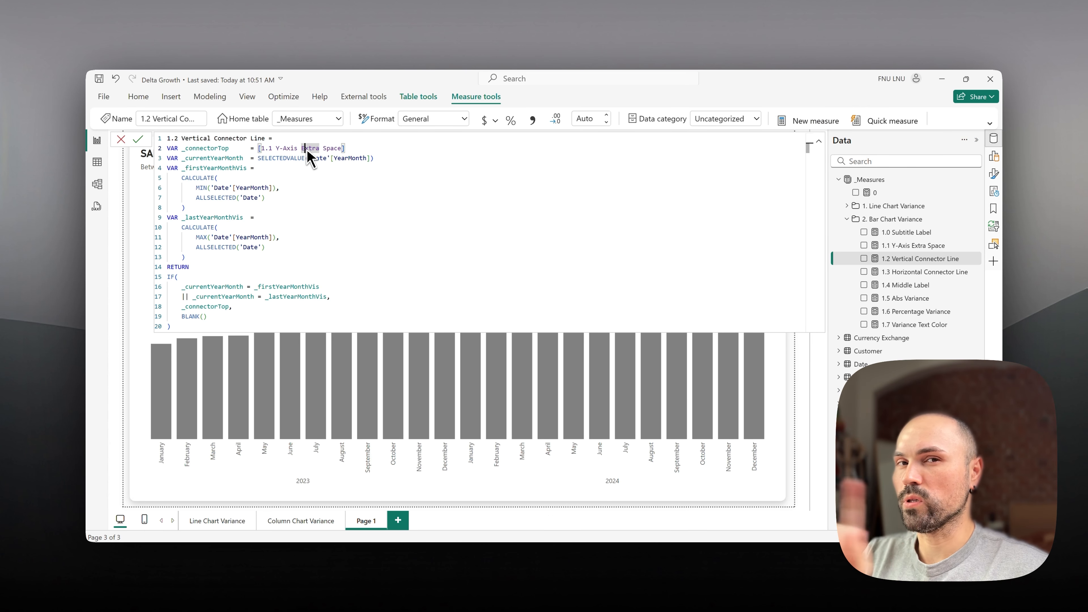
pyautogui.click(240, 158)
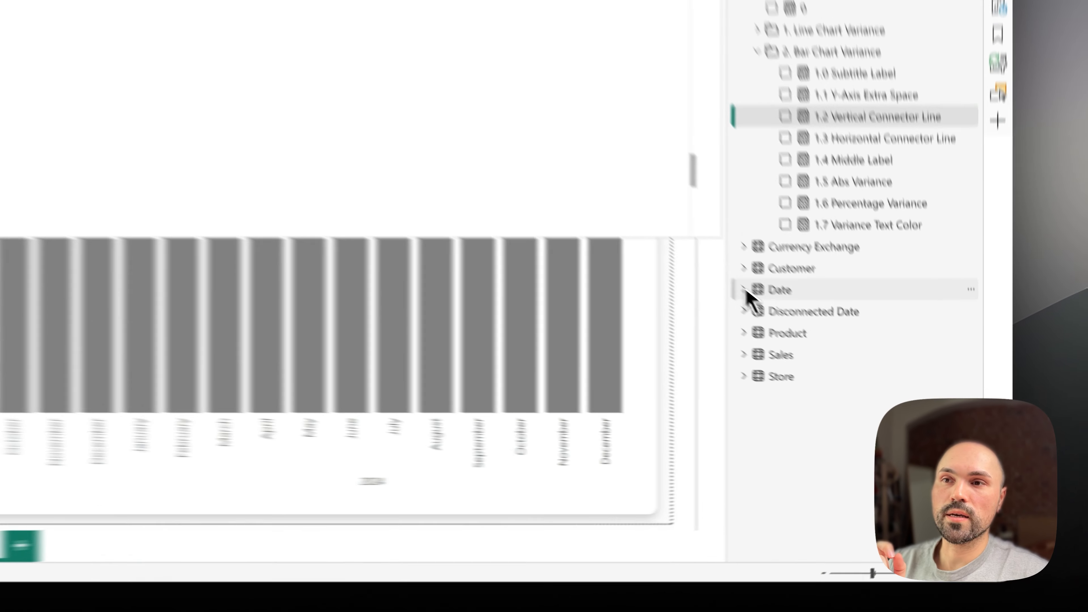
# Step: Find the YearMonth column in the Date table and examine how its formula combines the year and month
pyautogui.click(745, 292)
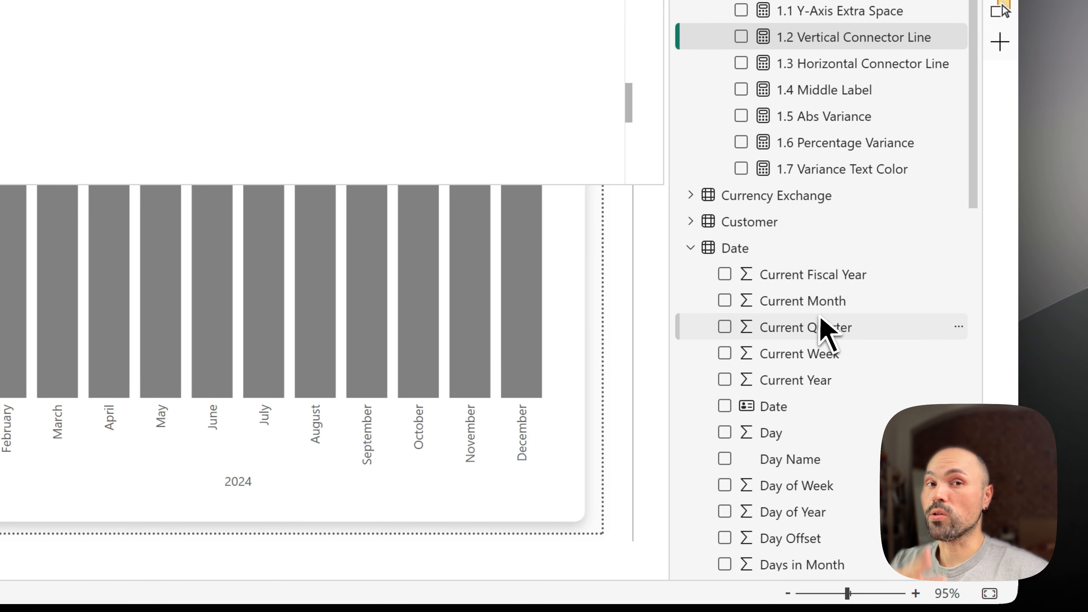
pyautogui.scroll(-5, 852, 416)
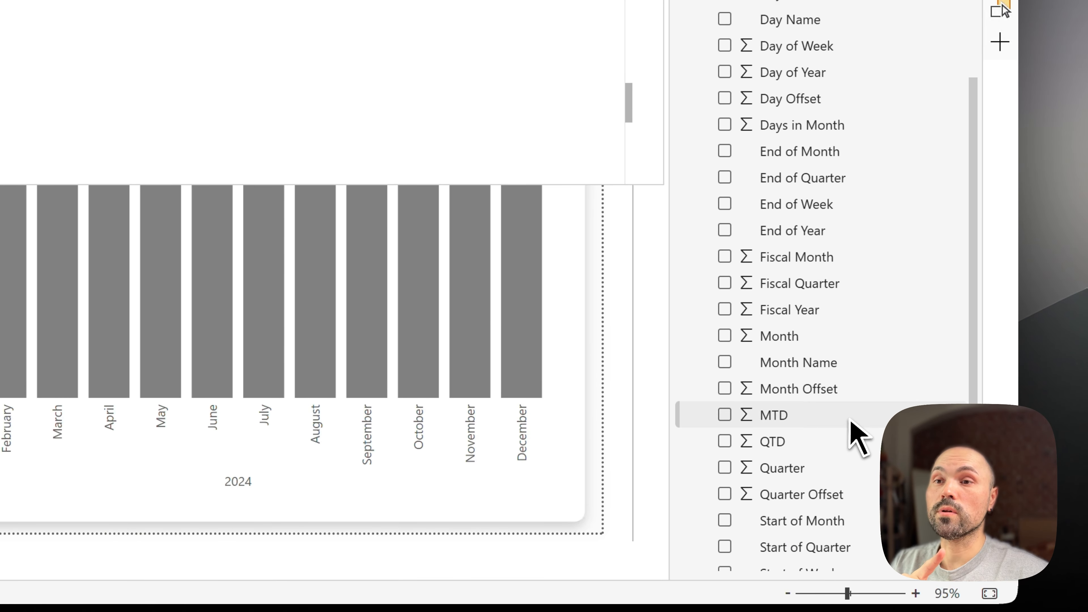
pyautogui.scroll(-4, 881, 384)
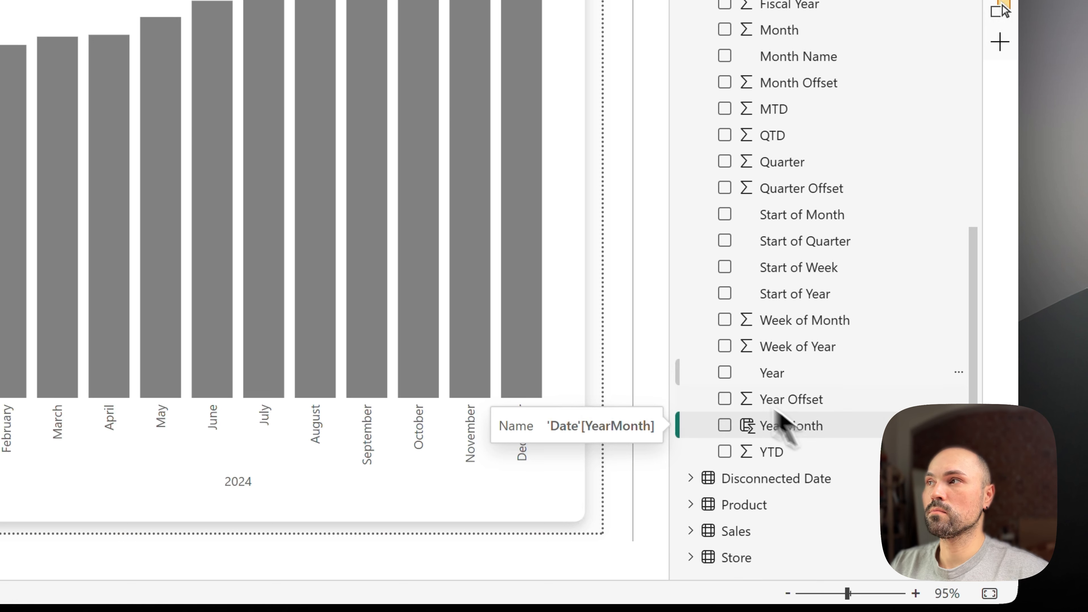
pyautogui.click(833, 424)
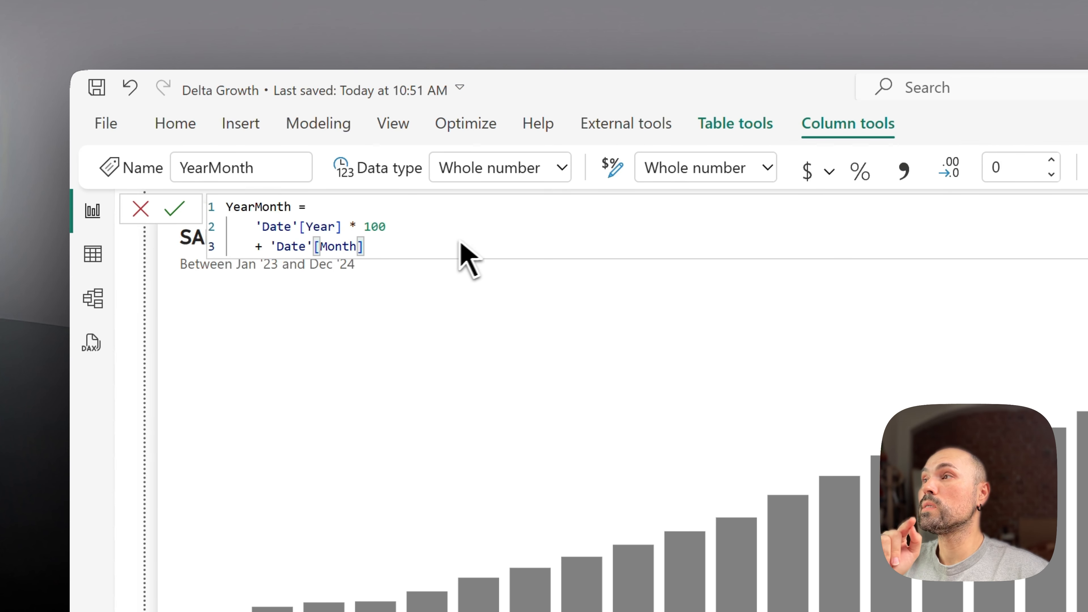
pyautogui.moveTo(398, 227); pyautogui.dragTo(344, 231)
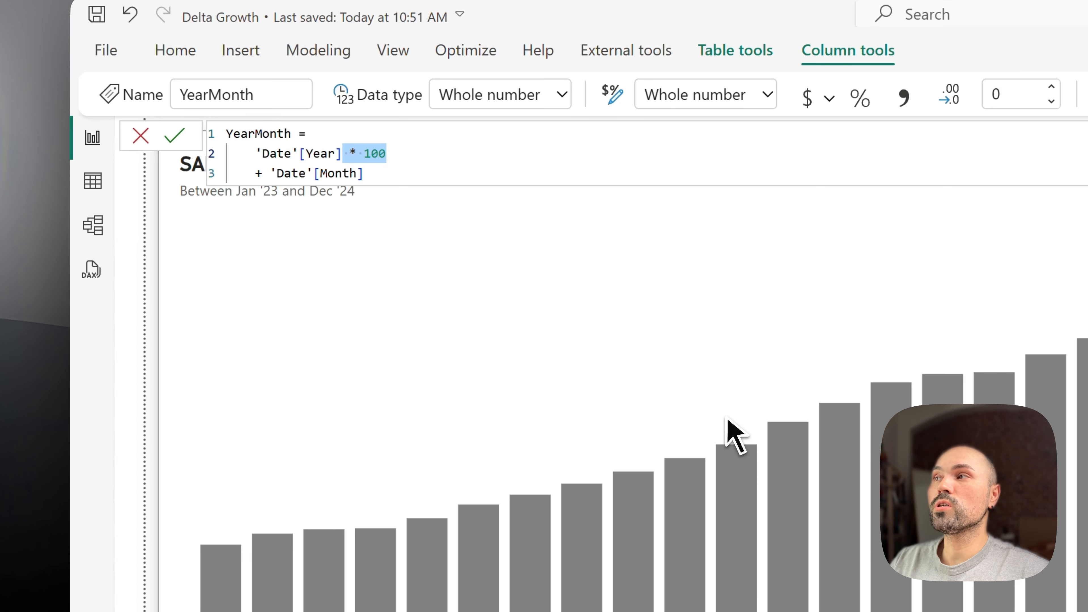
pyautogui.click(328, 153)
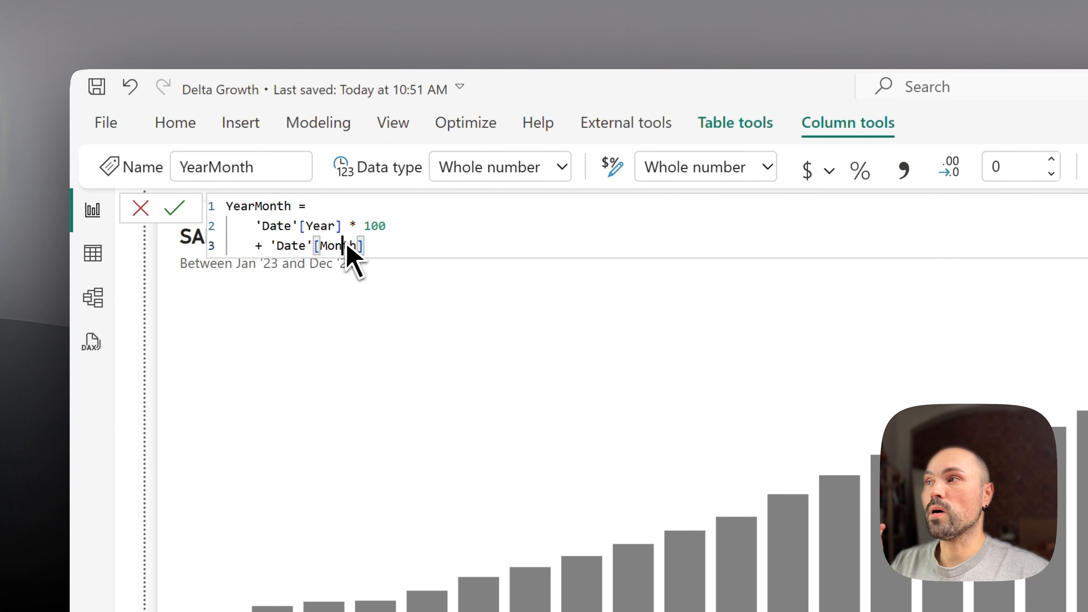
pyautogui.click(346, 238)
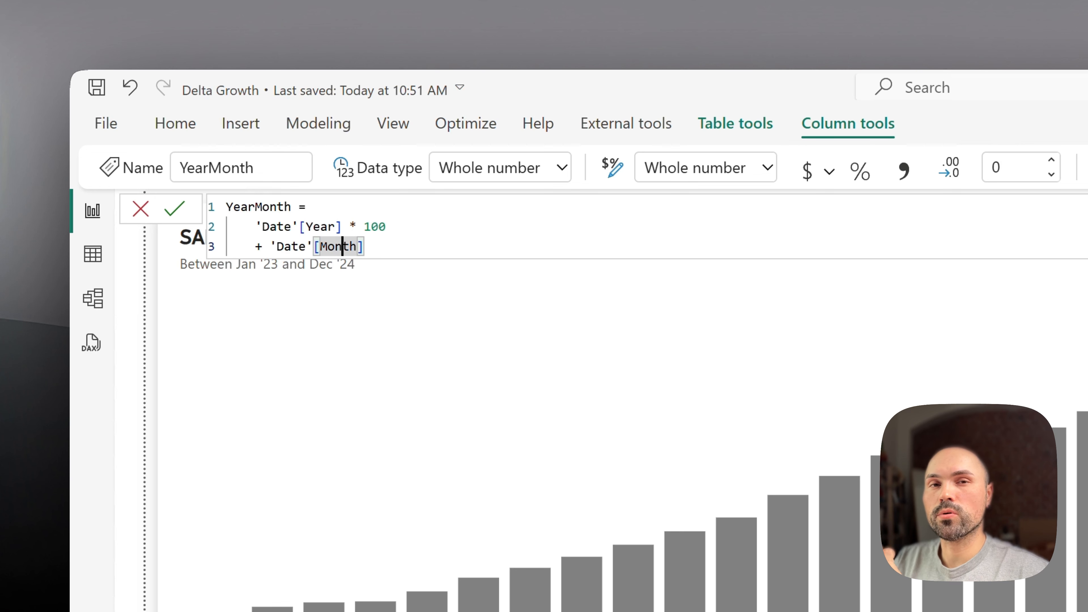
pyautogui.moveTo(387, 226); pyautogui.dragTo(342, 232)
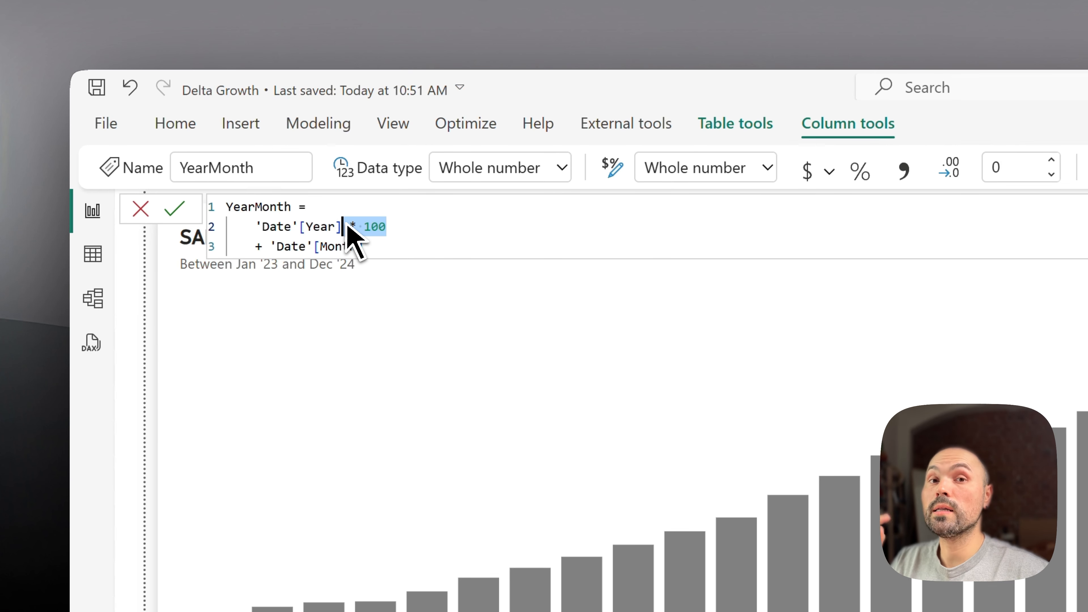
pyautogui.click(261, 247)
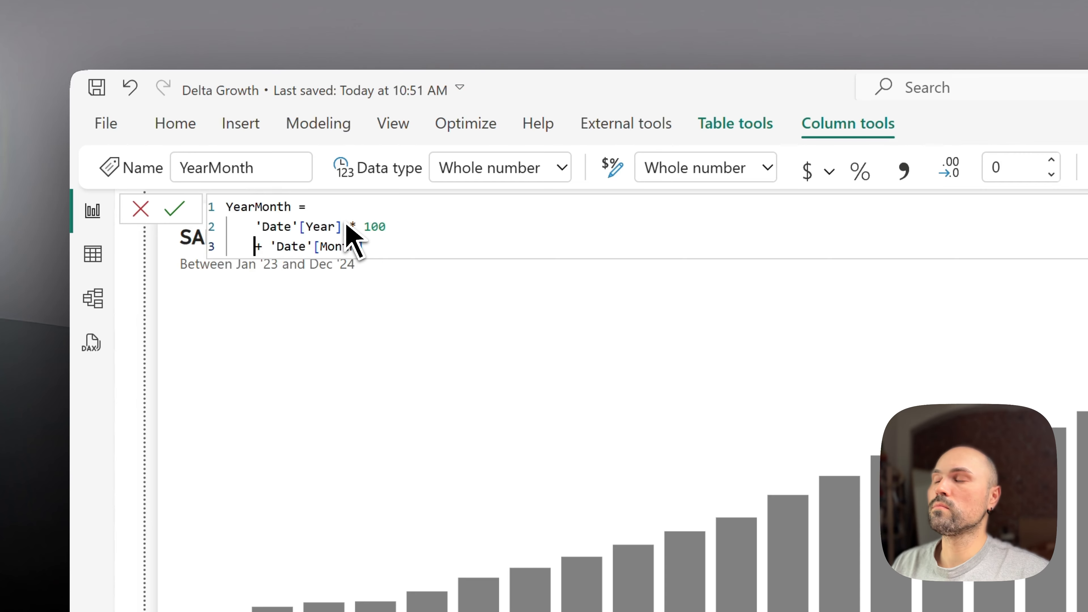
# Step: Inspect the values of the YearMonth column in the Date table's data rows
pyautogui.click(93, 253)
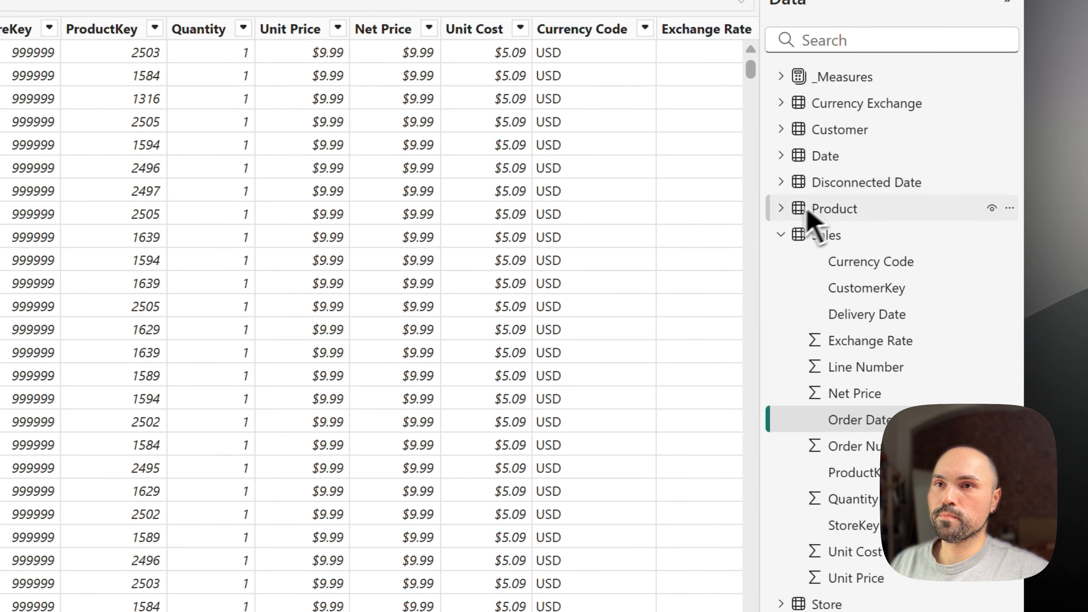
pyautogui.click(789, 233)
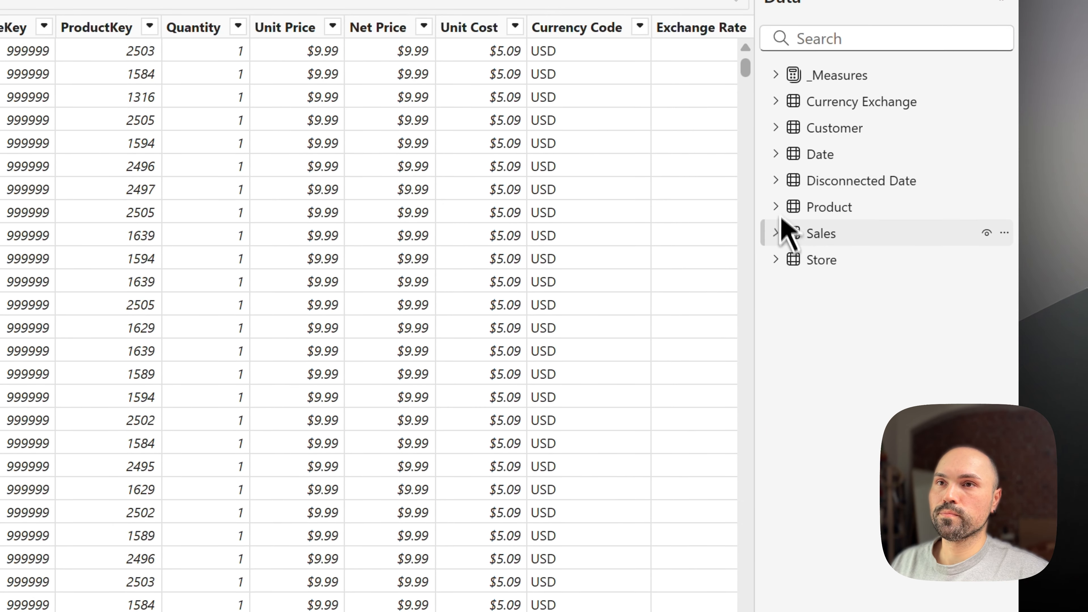
pyautogui.click(795, 155)
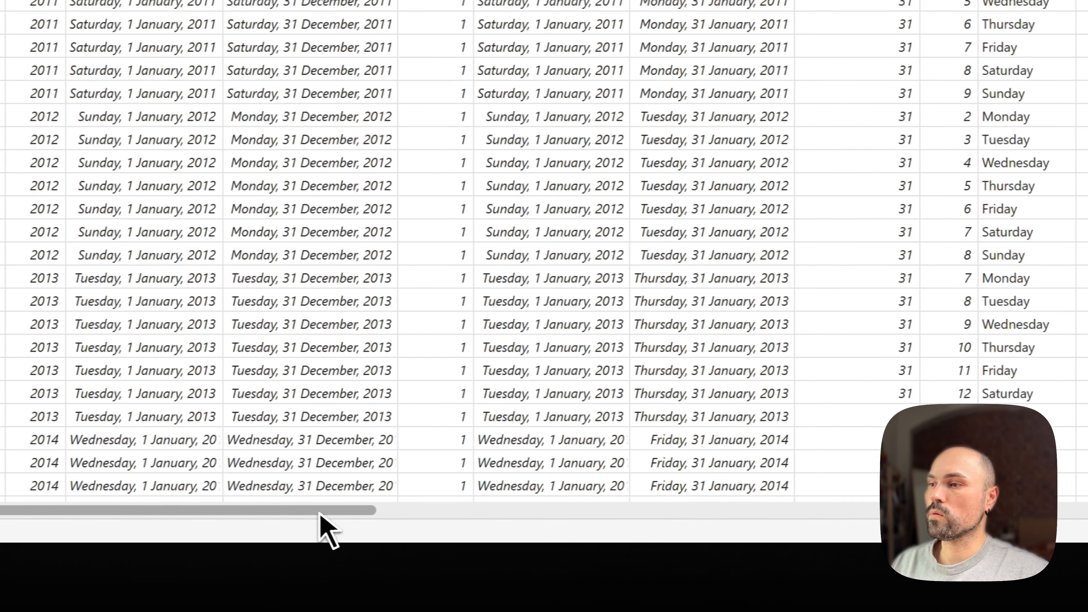
pyautogui.moveTo(320, 513); pyautogui.dragTo(862, 510)
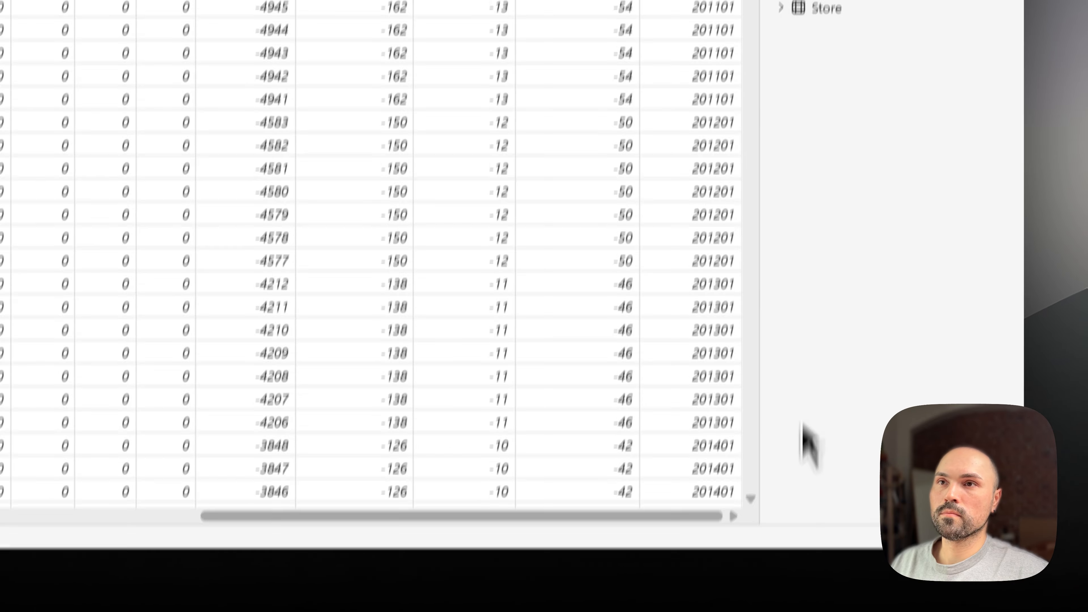
pyautogui.click(688, 138)
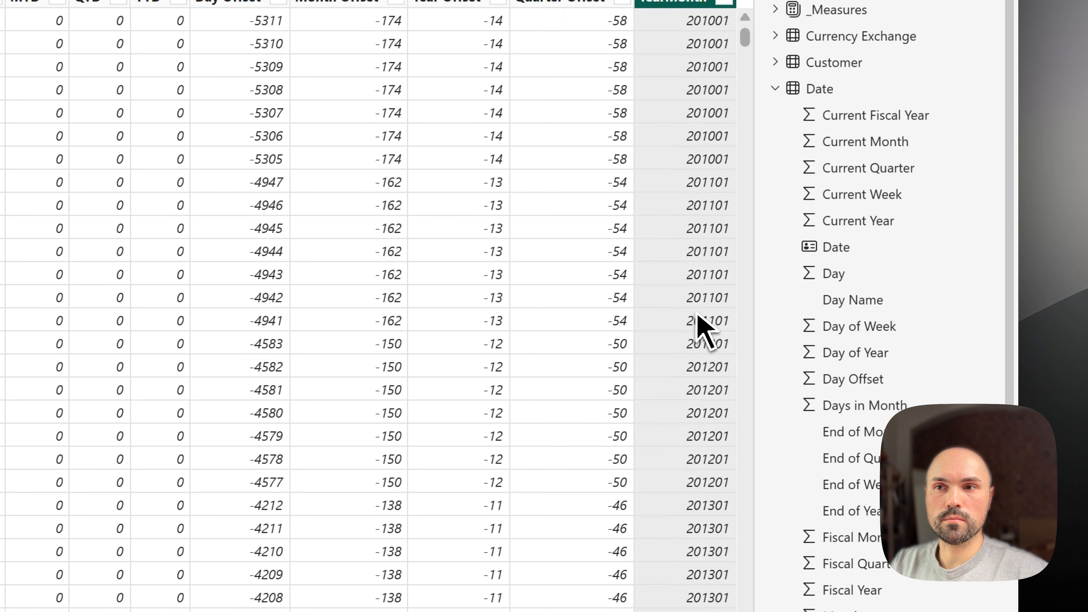
pyautogui.scroll(-6, 687, 326)
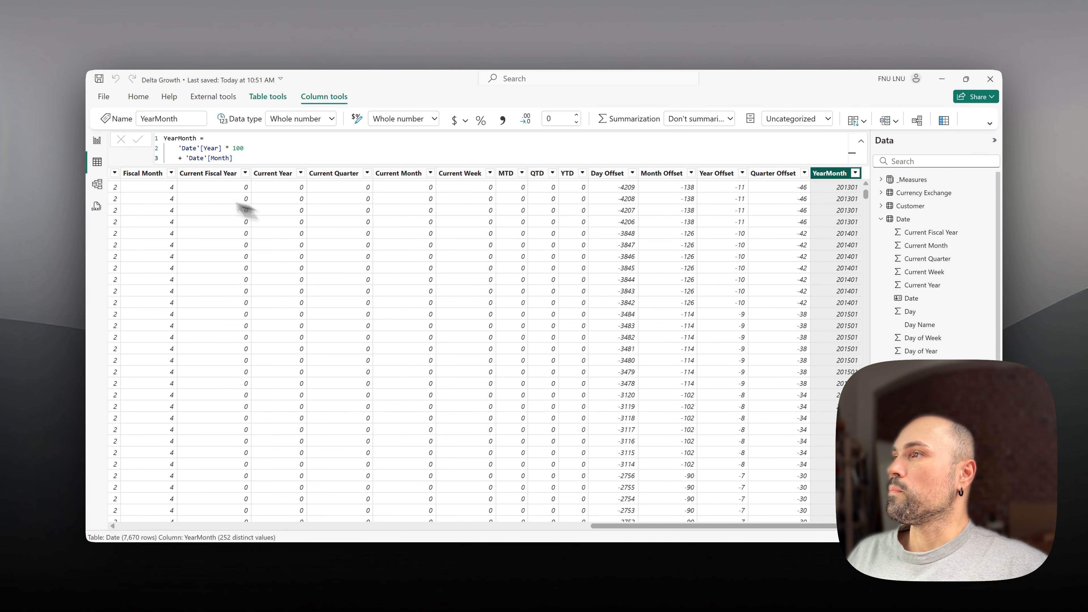
# Step: Return to the report page and go back to the Bar Chart Variance measures in the data model's field list
pyautogui.click(97, 140)
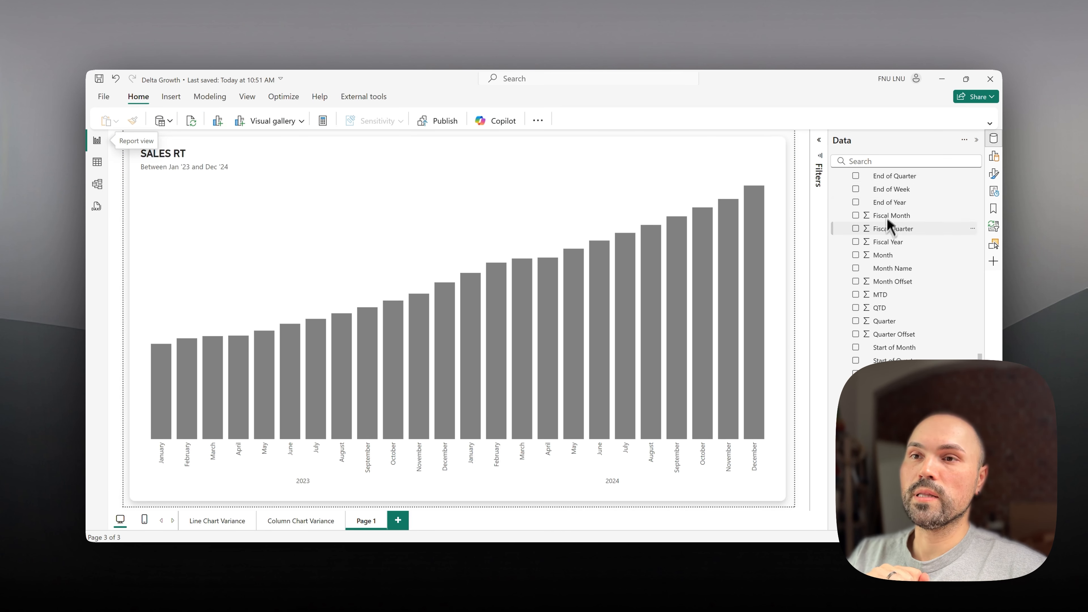
pyautogui.scroll(10, 869, 232)
pyautogui.scroll(1, 865, 233)
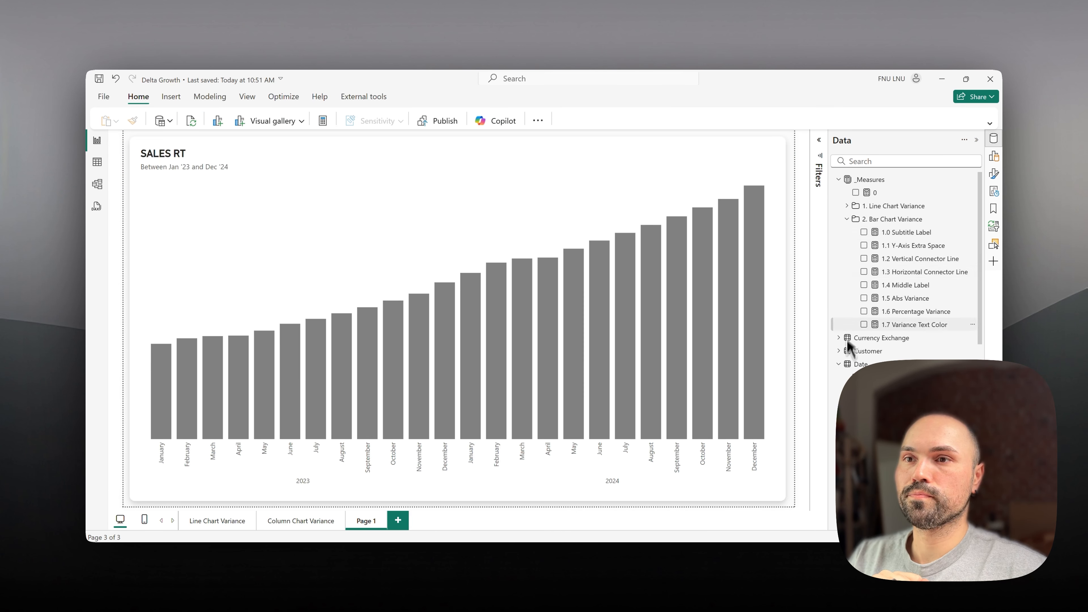
# Step: Reopen the 1.2 Vertical Connector Line measure and examine its _currentYearMonth, _firstYearMonthVis and _lastYearMonthVis variables
pyautogui.click(840, 364)
pyautogui.click(938, 259)
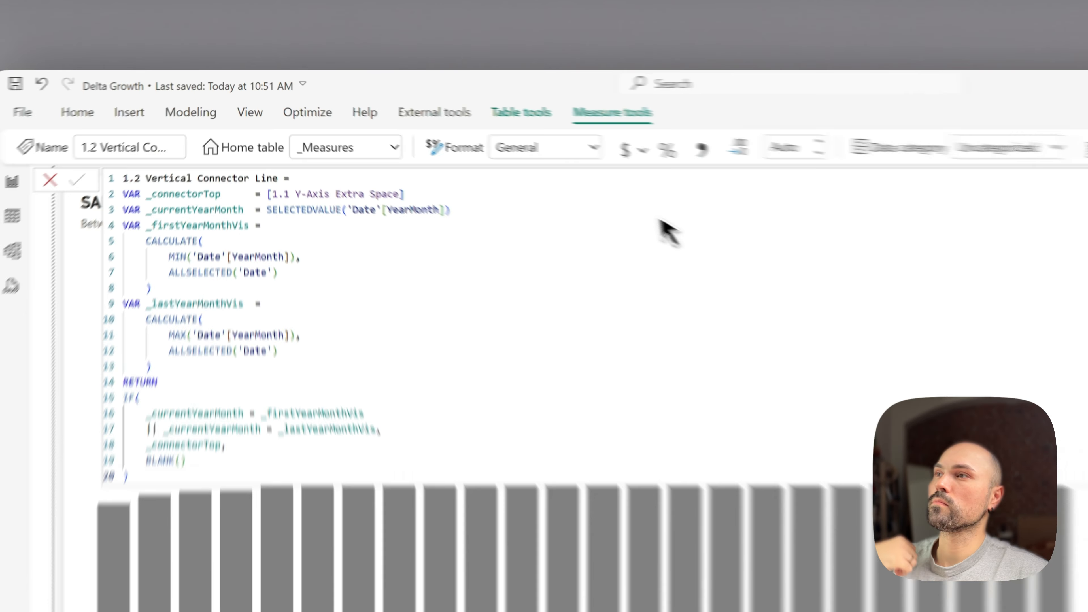
pyautogui.click(437, 209)
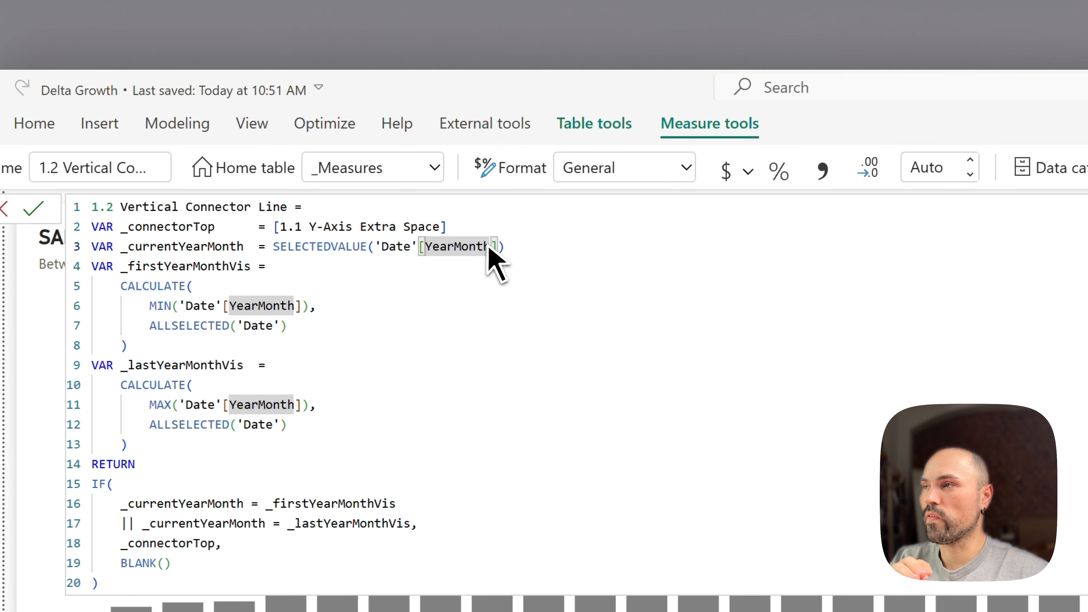
pyautogui.click(231, 266)
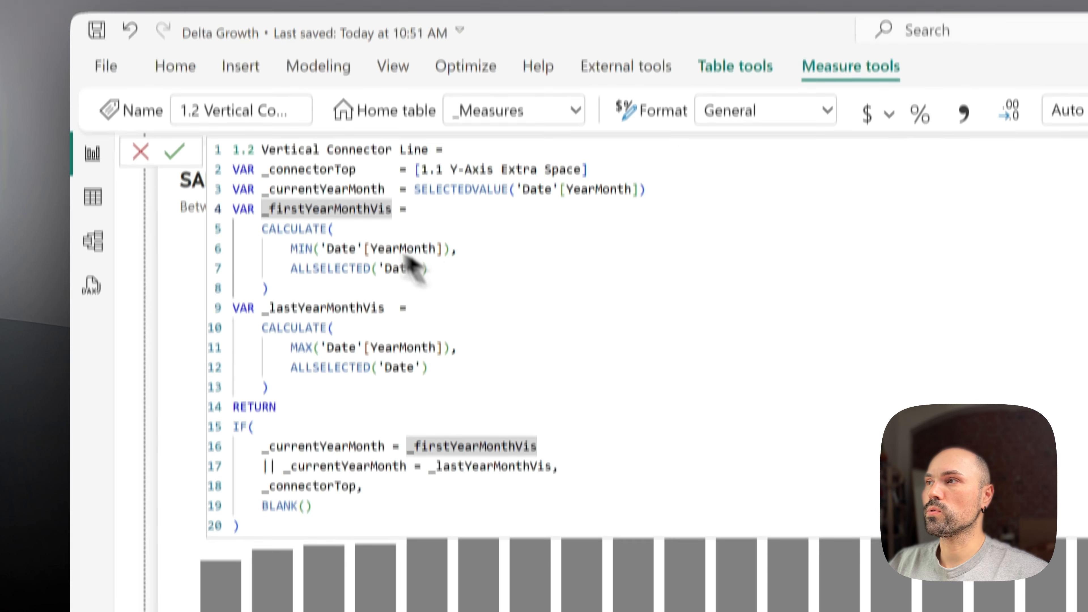
pyautogui.click(341, 306)
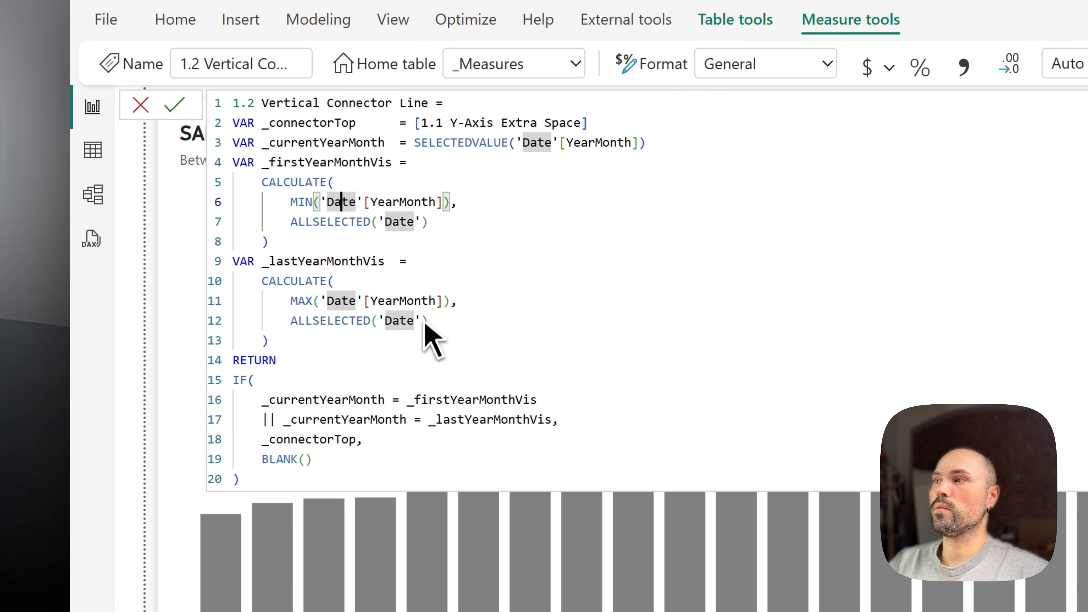
pyautogui.click(348, 325)
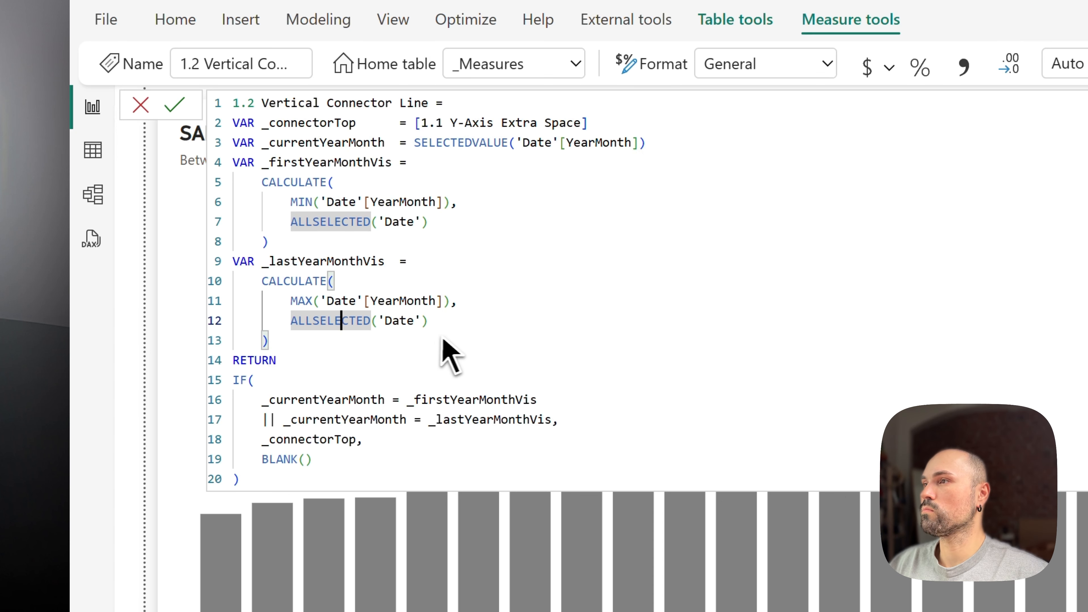
pyautogui.click(443, 325)
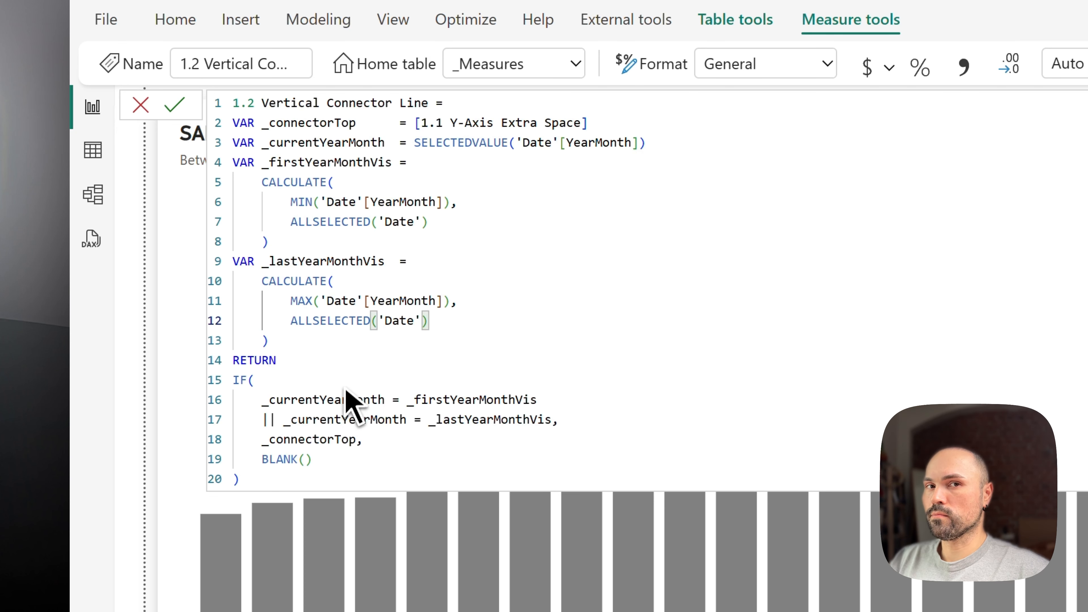
# Step: Examine the measure's IF condition and the _connectorTop result it returns, and collapse the formula editor
pyautogui.click(352, 379)
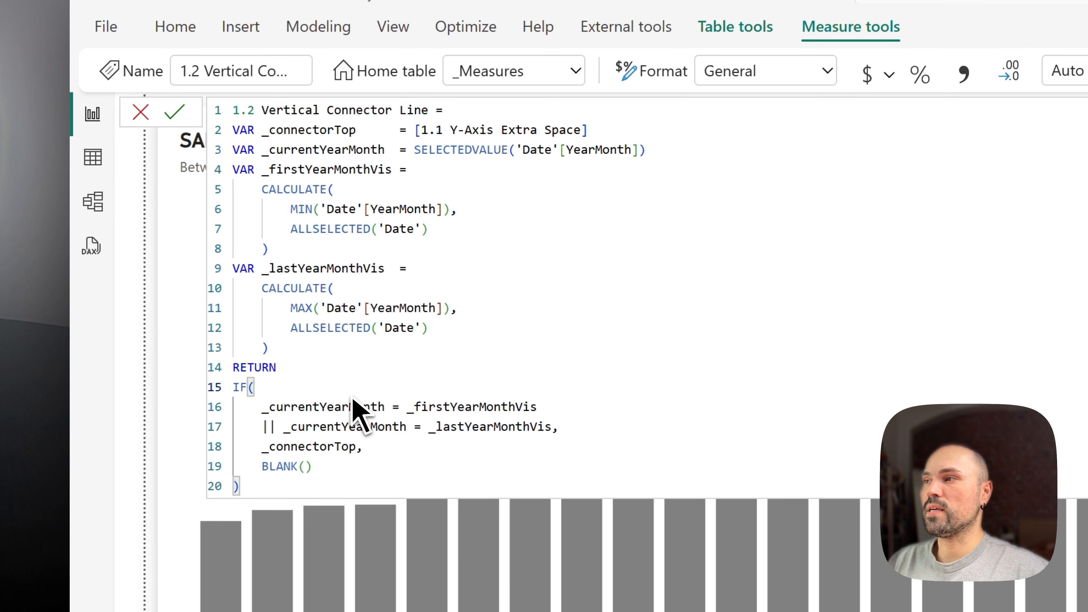
pyautogui.click(376, 408)
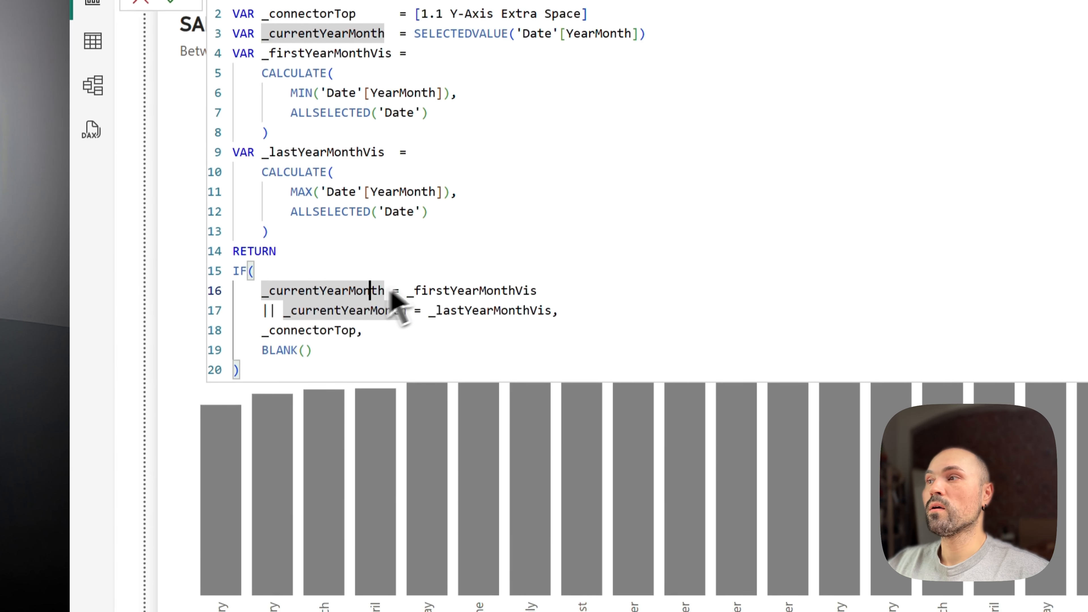
pyautogui.click(509, 356)
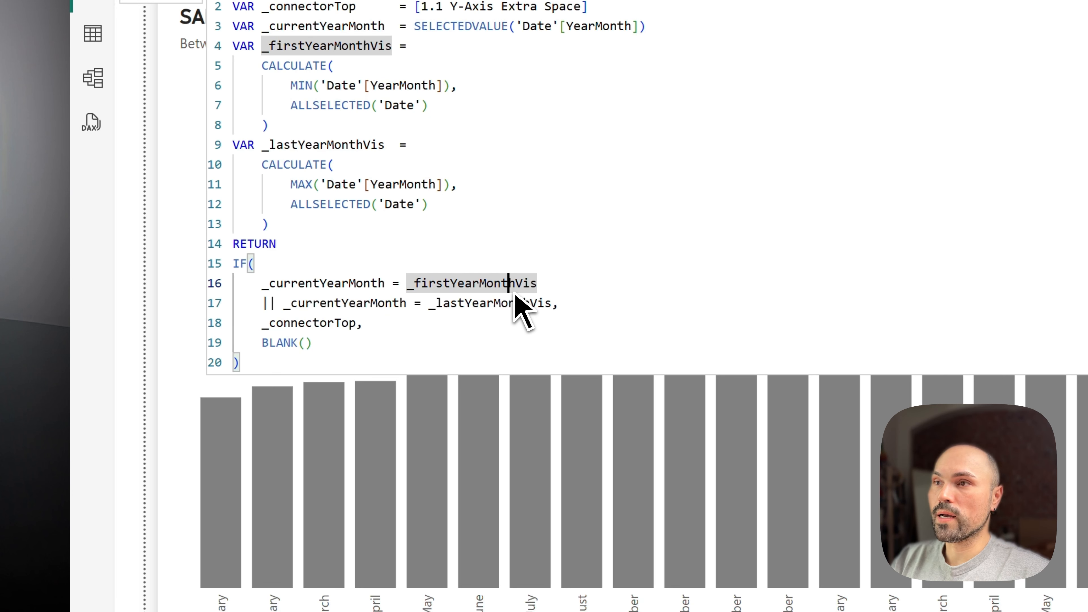
pyautogui.doubleClick(313, 328)
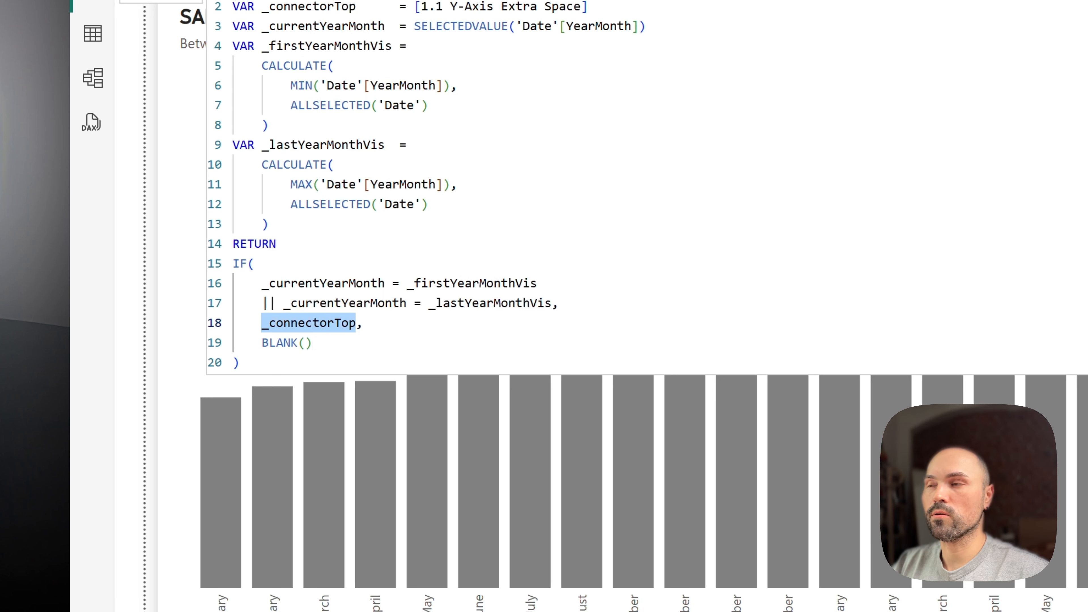
pyautogui.click(334, 320)
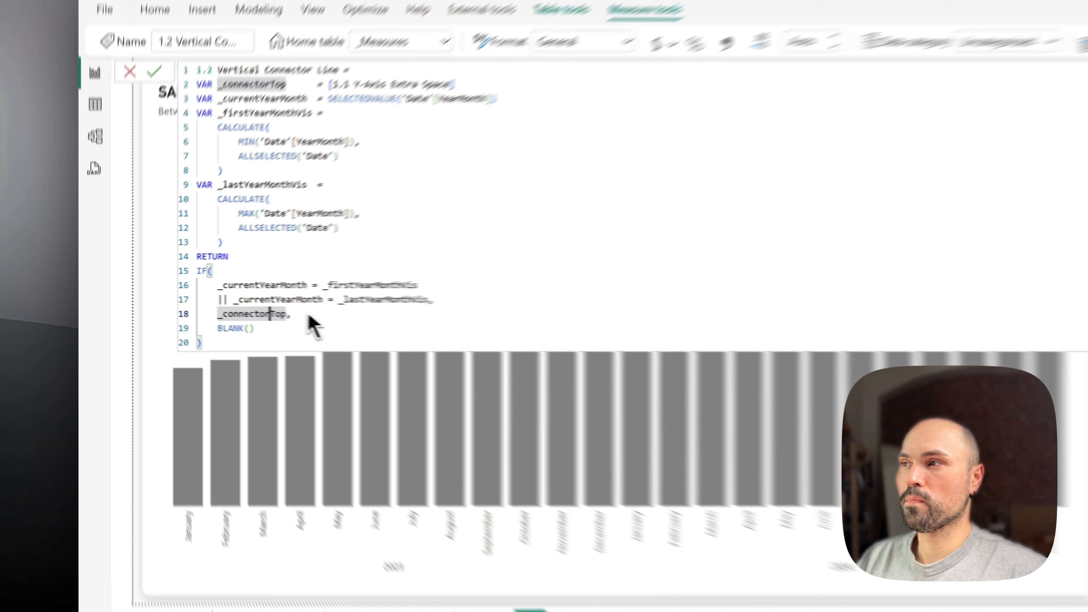
pyautogui.click(338, 316)
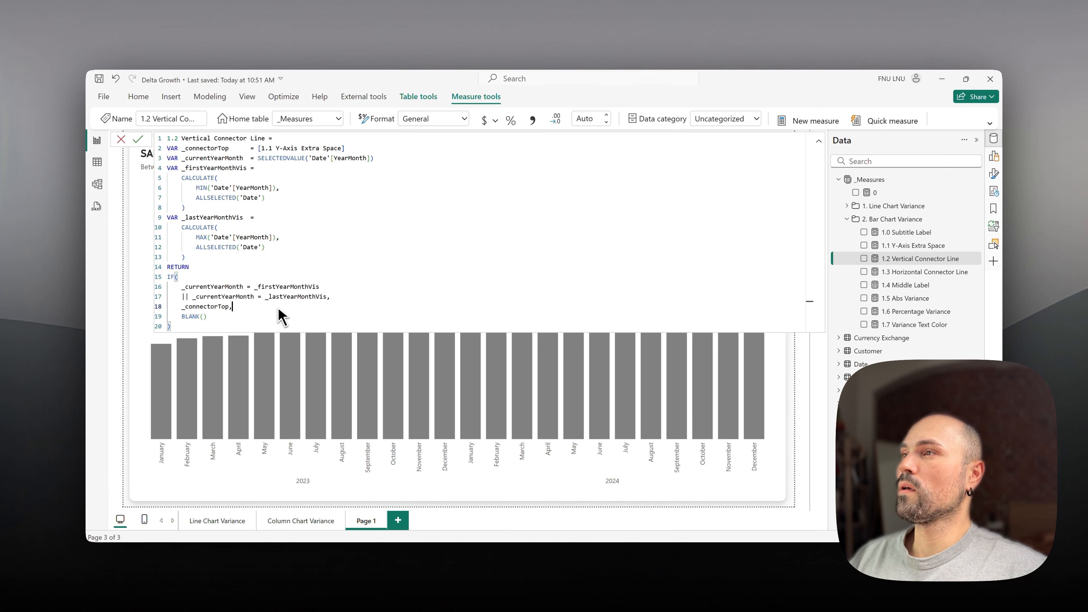
pyautogui.click(818, 142)
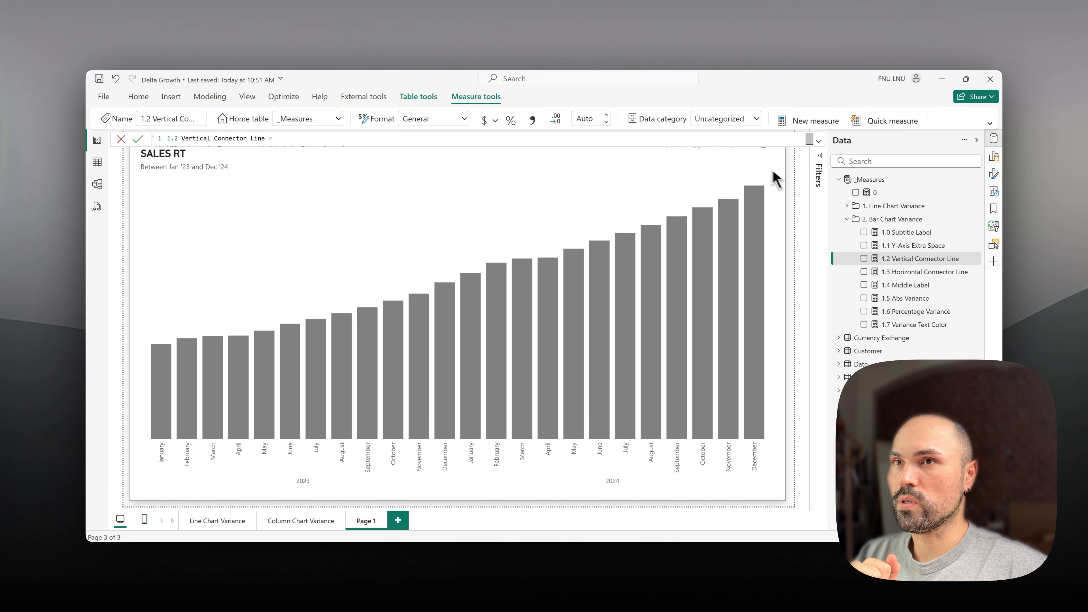
# Step: Leave the measure, select the SALES RT column chart and open its formatting options
pyautogui.click(793, 176)
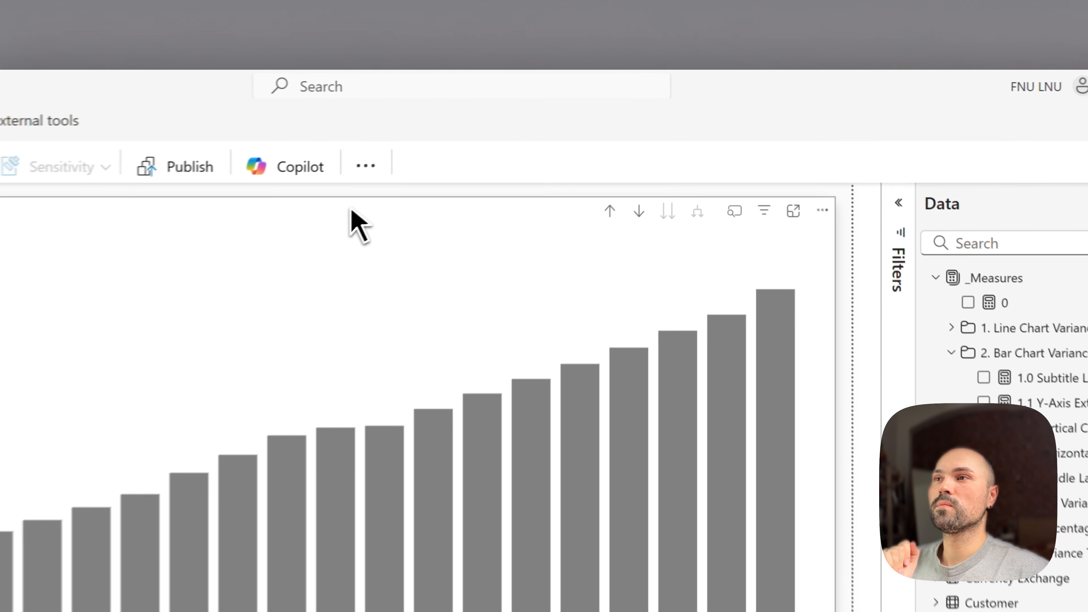
pyautogui.click(533, 150)
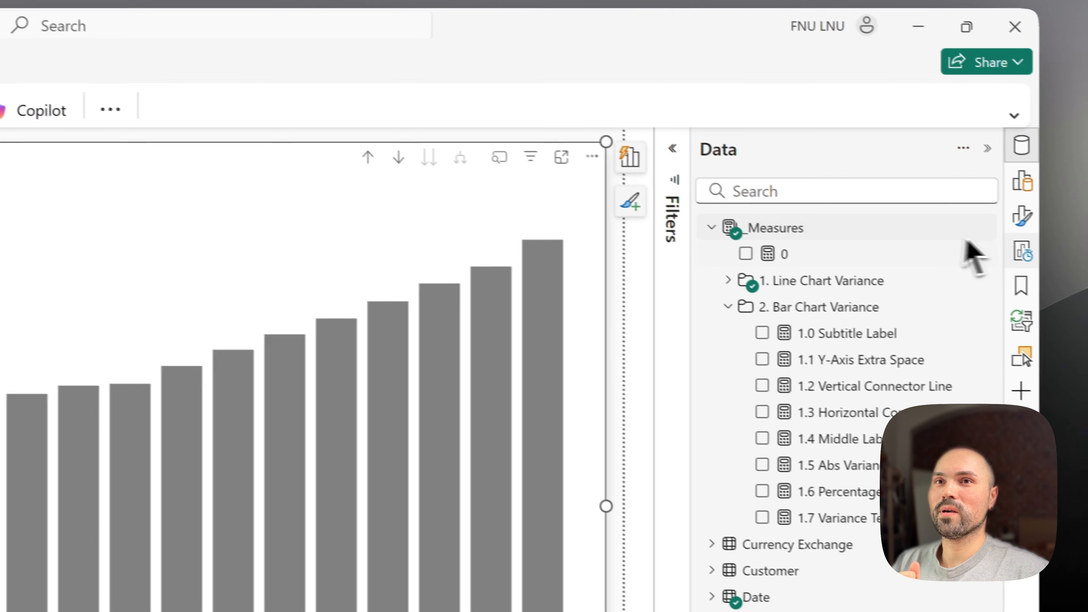
pyautogui.click(1023, 215)
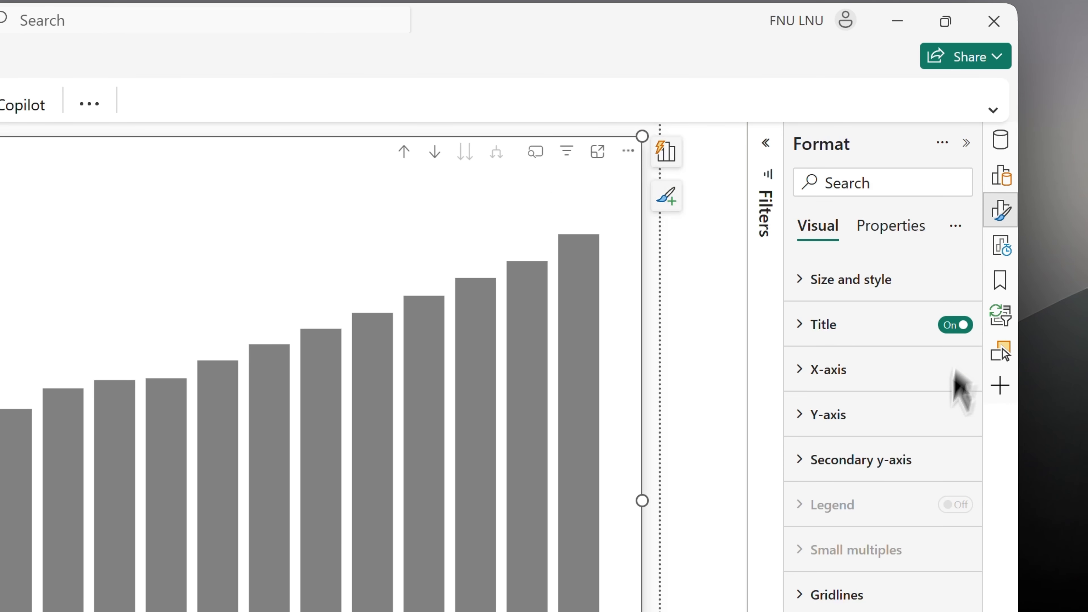
# Step: Try adding the 1.2 Vertical Connector Line measure to the chart's line y-axis and remove it again
pyautogui.click(1000, 175)
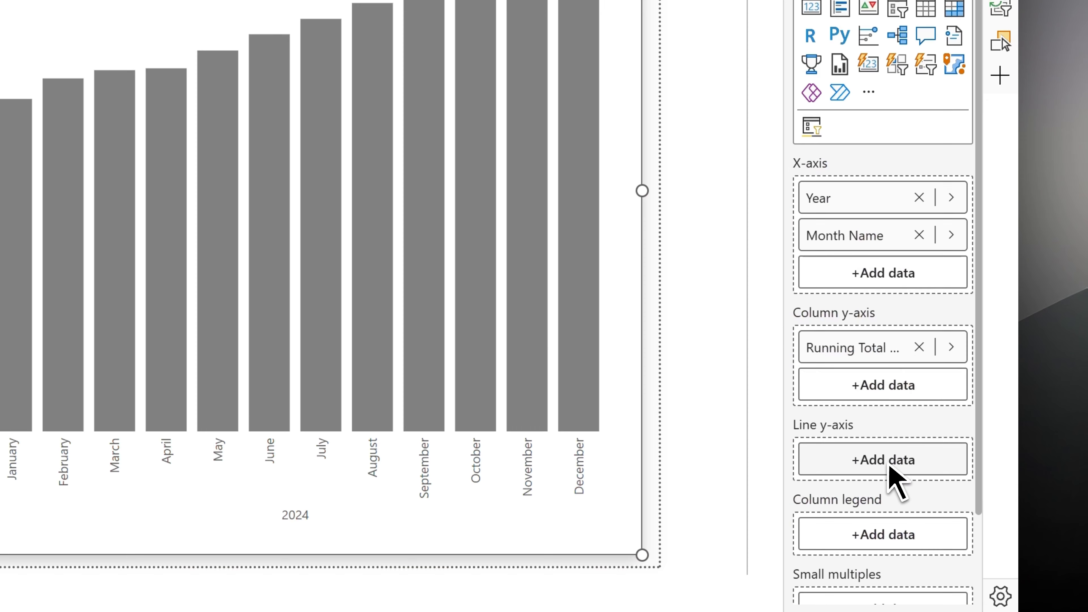
pyautogui.click(890, 468)
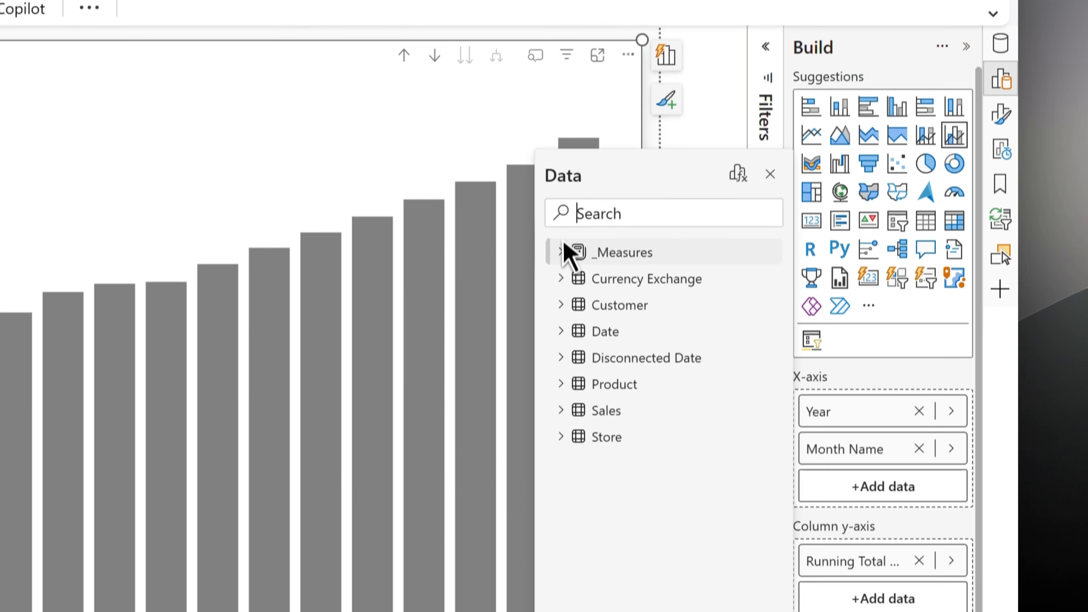
pyautogui.click(562, 251)
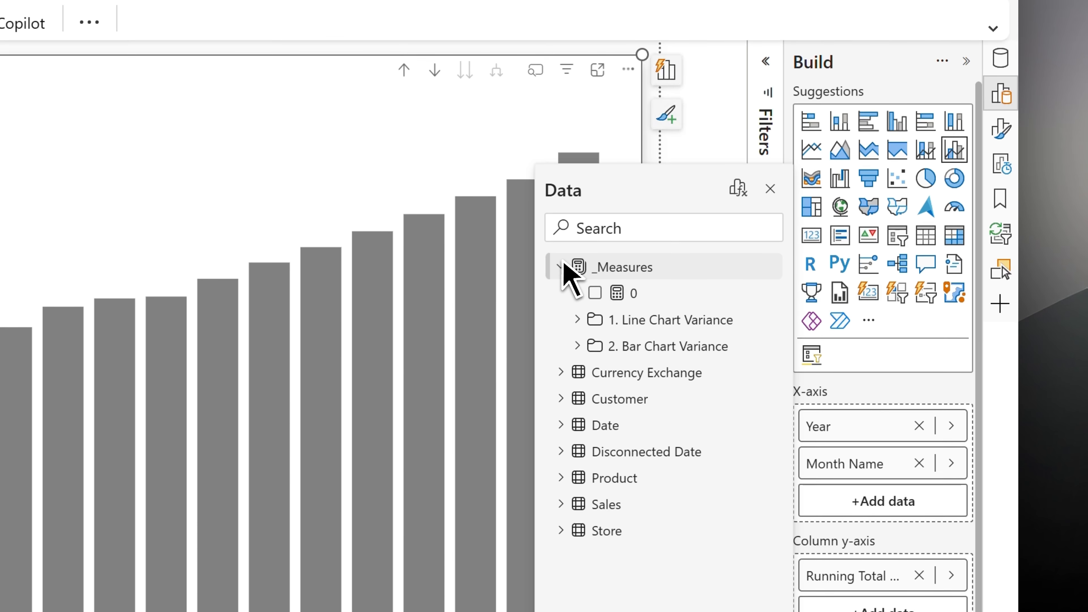
pyautogui.click(579, 346)
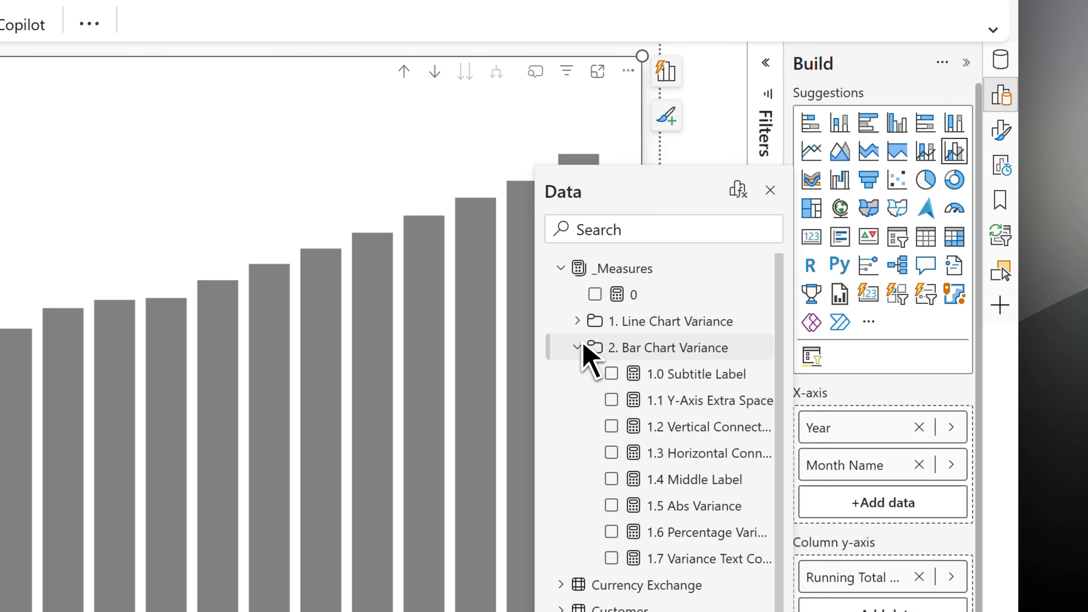
pyautogui.click(611, 426)
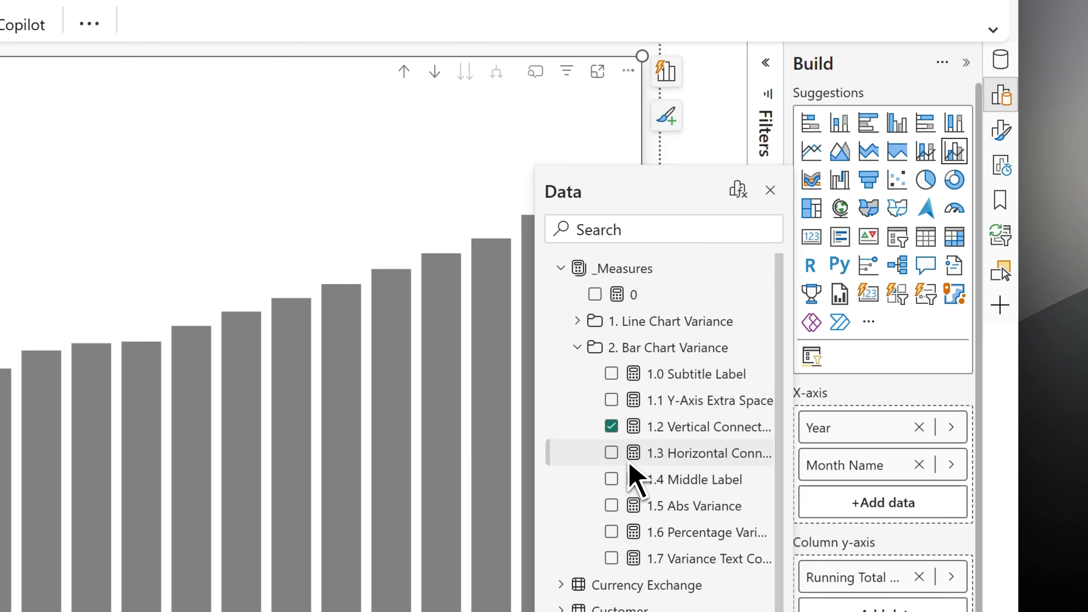
pyautogui.click(724, 124)
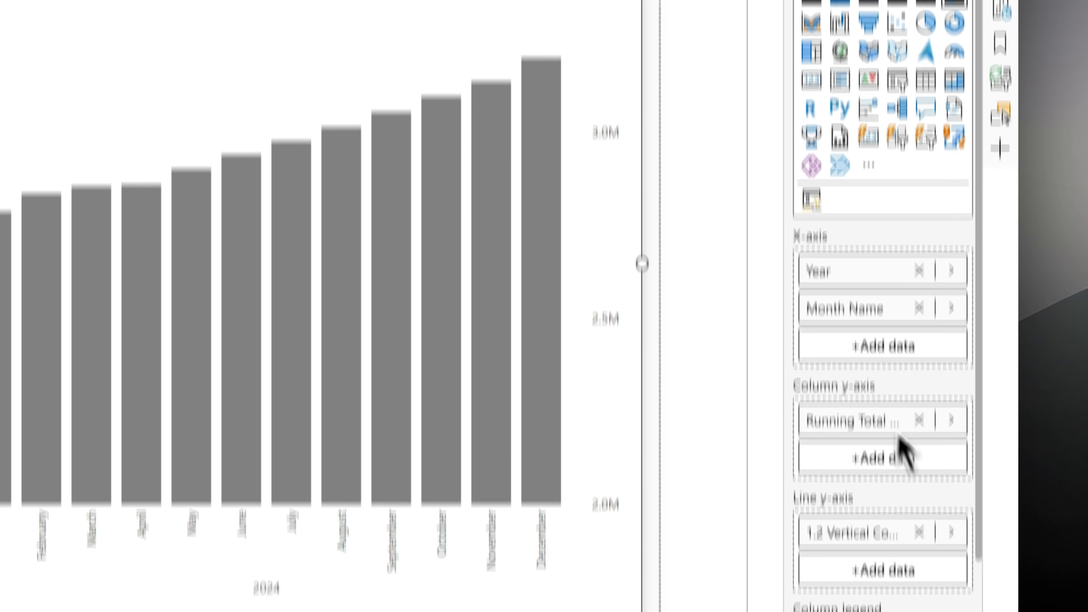
pyautogui.click(919, 561)
# Step: Enable error bars on the chart's Running Total Quantity series
pyautogui.click(1001, 159)
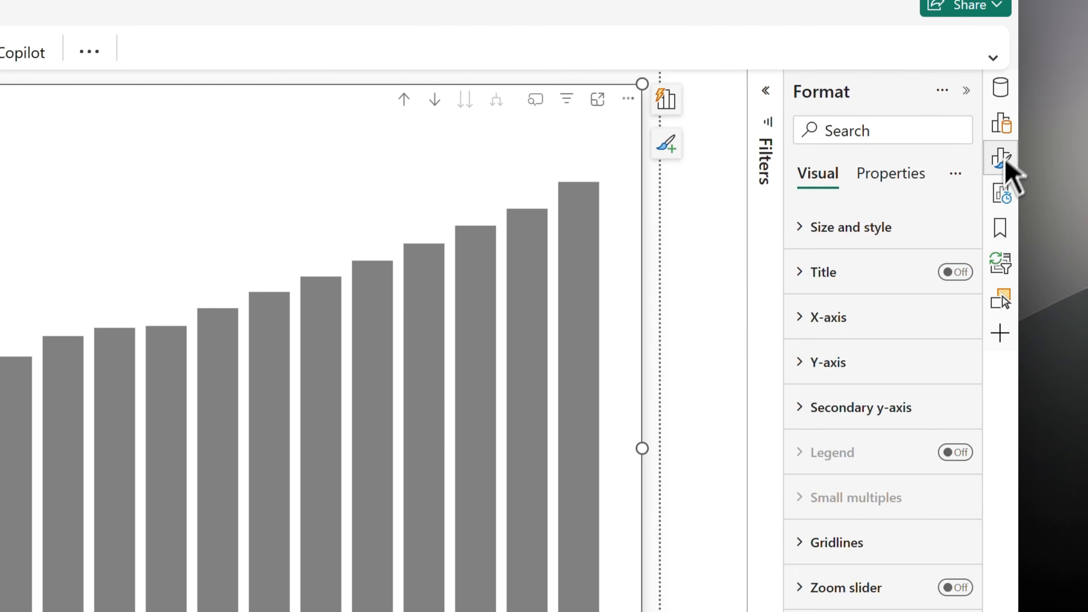
pyautogui.click(874, 471)
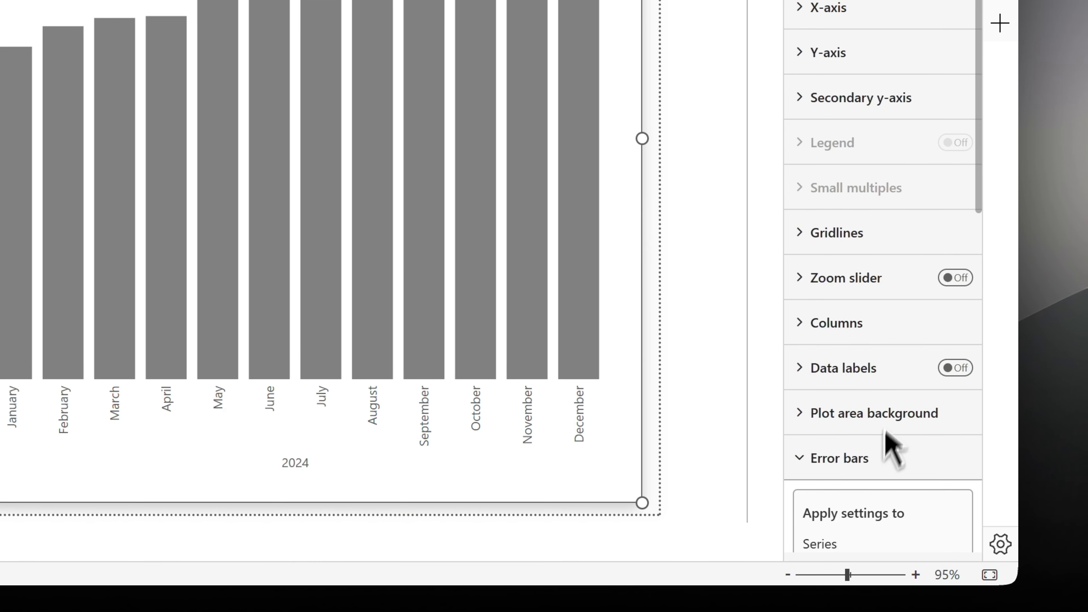
pyautogui.scroll(-5, 882, 390)
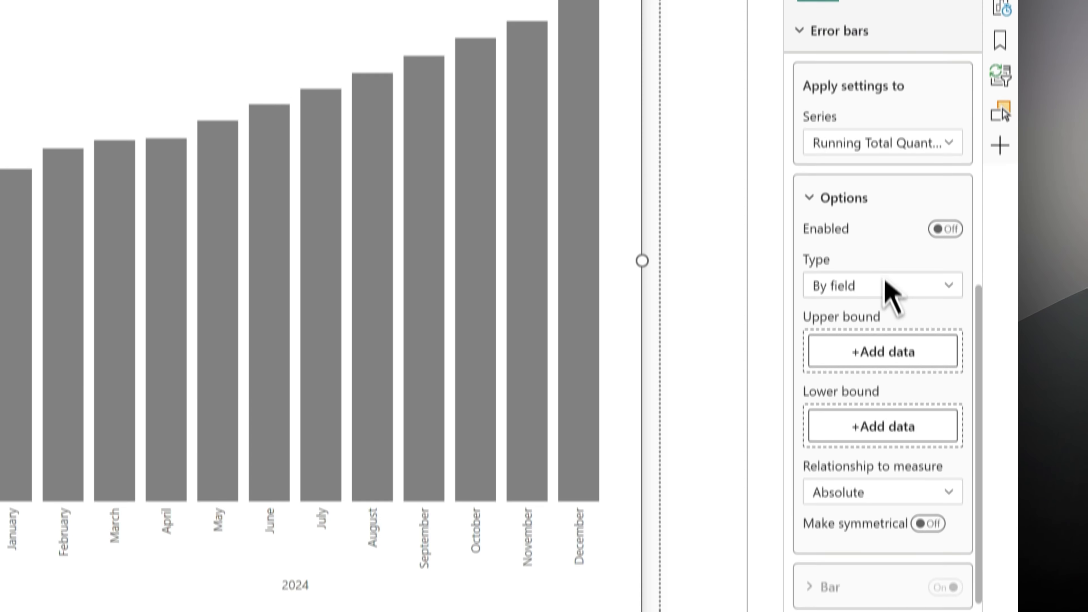
pyautogui.click(902, 20)
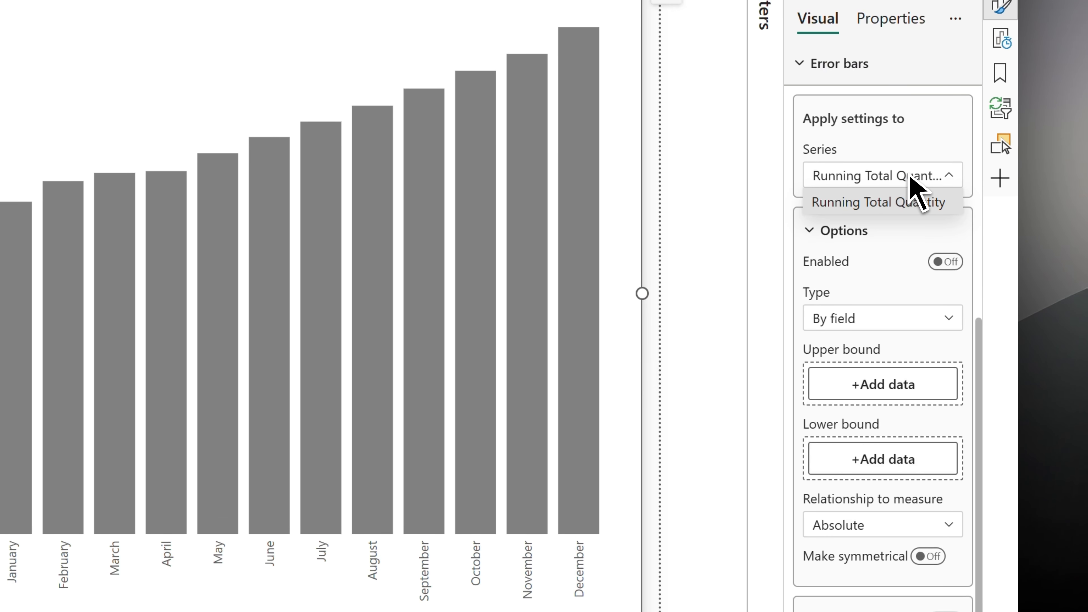
pyautogui.click(882, 201)
pyautogui.click(945, 262)
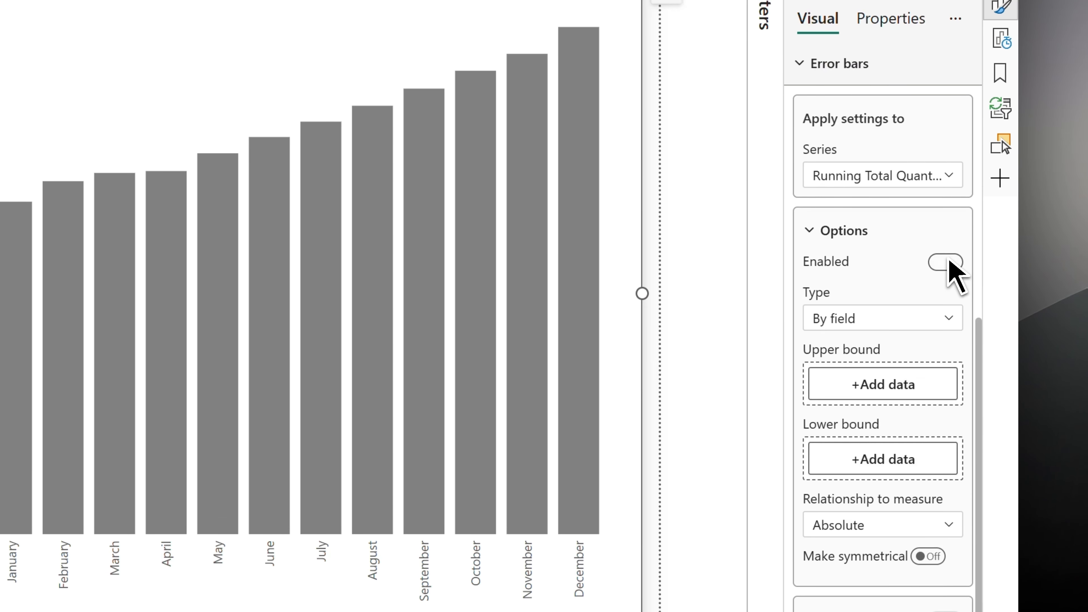
# Step: Set the error bars' upper bound to the 1.2 Vertical Connector Line measure from the Bar Chart Variance folder
pyautogui.scroll(-3, 945, 275)
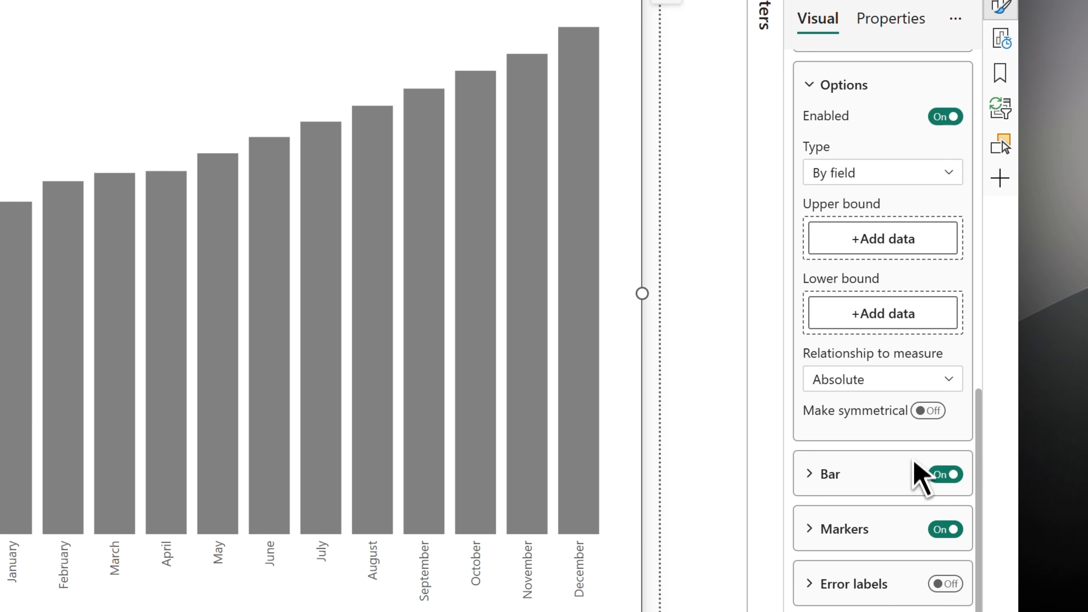
pyautogui.click(892, 238)
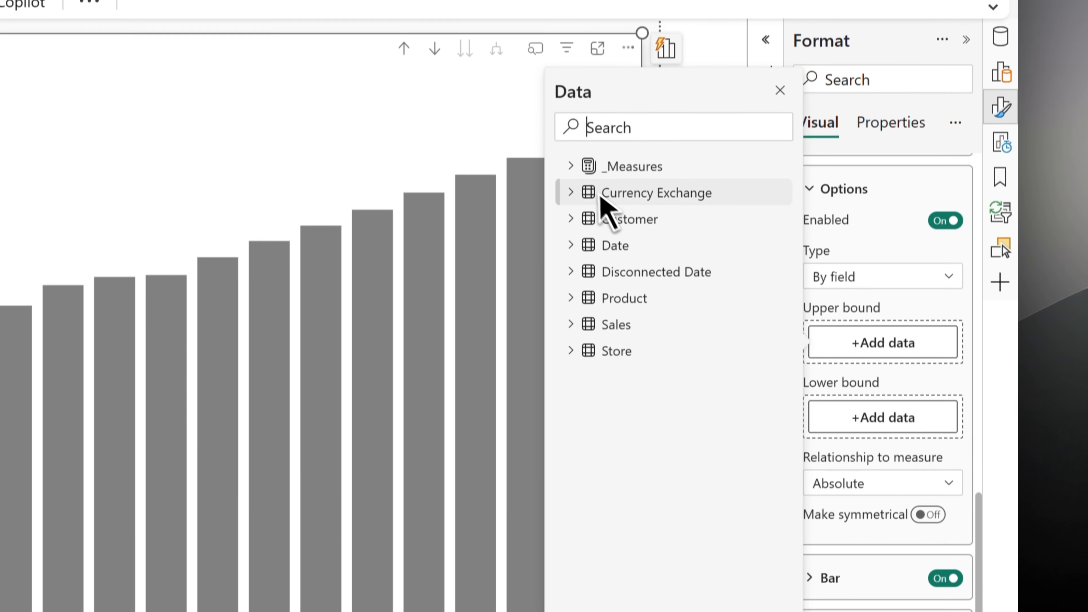
pyautogui.click(572, 167)
pyautogui.click(596, 246)
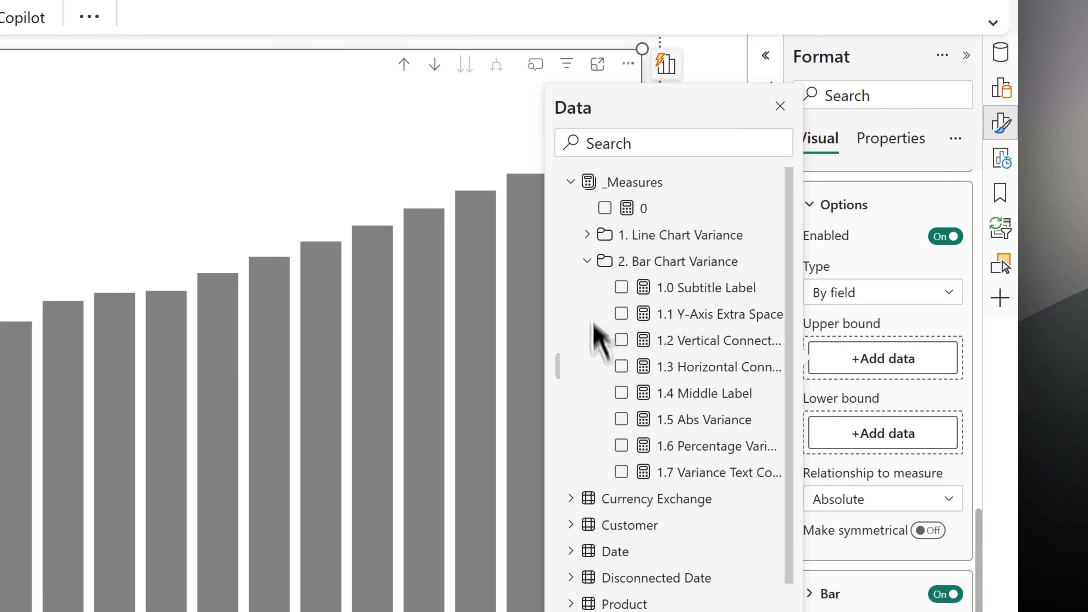
pyautogui.click(637, 343)
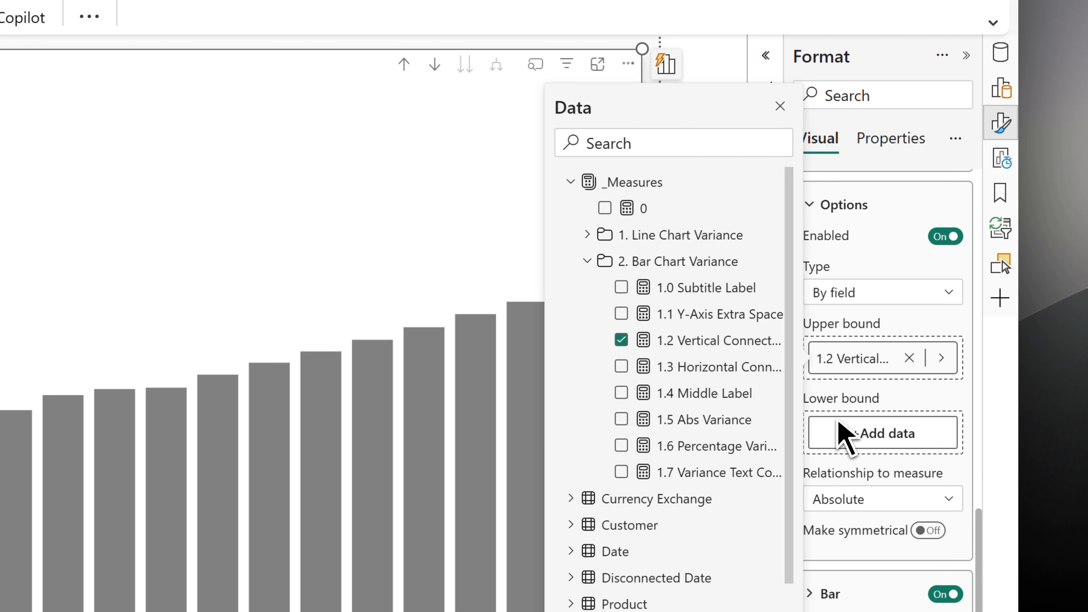
# Step: Turn off the markers and the tooltip of the Running Total Quantity error bars
pyautogui.click(969, 306)
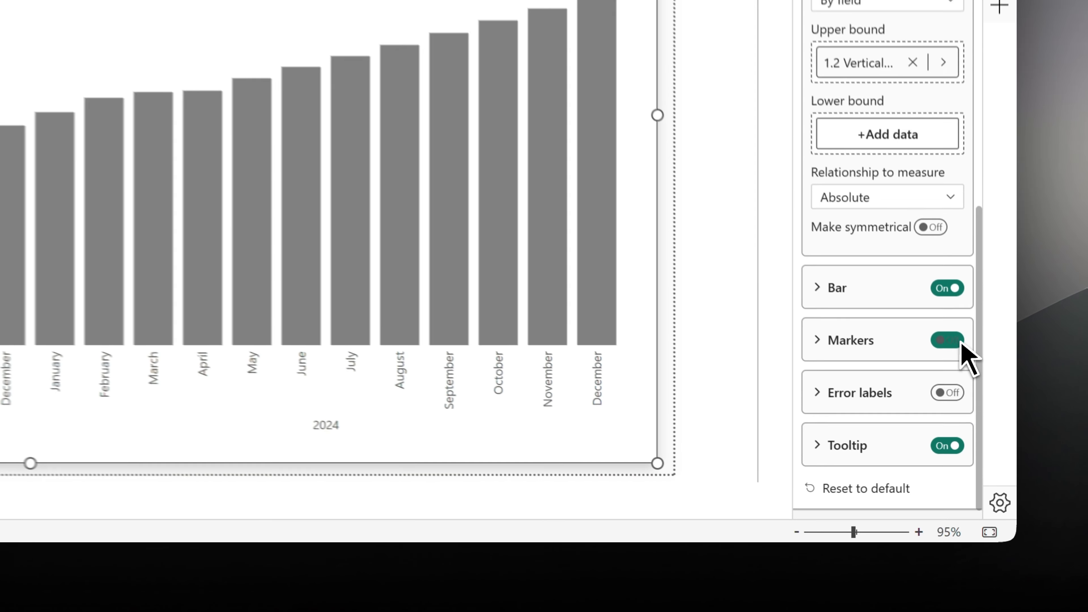
pyautogui.click(968, 437)
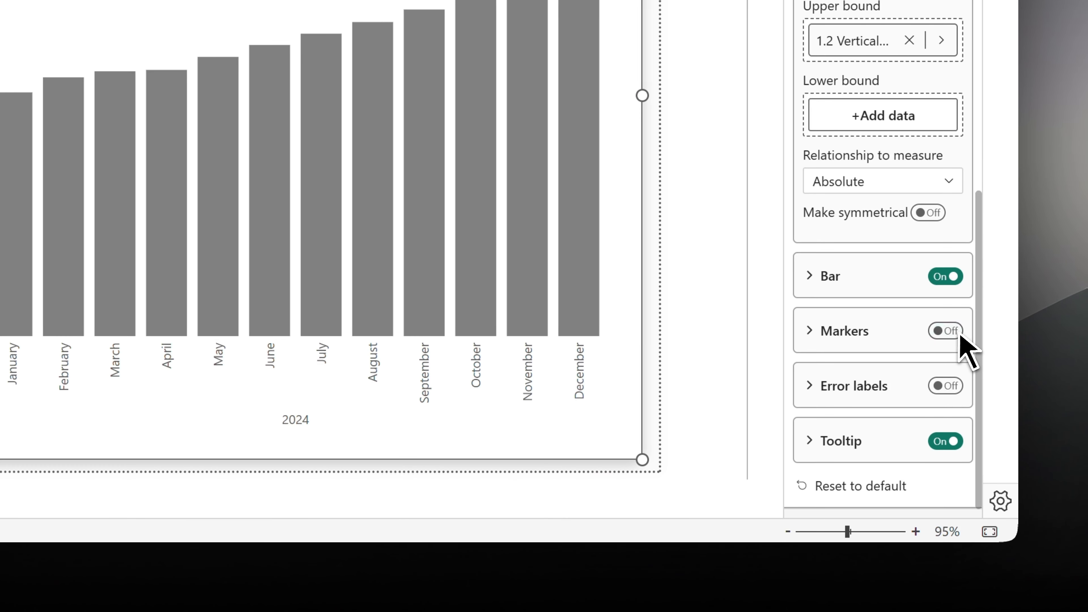
pyautogui.click(948, 442)
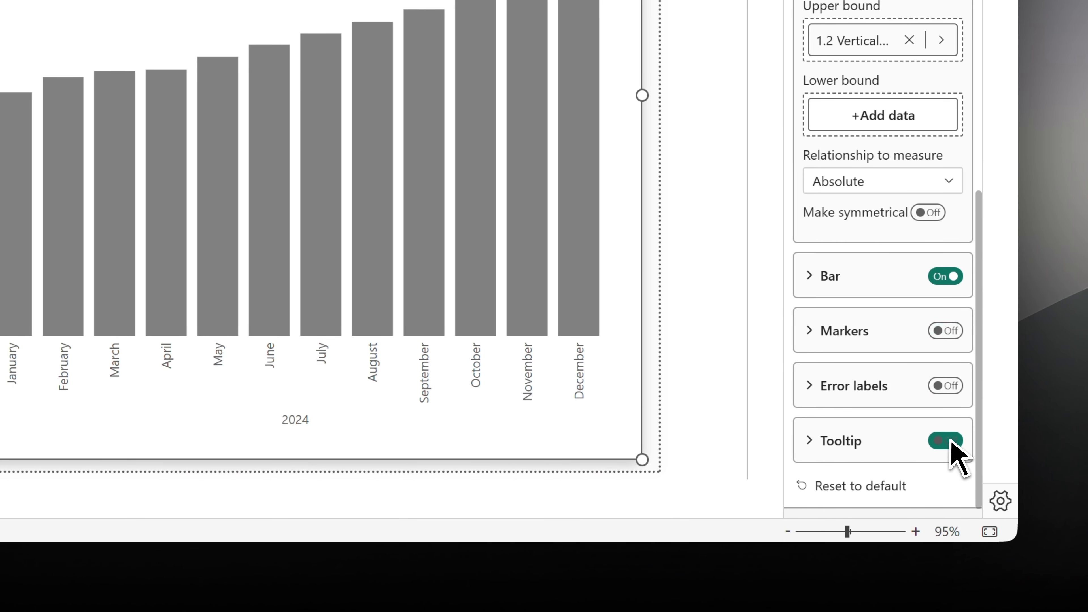
# Step: Lower the border size of the Running Total Quantity error bars' bar and deselect the chart
pyautogui.click(859, 278)
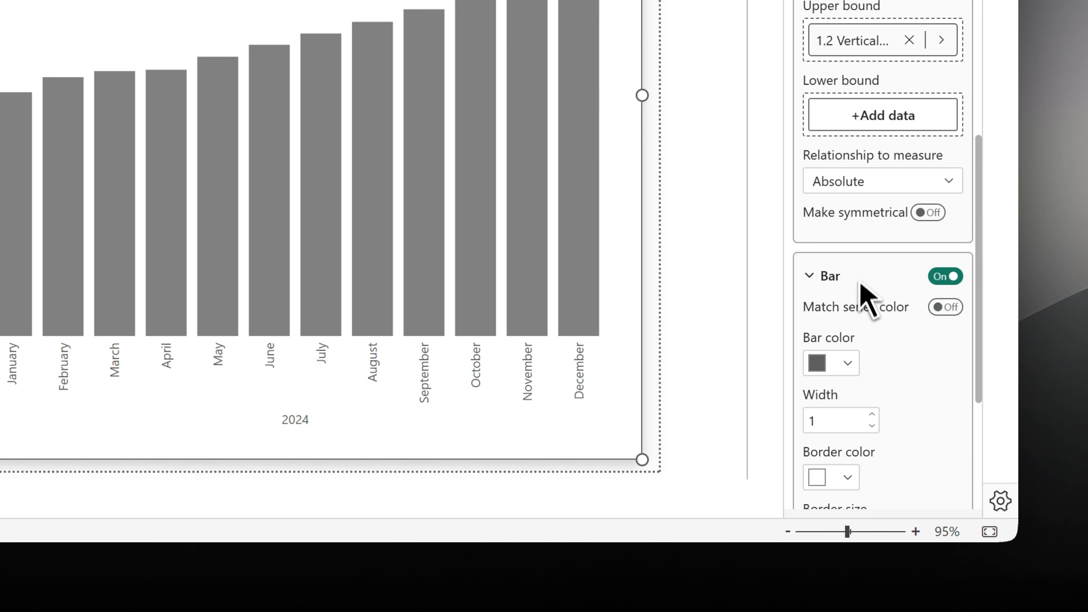
pyautogui.scroll(-4, 863, 304)
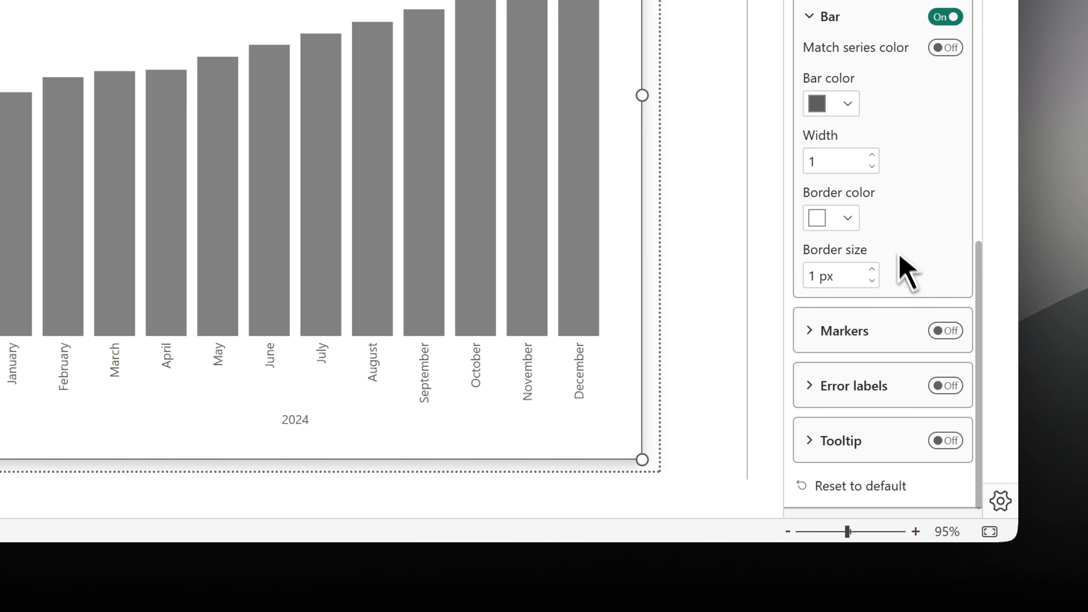
pyautogui.click(873, 281)
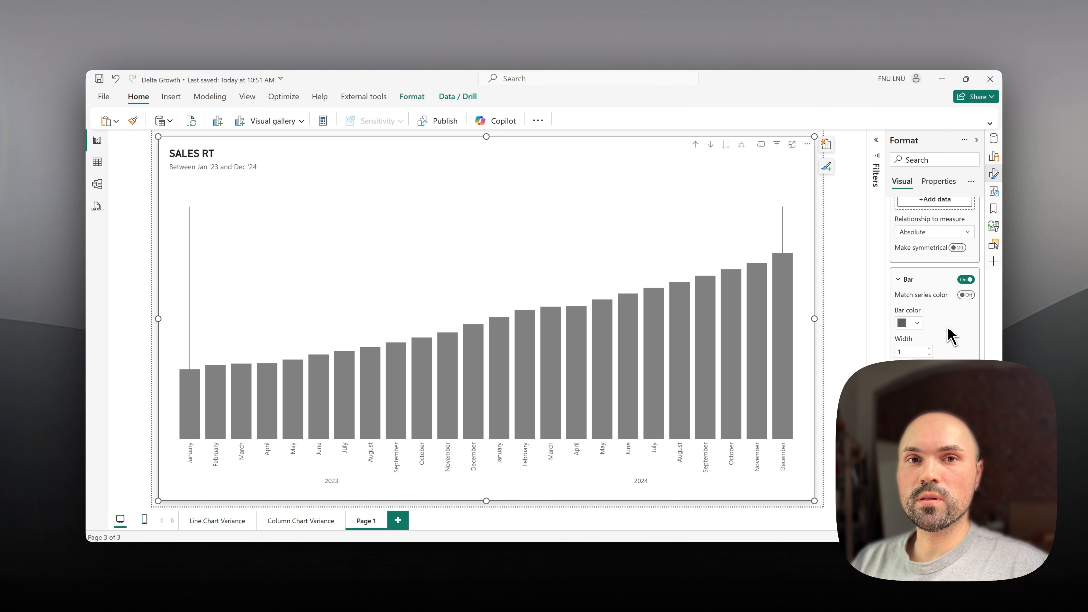
pyautogui.scroll(5, 920, 334)
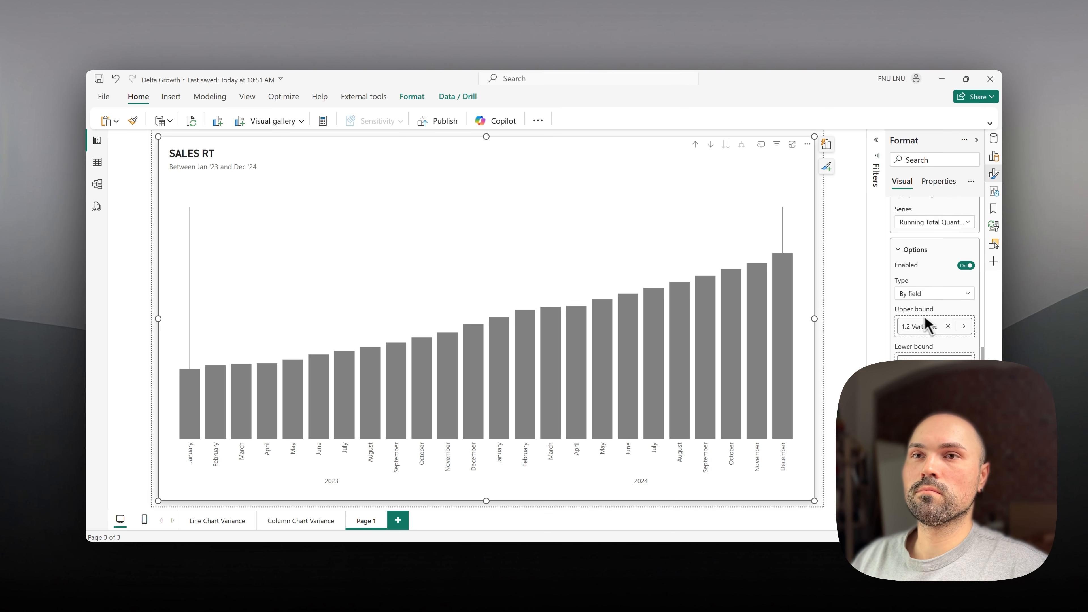
pyautogui.click(854, 274)
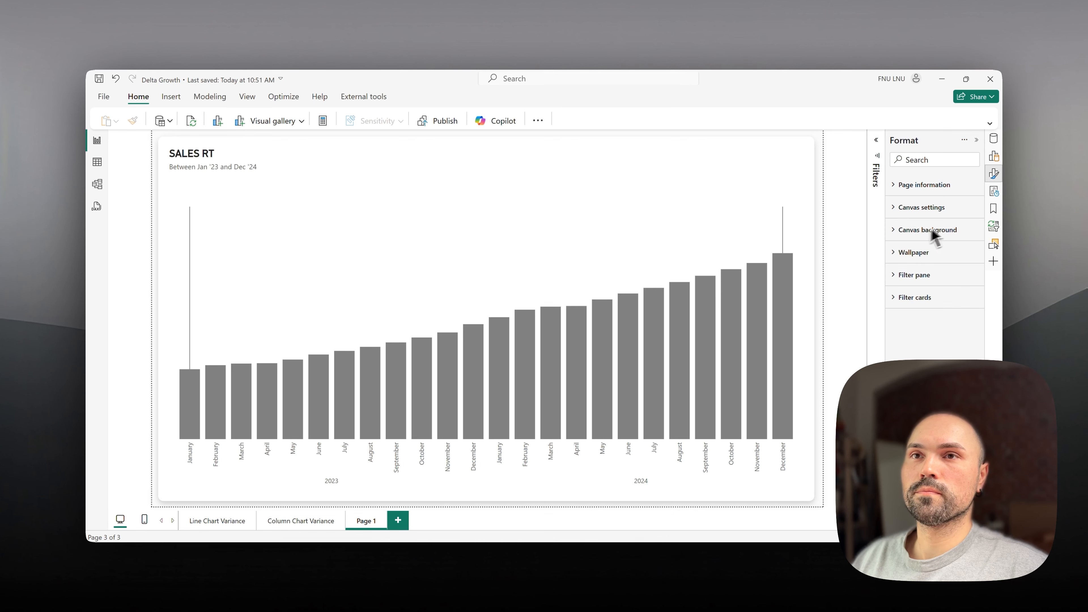
# Step: Open the 1.3 Horizontal Connector Line measure and examine its height, first and last YearMonth variables and the IF return condition
pyautogui.click(992, 140)
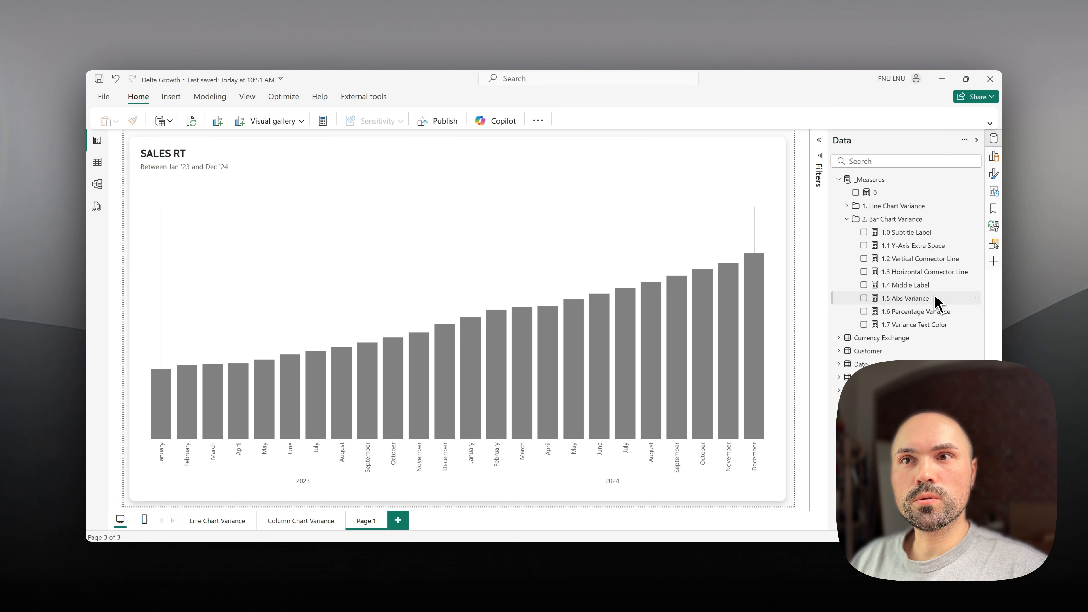
pyautogui.click(937, 272)
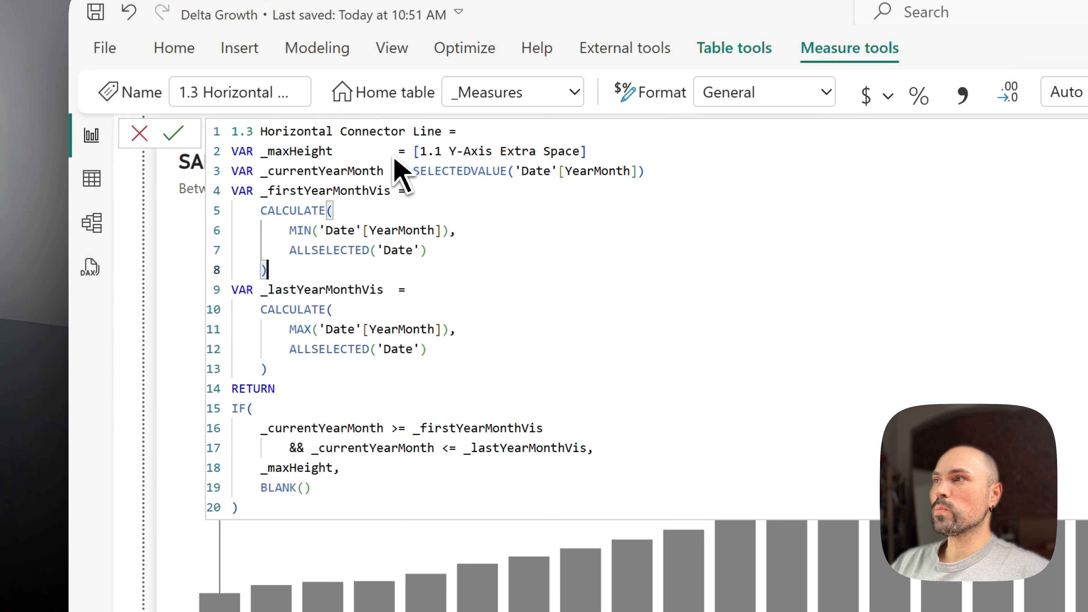
pyautogui.doubleClick(493, 152)
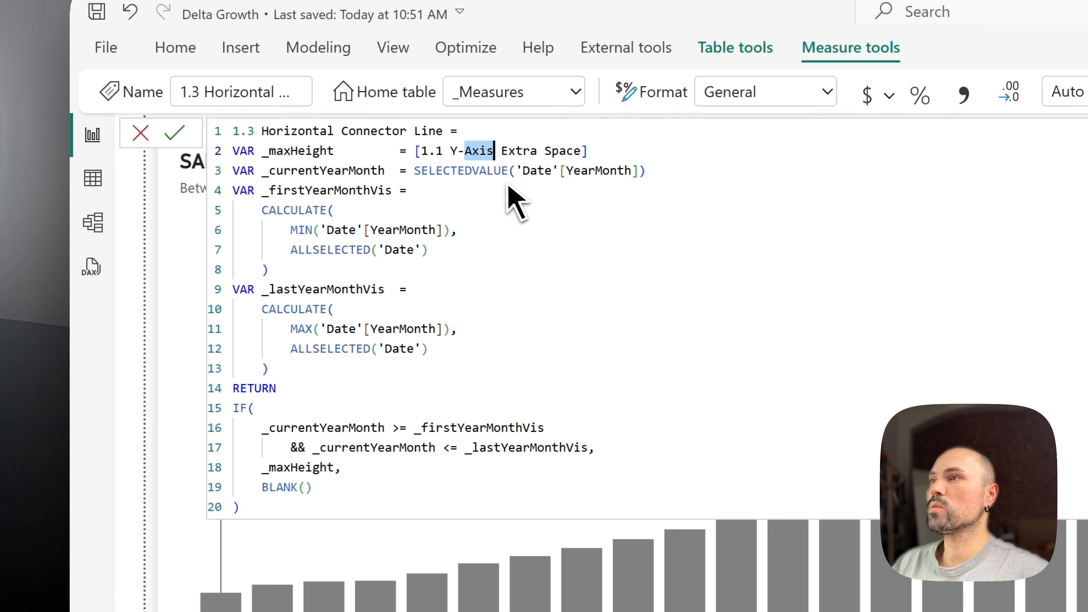
pyautogui.click(495, 171)
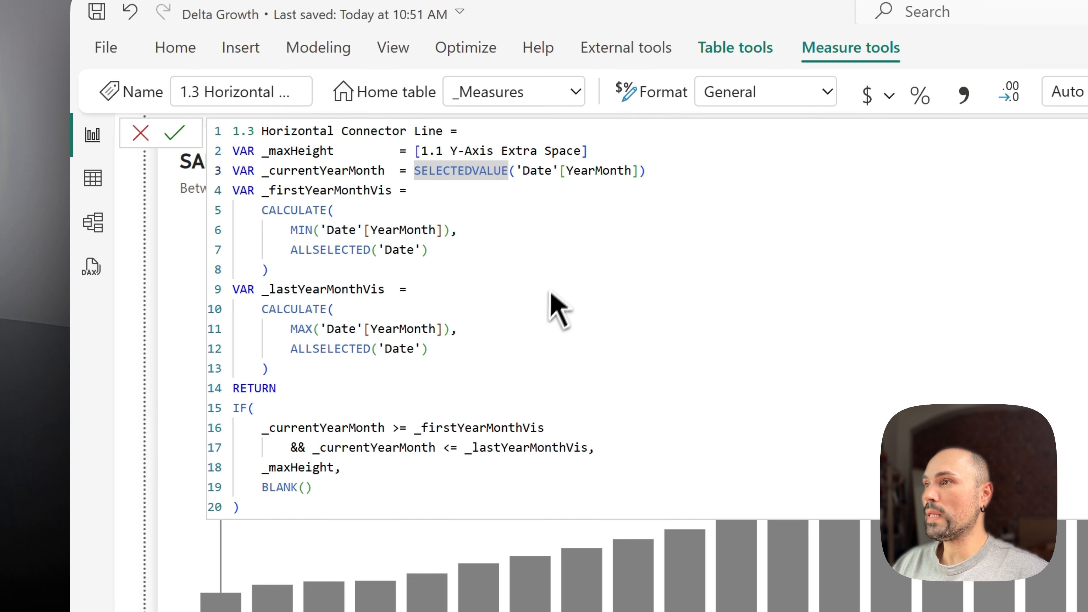
pyautogui.click(462, 285)
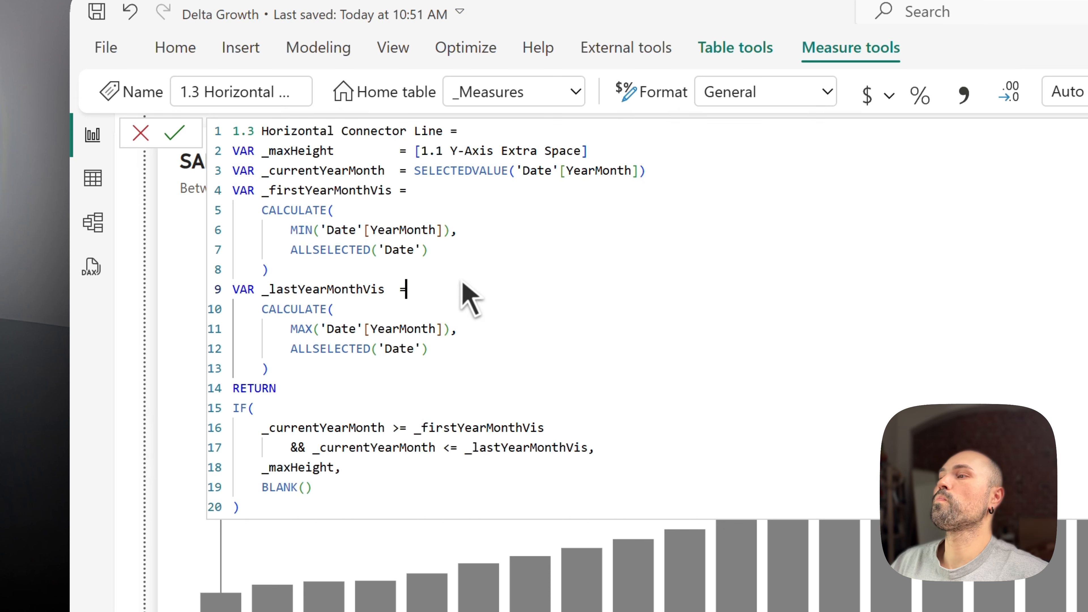
pyautogui.click(407, 447)
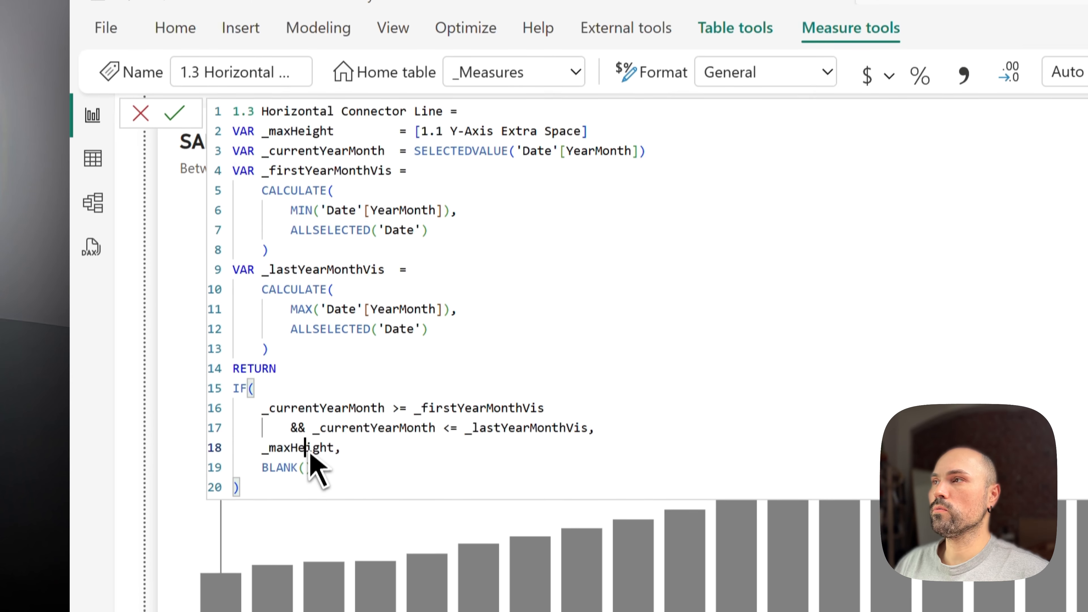
pyautogui.click(311, 307)
pyautogui.click(426, 143)
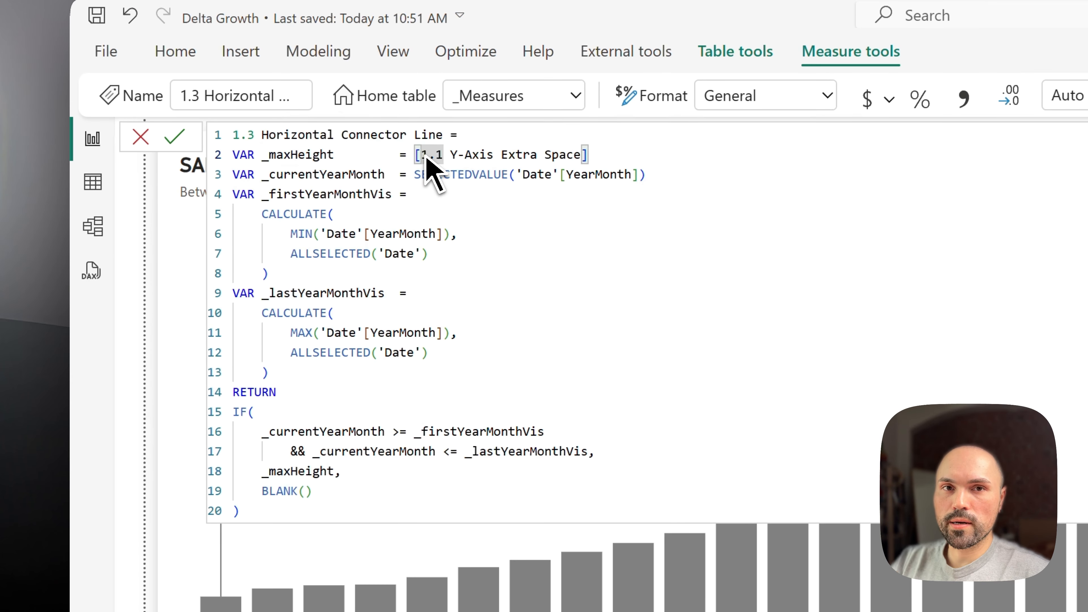
pyautogui.click(409, 478)
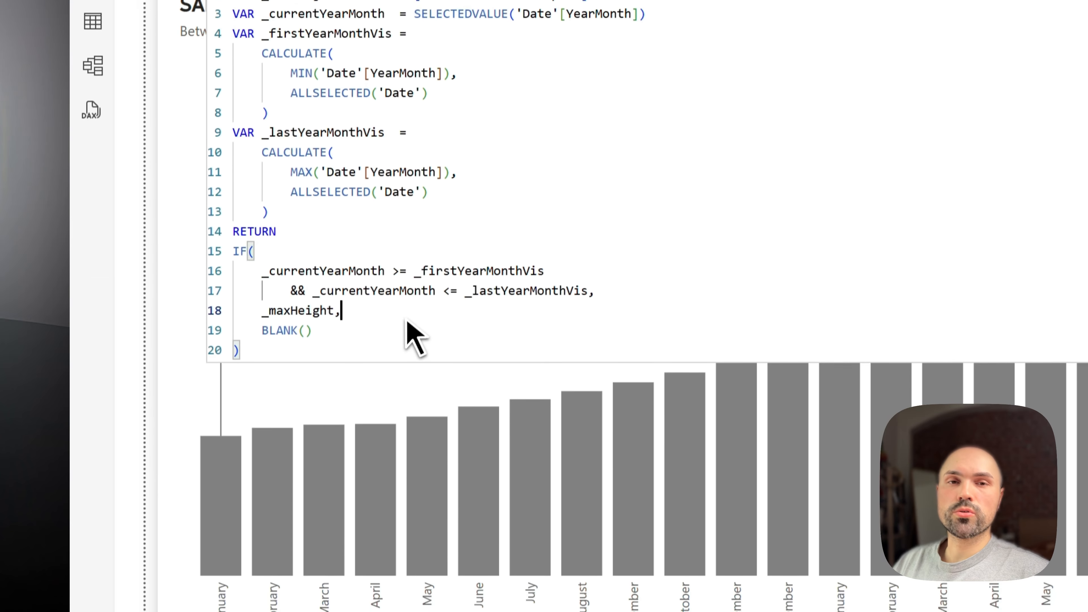
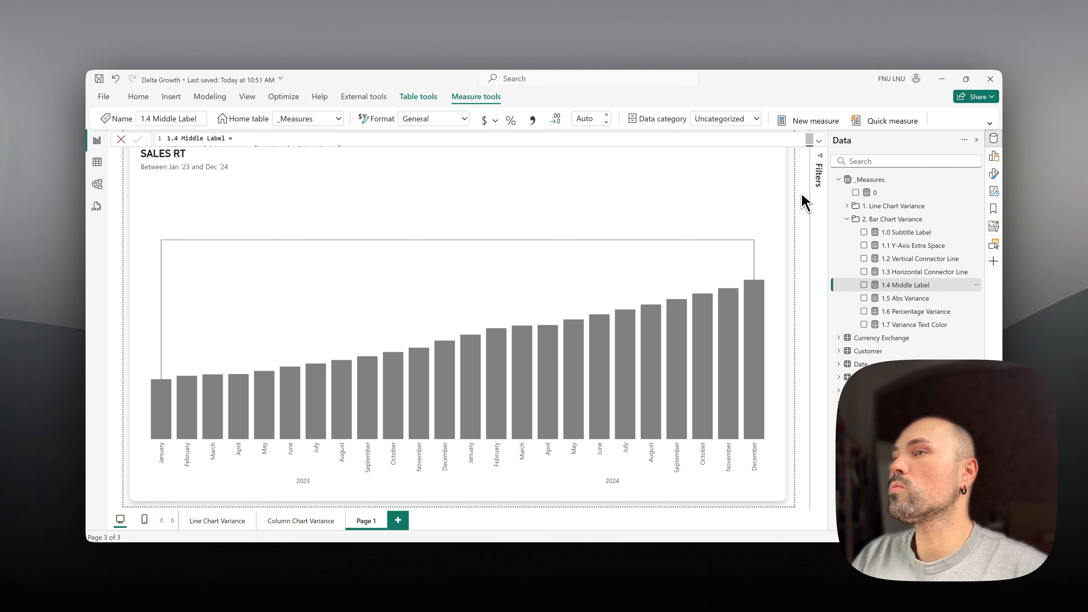
# Step: Reopen the 1.4 Middle Label measure from the Bar Chart Variance folder and show its full DAX formula
pyautogui.click(804, 198)
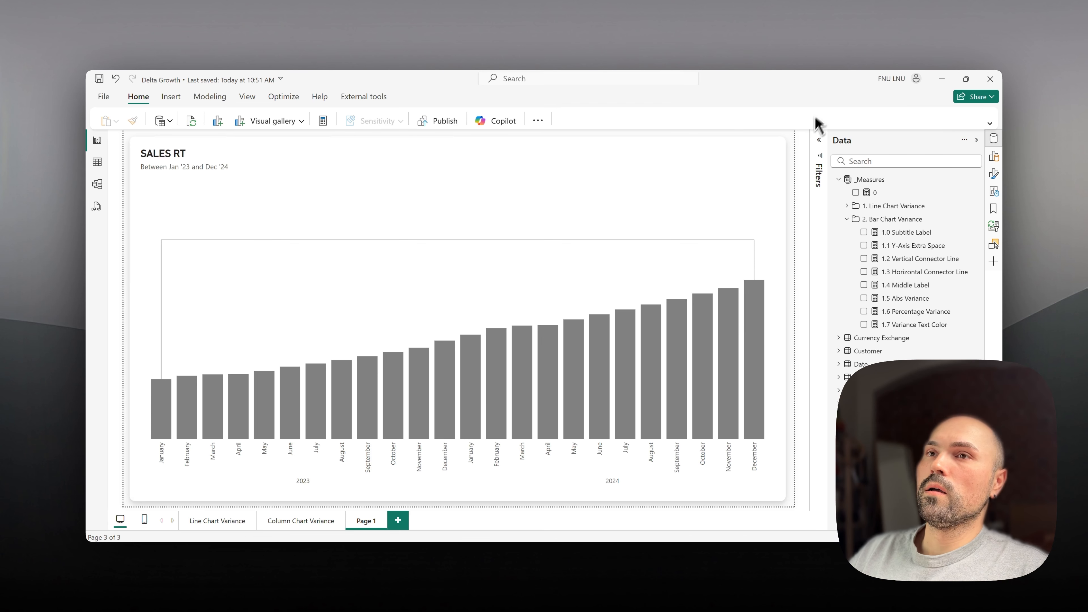
pyautogui.click(819, 140)
pyautogui.click(818, 142)
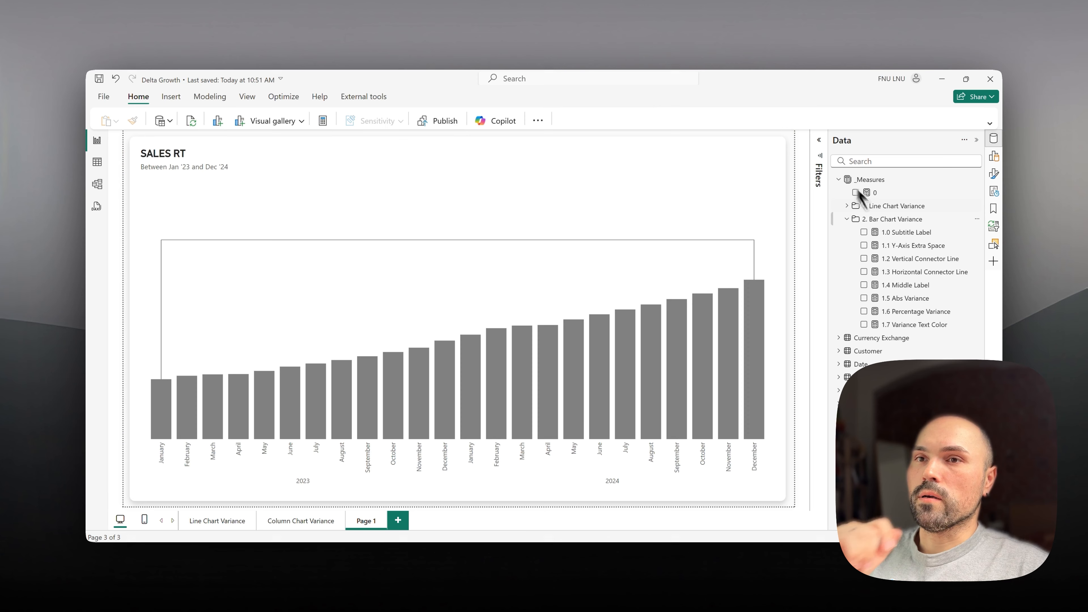
pyautogui.click(917, 285)
pyautogui.click(819, 141)
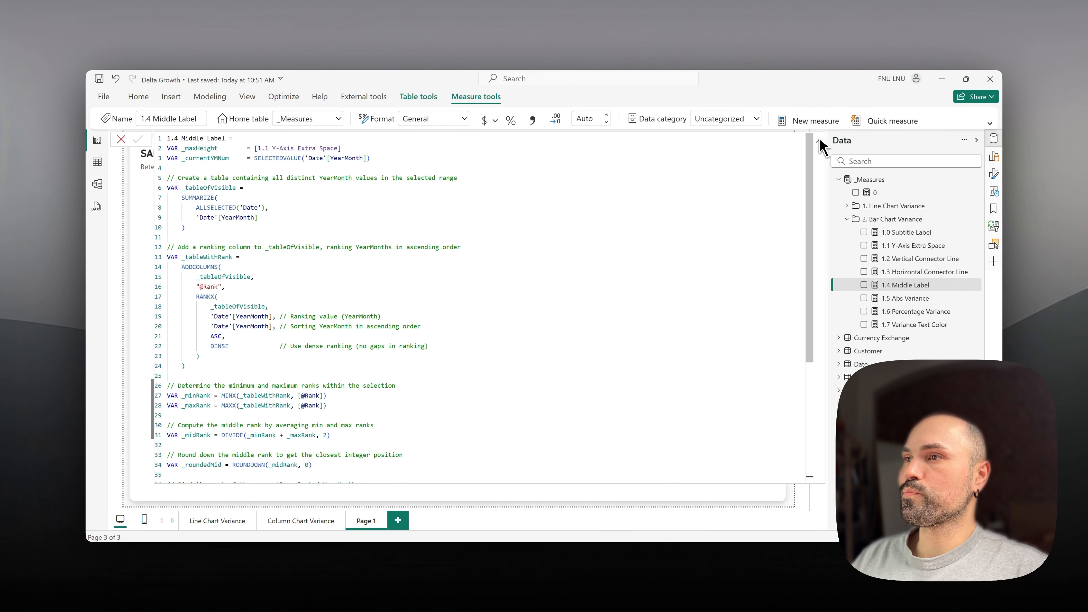
# Step: Examine the _maxHeight, _currentYMNum and _tableOfVisible variables of the 1.4 Middle Label measure, comparing them with the chart
pyautogui.click(543, 191)
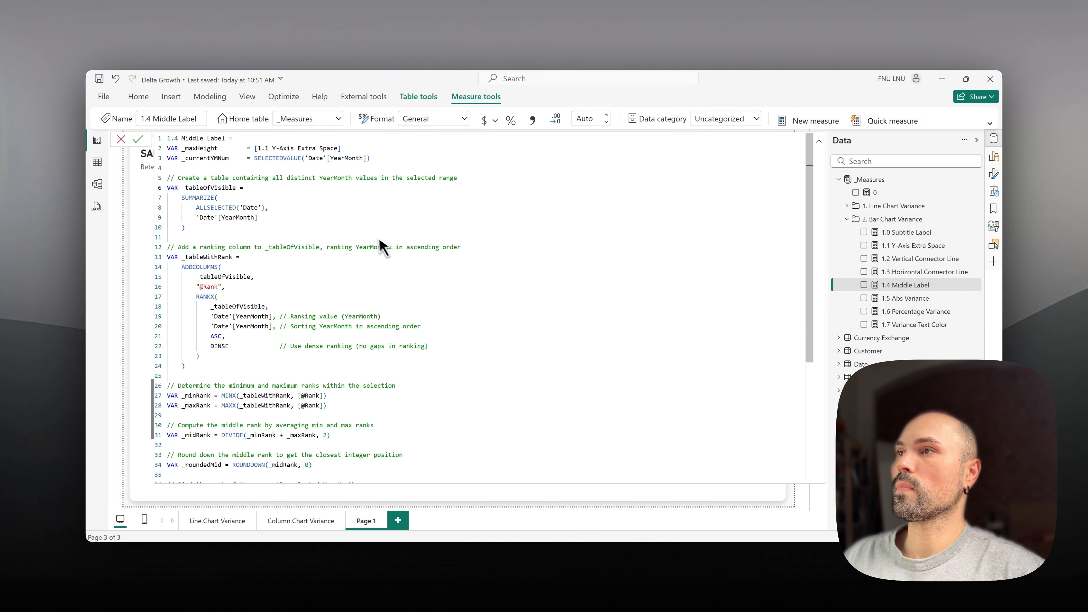
pyautogui.moveTo(382, 159); pyautogui.dragTo(165, 148)
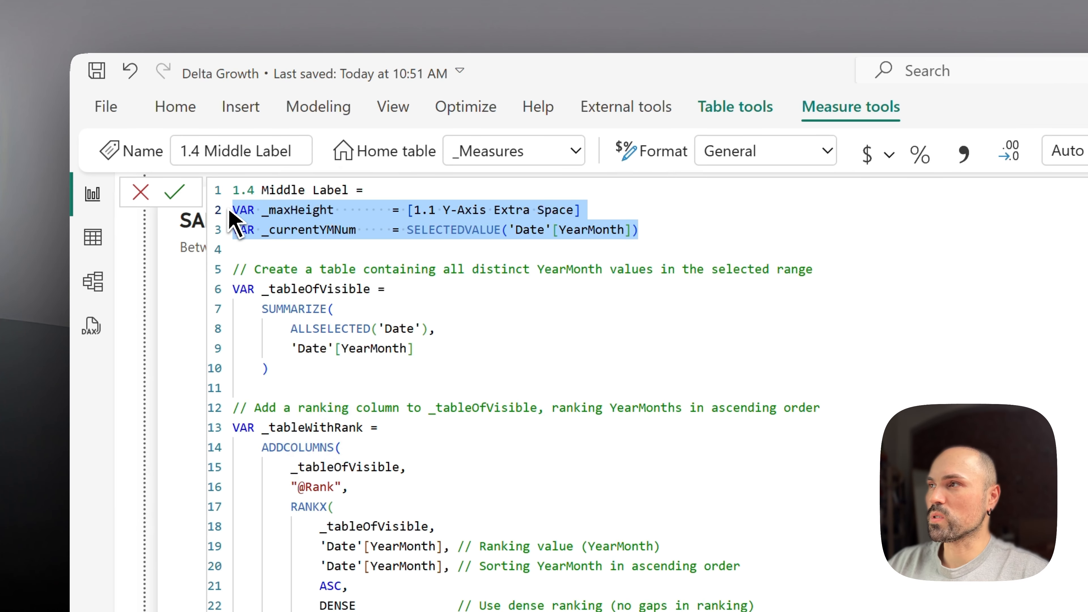
pyautogui.click(407, 212)
pyautogui.scroll(-1, 434, 263)
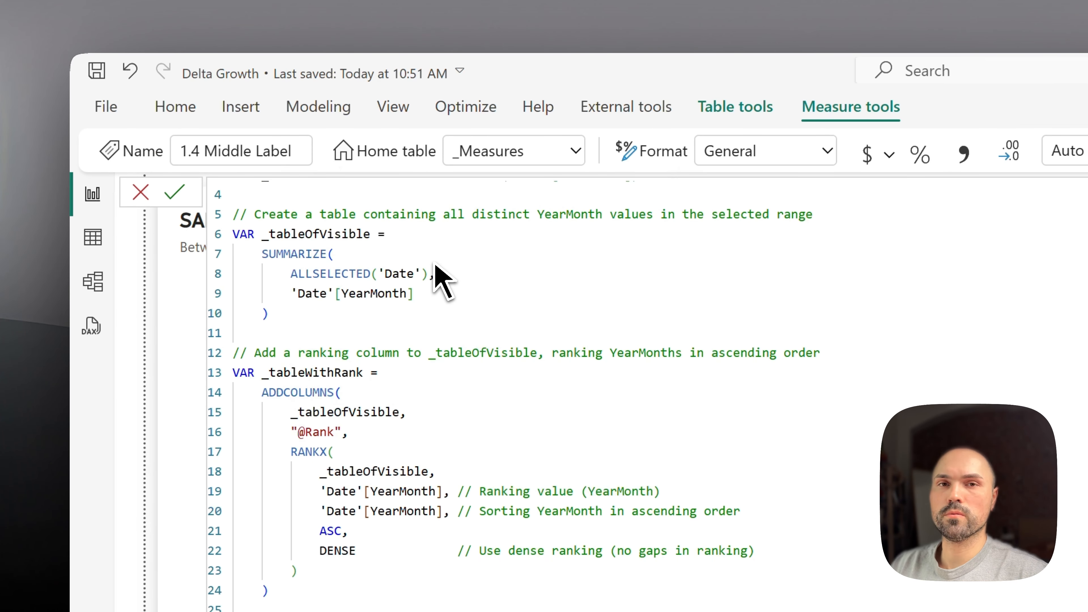
pyautogui.scroll(1, 444, 287)
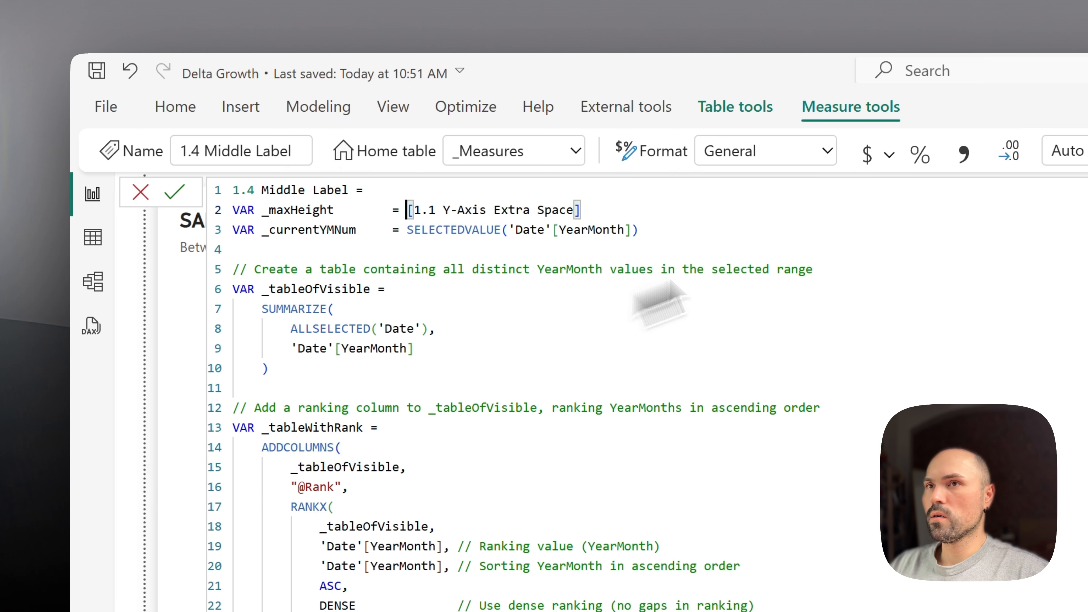
pyautogui.click(1086, 191)
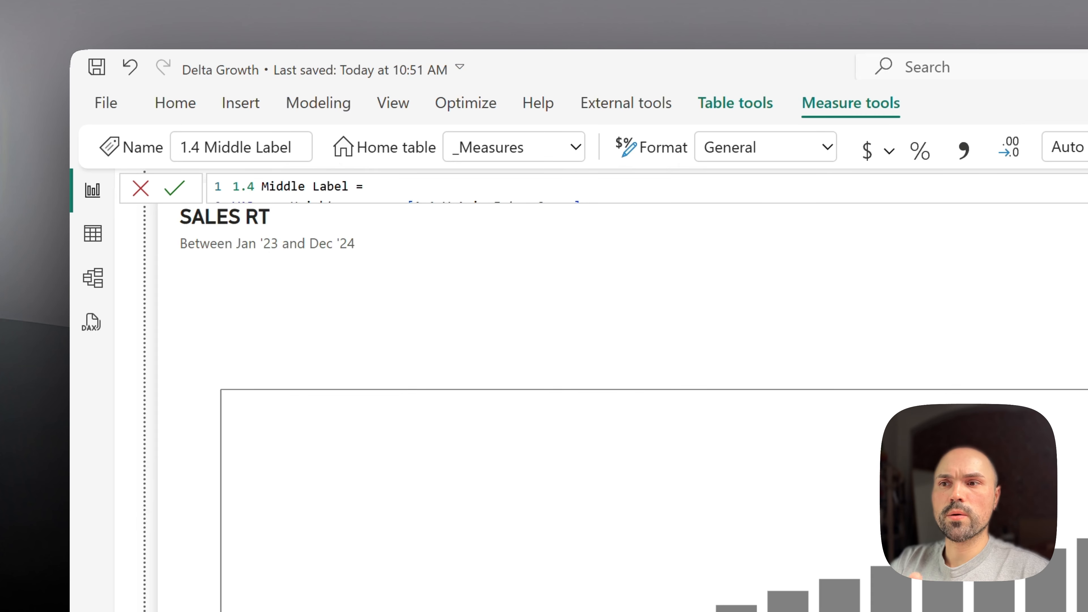
pyautogui.click(1087, 188)
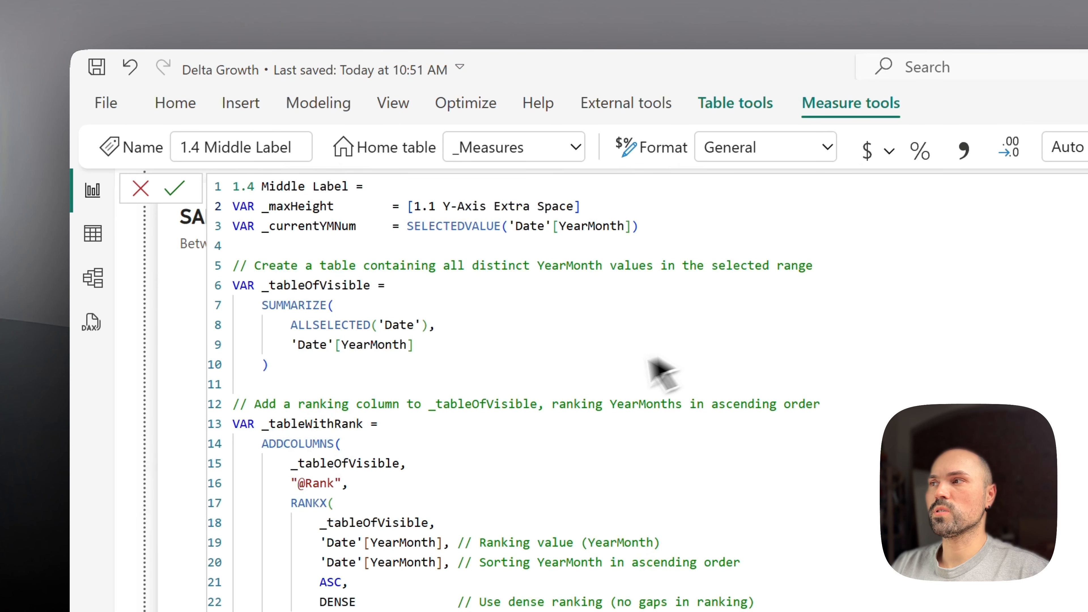
pyautogui.click(574, 390)
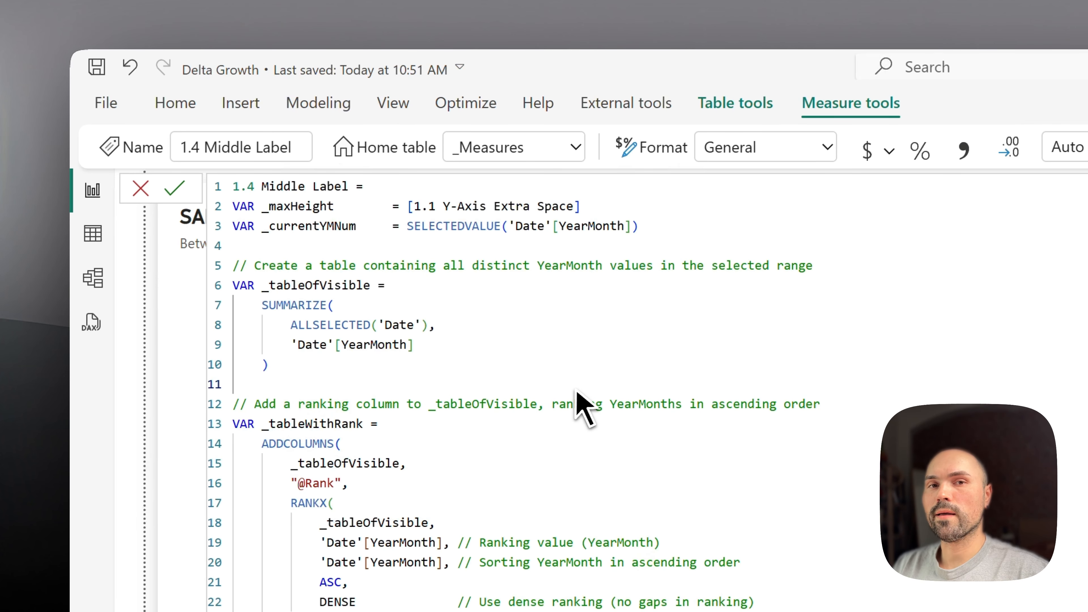
pyautogui.scroll(-1, 675, 552)
pyautogui.scroll(-2, 675, 553)
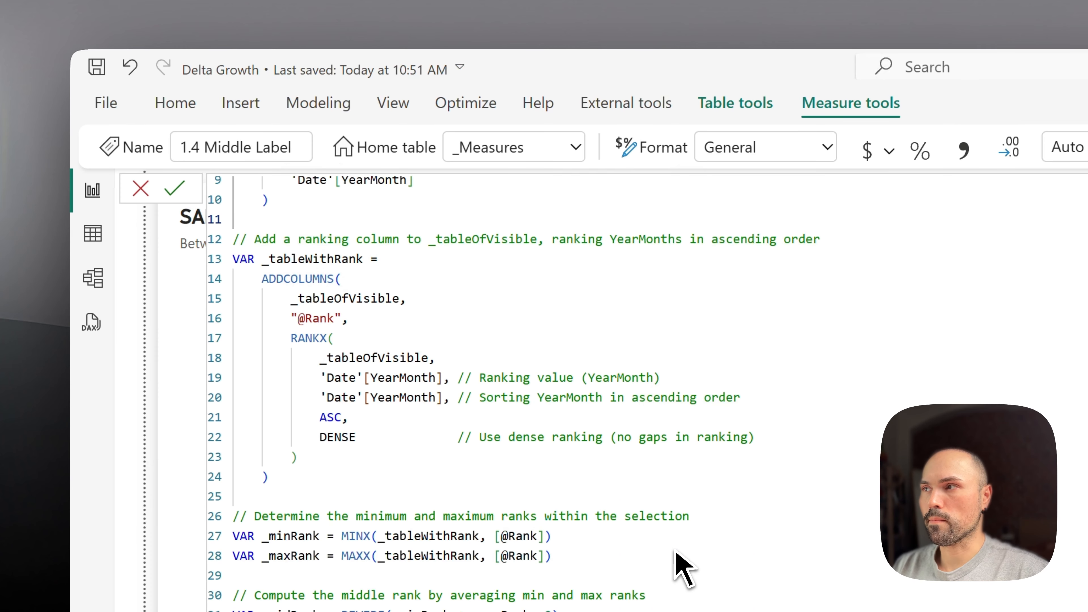
pyautogui.scroll(3, 681, 565)
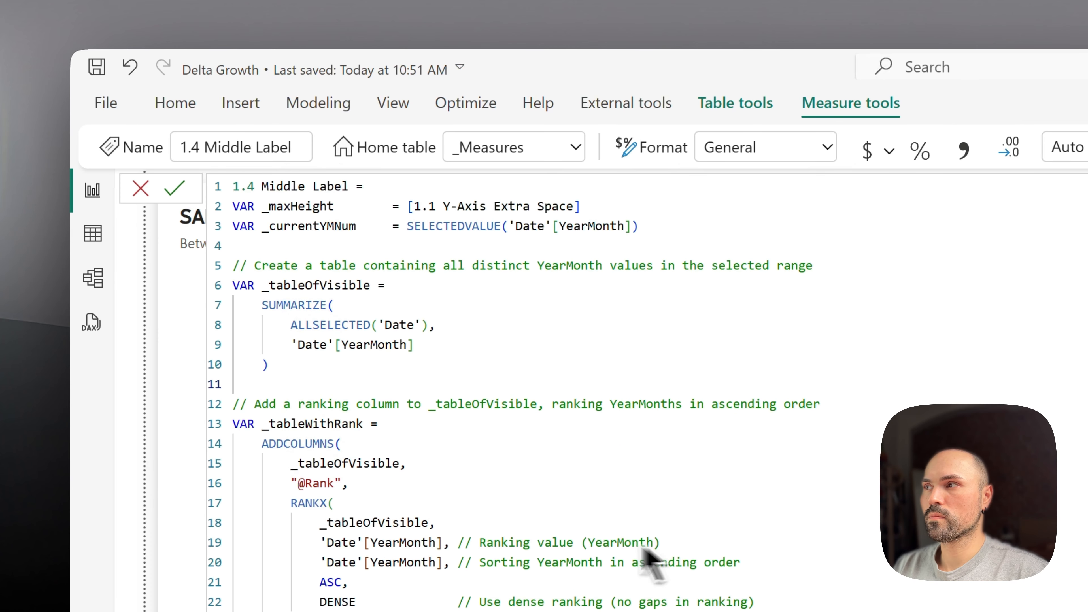
pyautogui.click(369, 462)
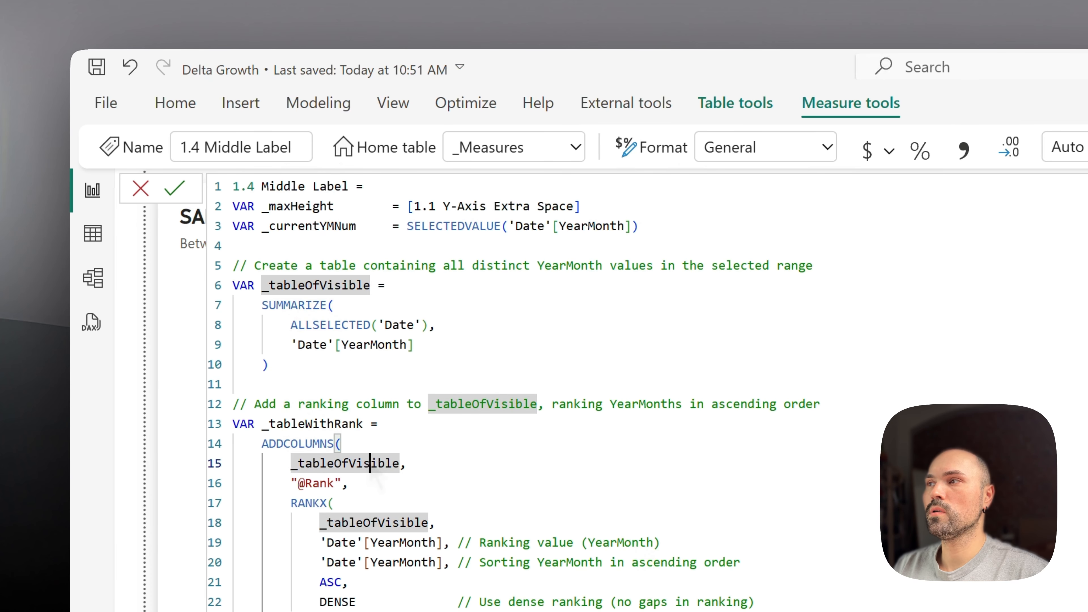
pyautogui.doubleClick(319, 484)
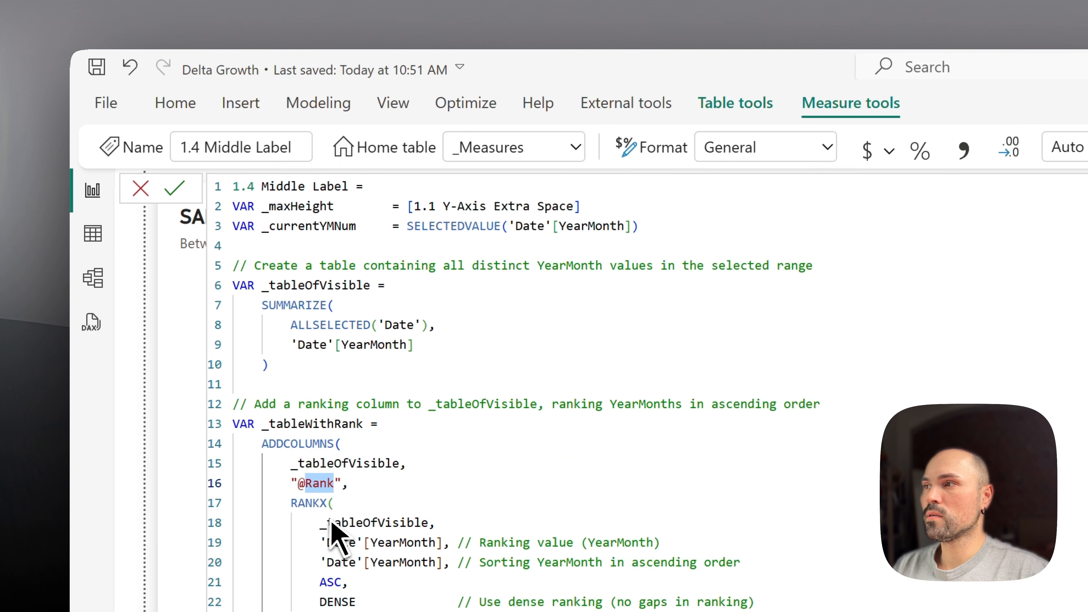
pyautogui.click(358, 524)
pyautogui.click(445, 564)
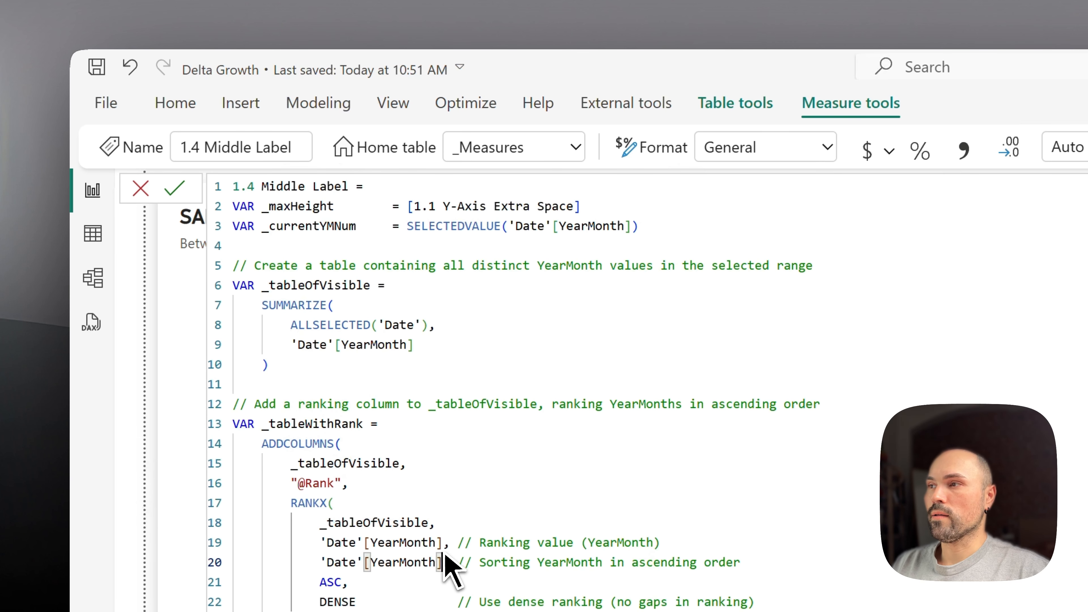
pyautogui.click(538, 545)
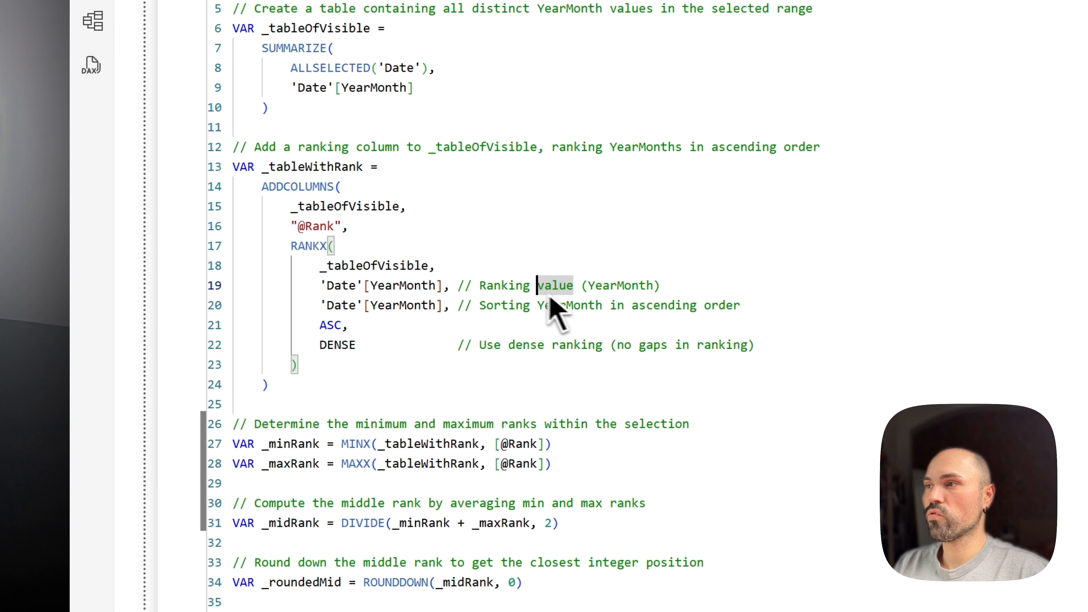
pyautogui.click(559, 311)
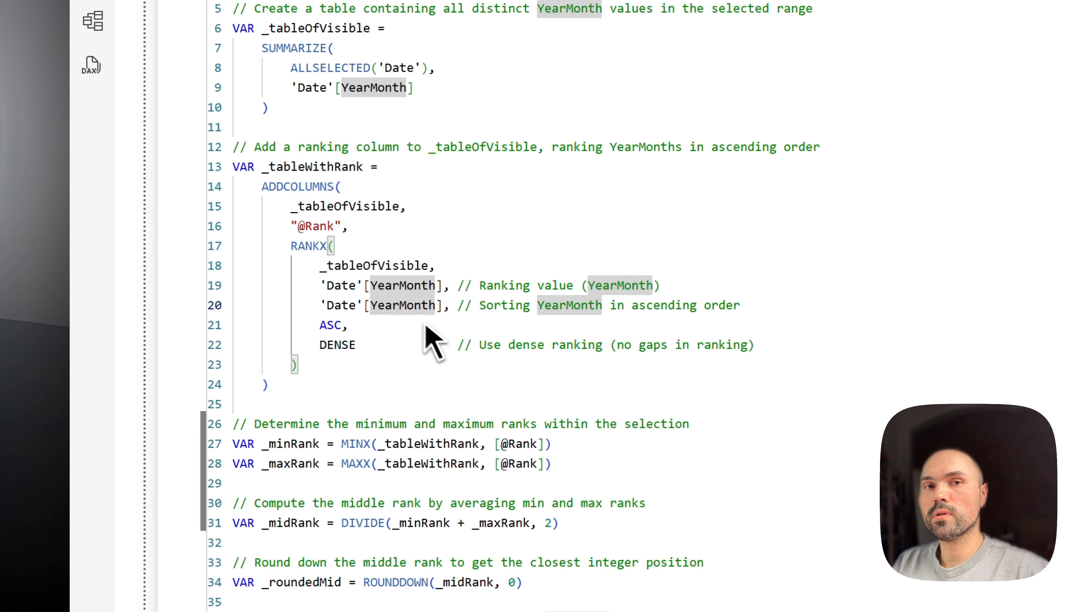
pyautogui.click(388, 317)
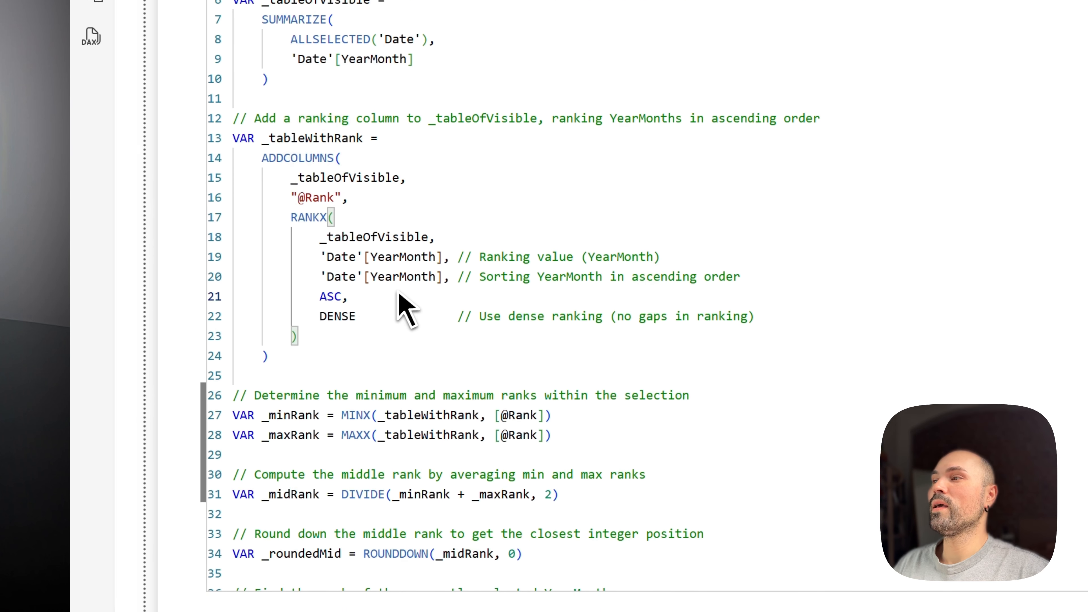
pyautogui.click(351, 307)
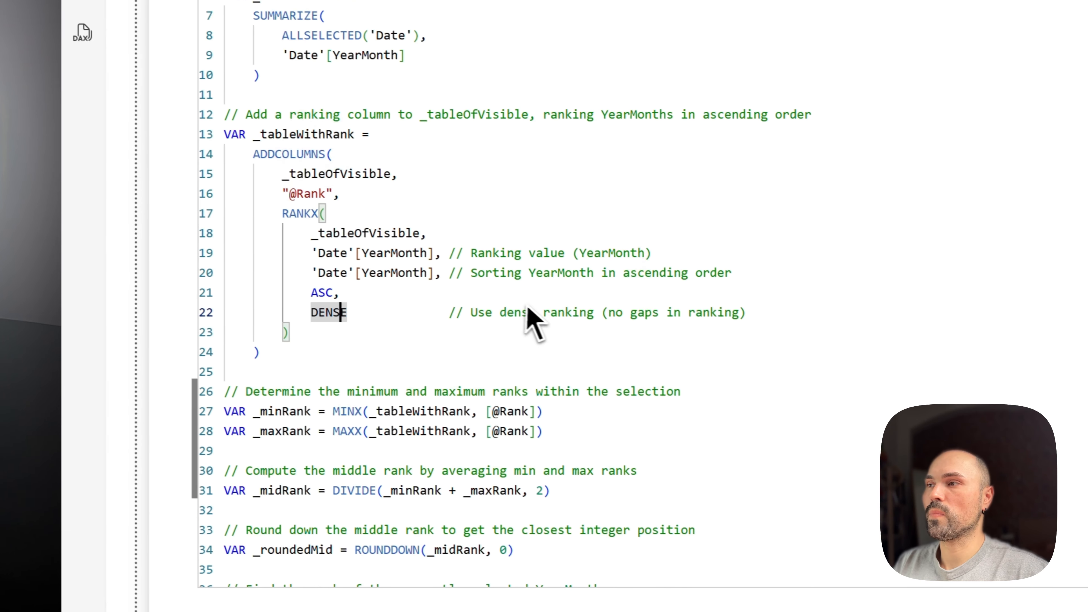
pyautogui.click(540, 315)
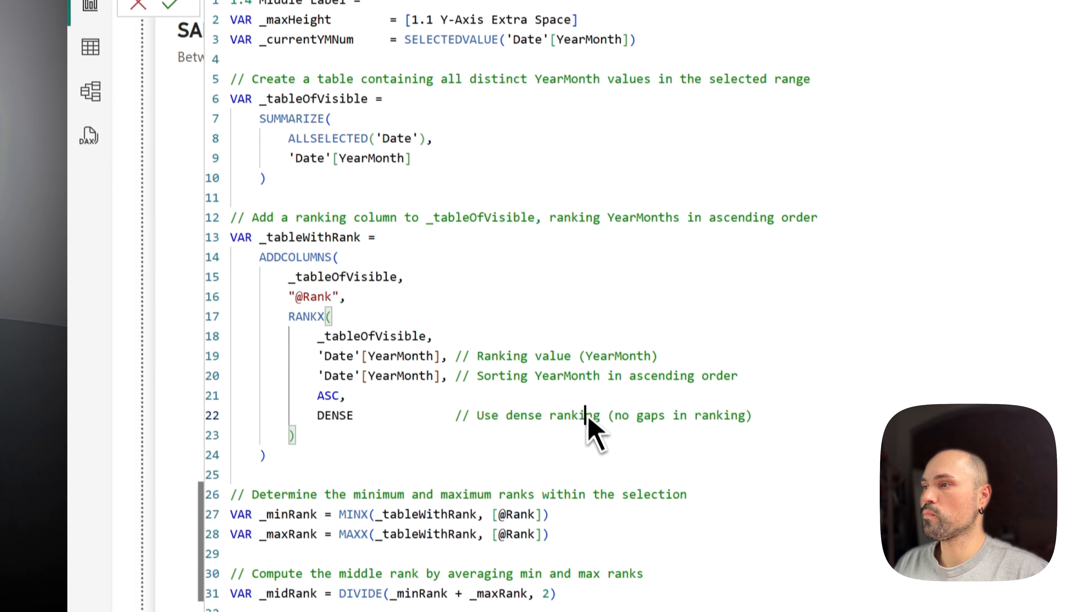
pyautogui.click(566, 309)
pyautogui.click(409, 448)
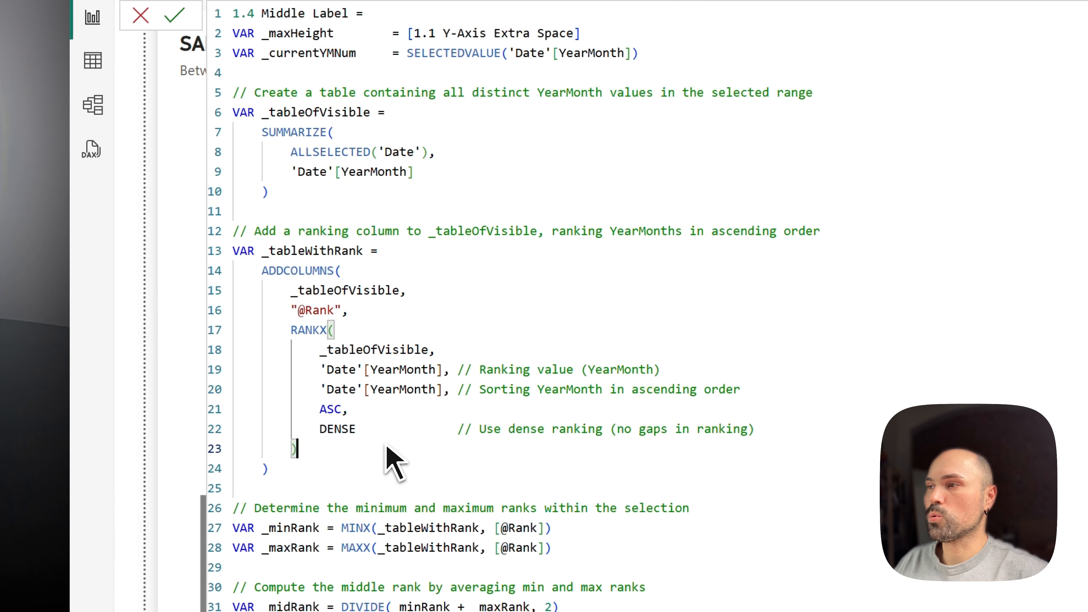
# Step: Examine the _minRank and _maxRank variables of the 1.4 Middle Label measure and their use of _tableWithRank
pyautogui.scroll(-2, 405, 456)
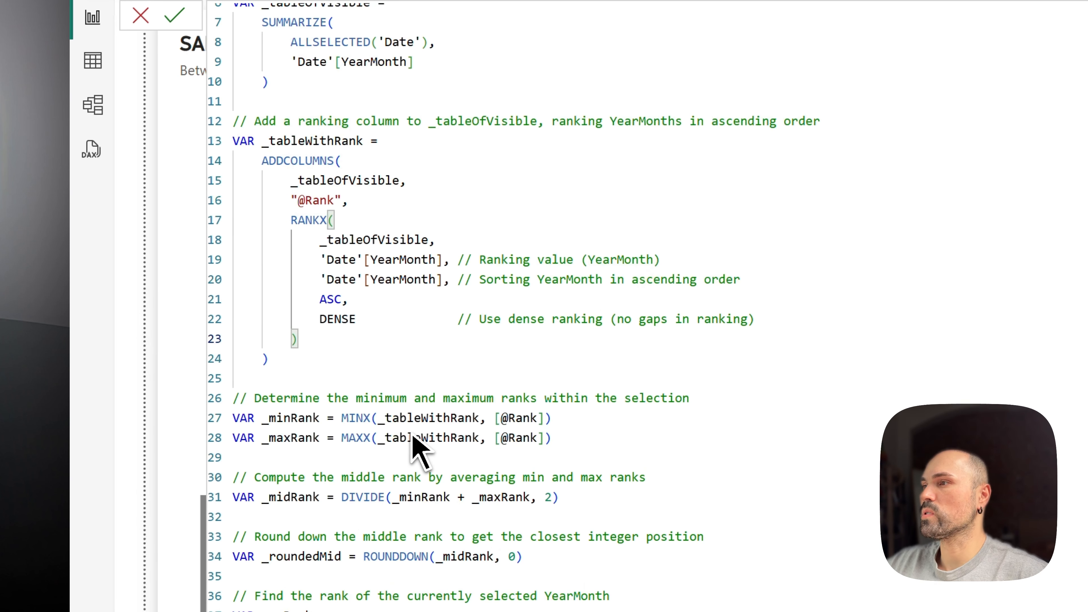
pyautogui.scroll(-2, 394, 433)
pyautogui.scroll(-2, 393, 429)
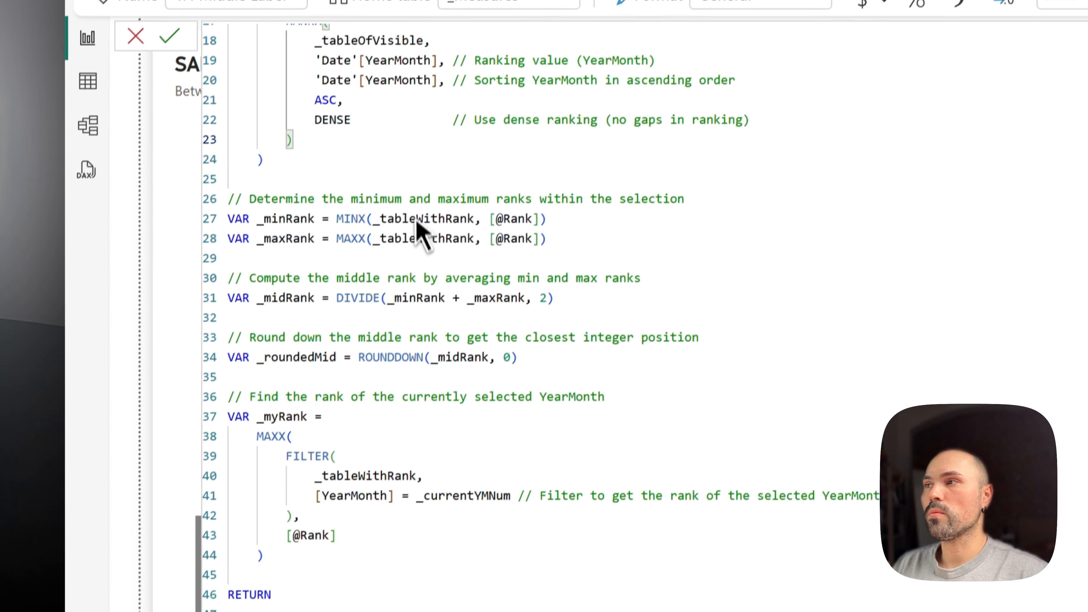
pyautogui.click(428, 217)
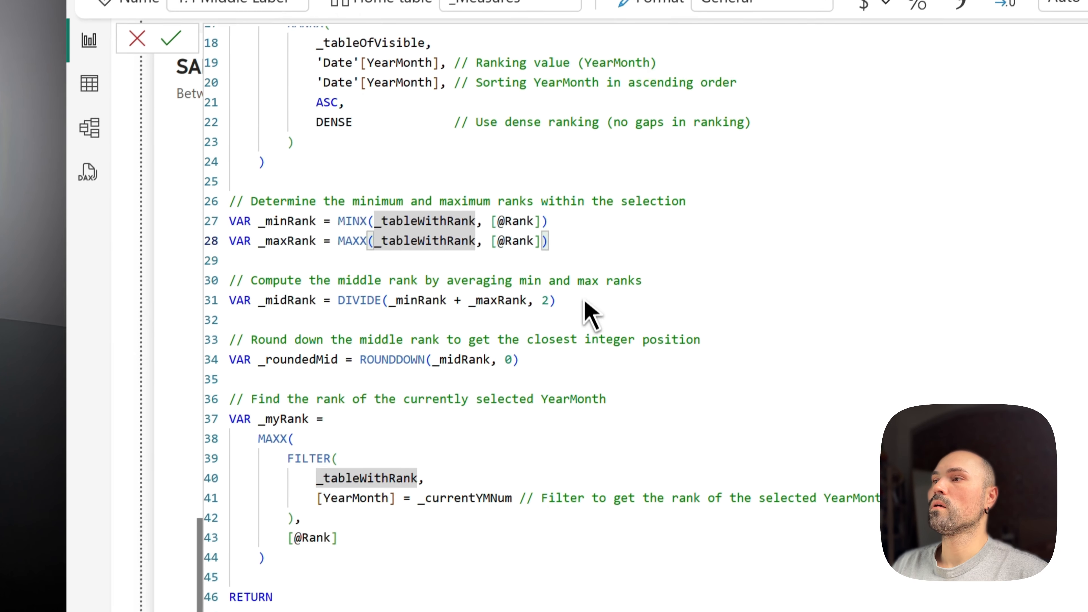
pyautogui.click(578, 315)
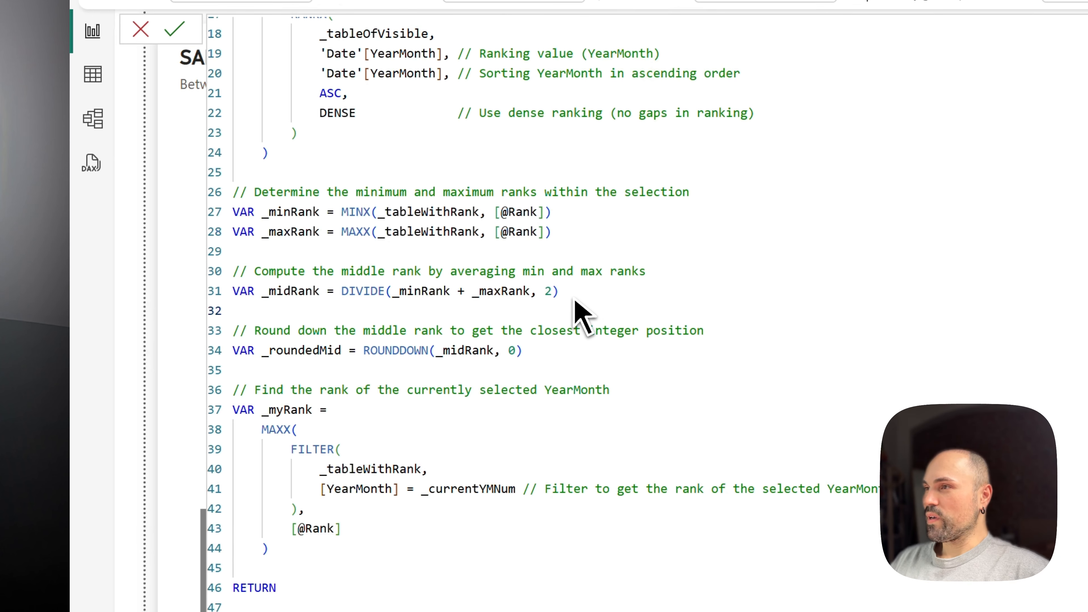
pyautogui.scroll(-1, 578, 317)
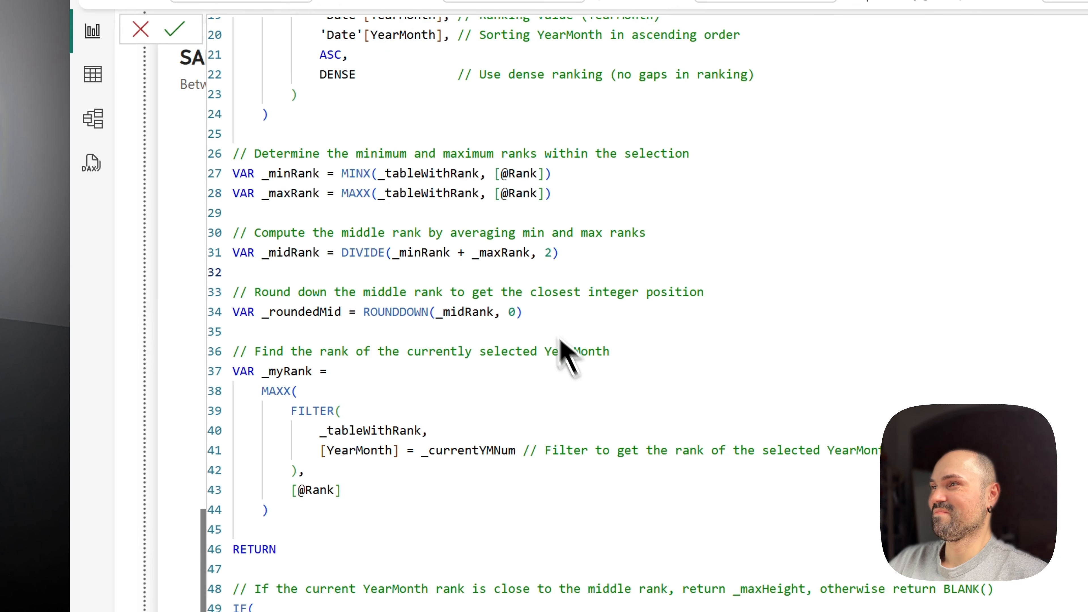
# Step: Examine the _midRank variable and the _minRank, _maxRank and divisor arguments of its DIVIDE function
pyautogui.click(372, 252)
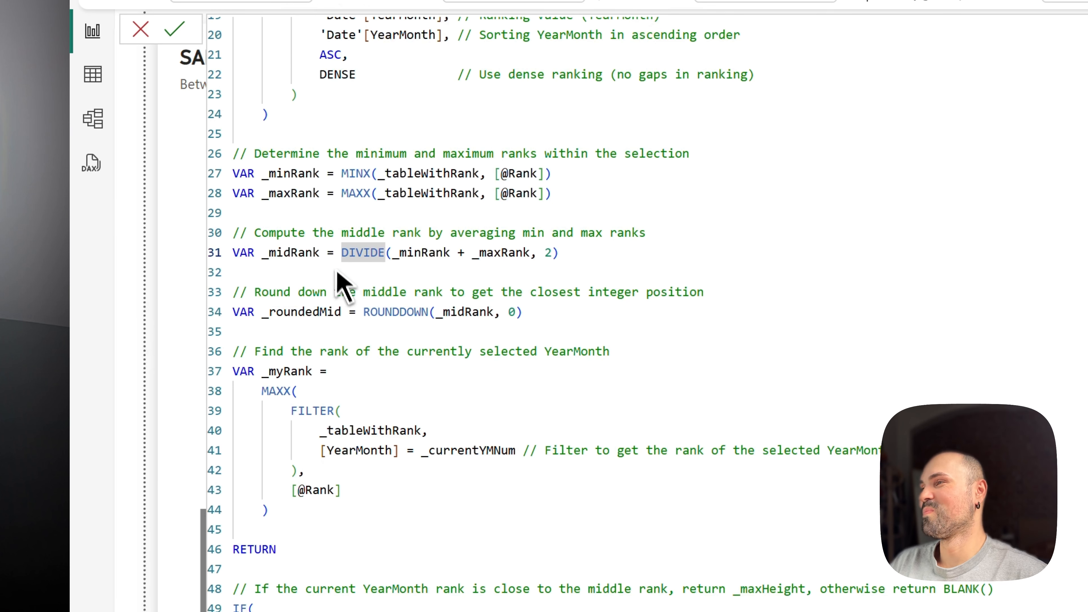
pyautogui.click(330, 255)
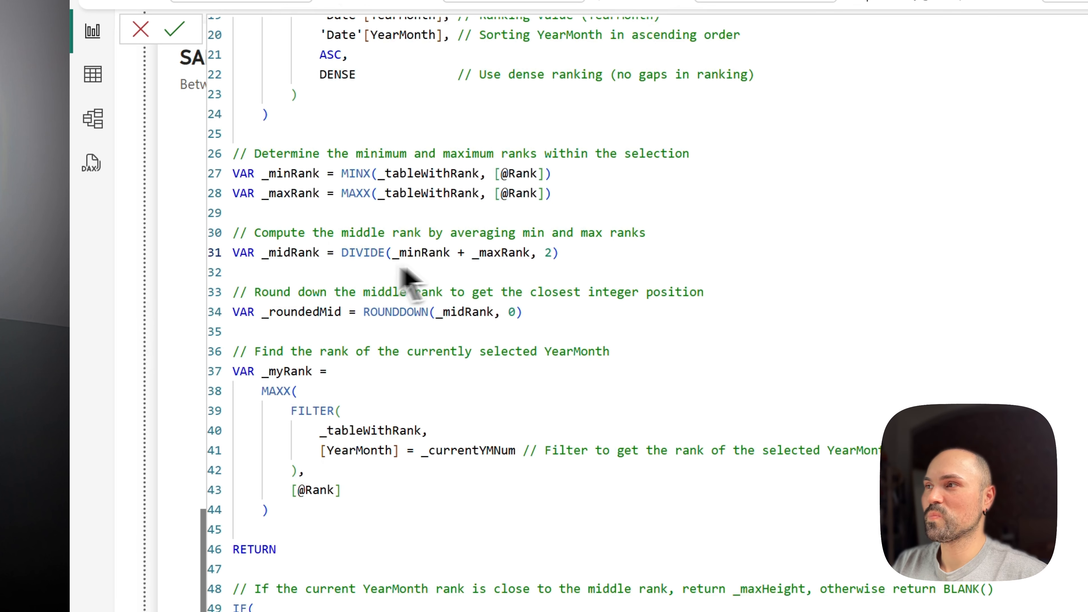
pyautogui.click(376, 251)
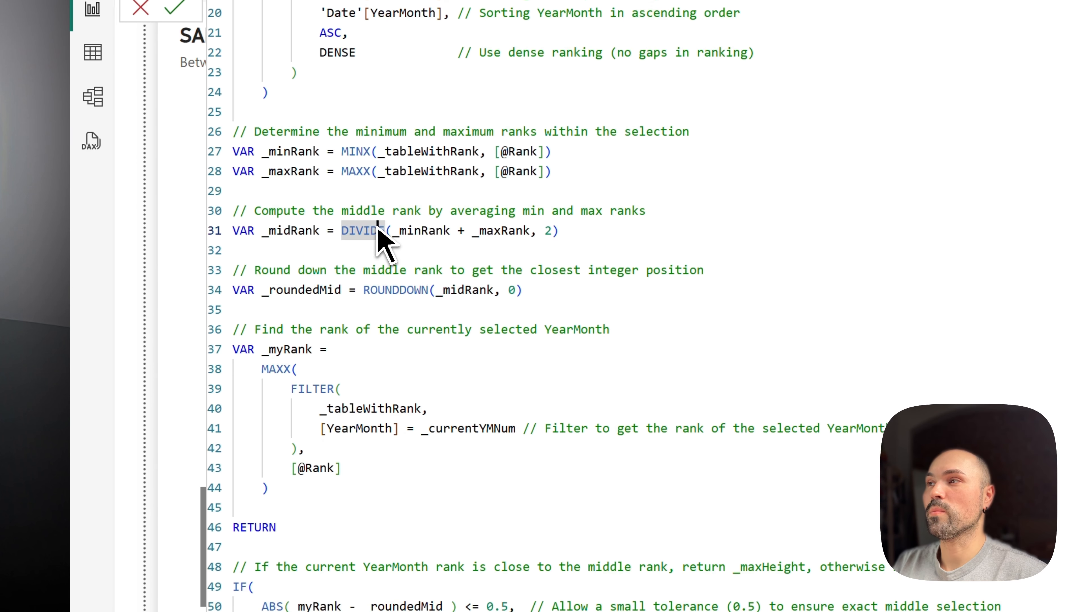
pyautogui.click(428, 232)
pyautogui.click(497, 231)
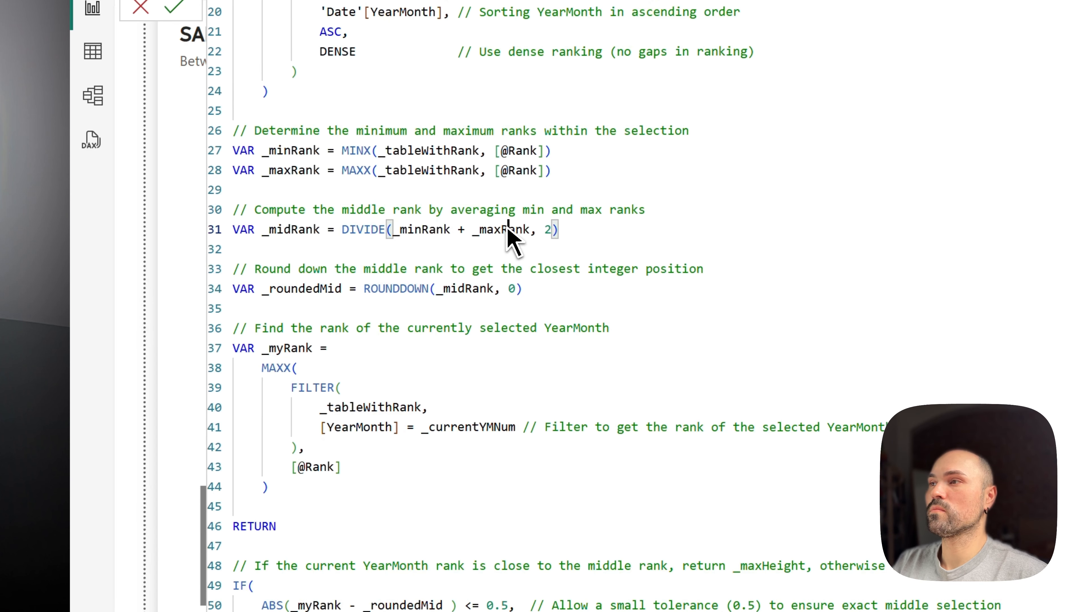
pyautogui.click(418, 231)
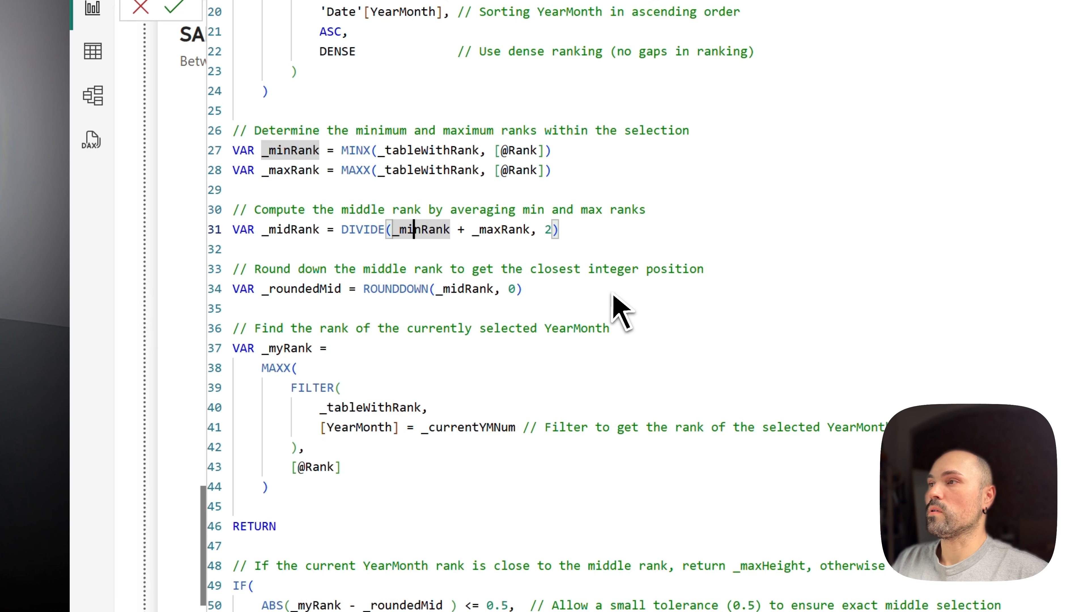
pyautogui.scroll(2, 540, 263)
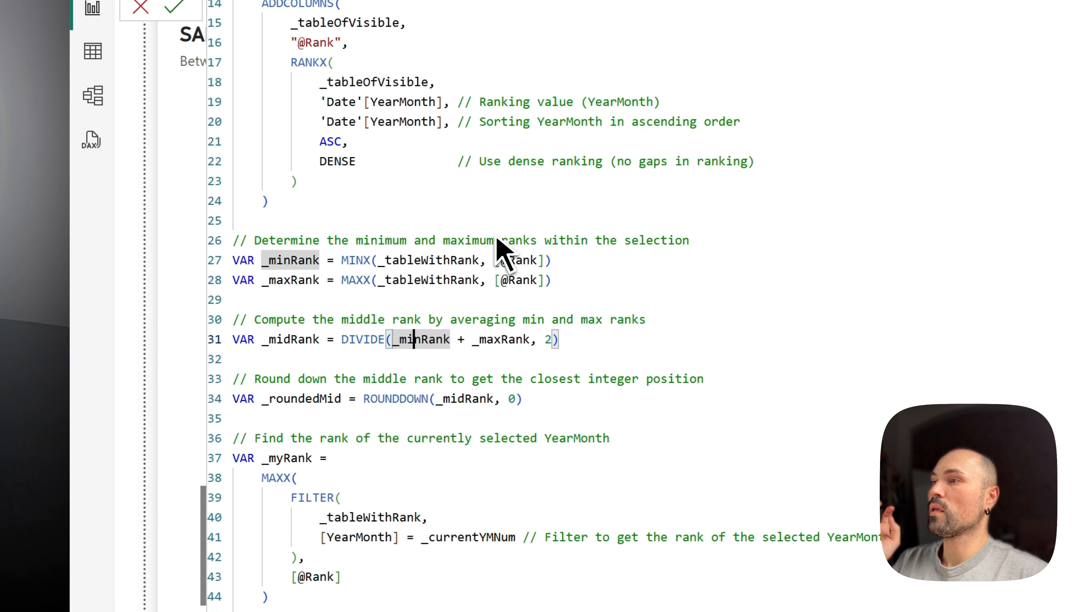
pyautogui.scroll(-1, 363, 402)
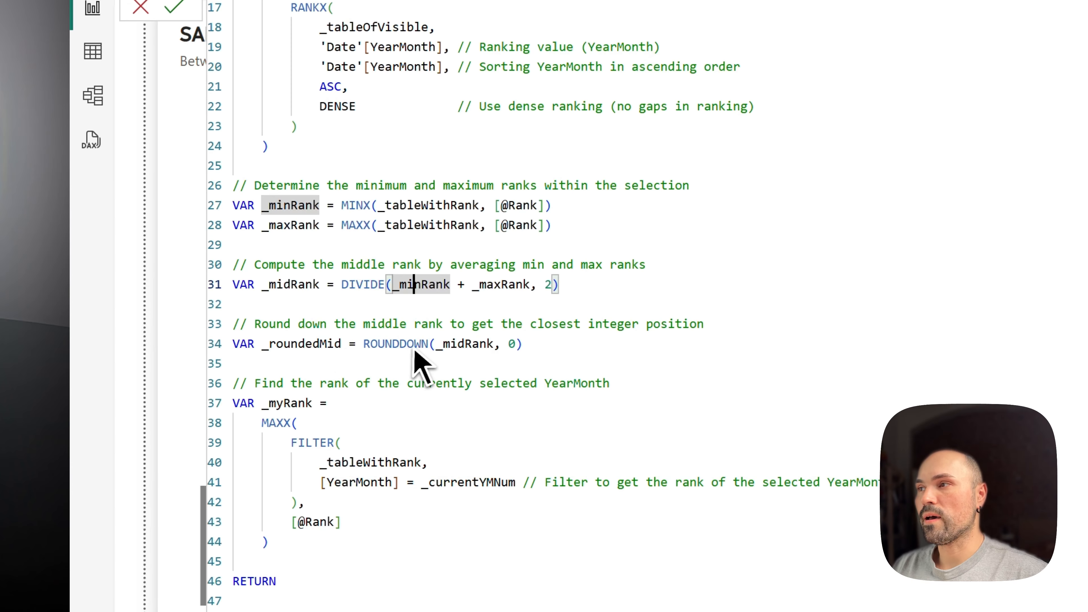
pyautogui.scroll(-2, 418, 360)
pyautogui.click(415, 248)
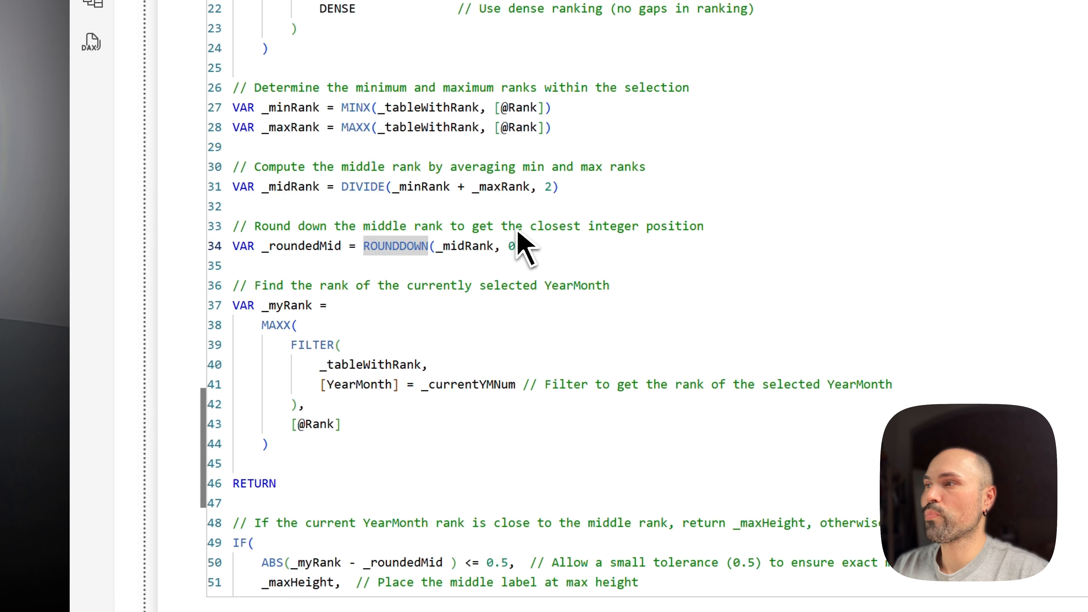
pyautogui.click(422, 364)
pyautogui.scroll(-3, 431, 360)
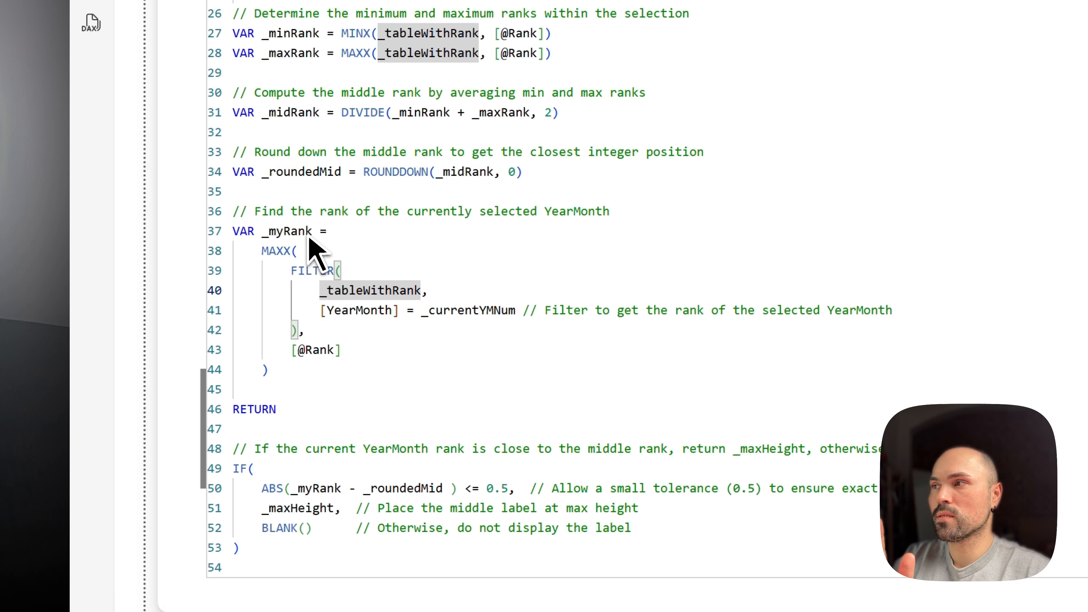
pyautogui.click(283, 231)
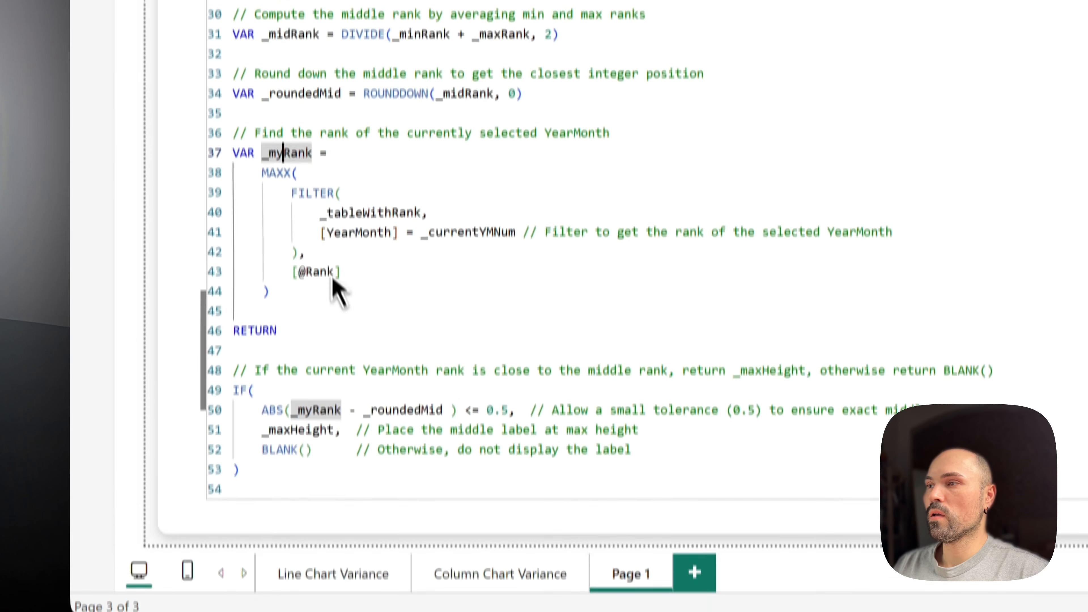
pyautogui.click(333, 276)
pyautogui.scroll(4, 424, 343)
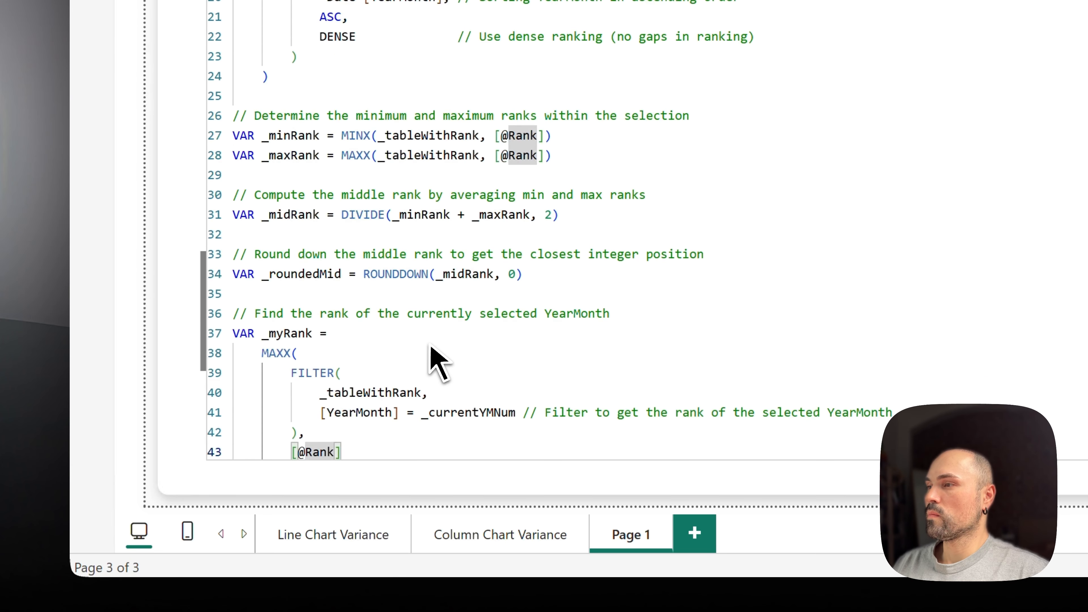
pyautogui.scroll(-4, 430, 347)
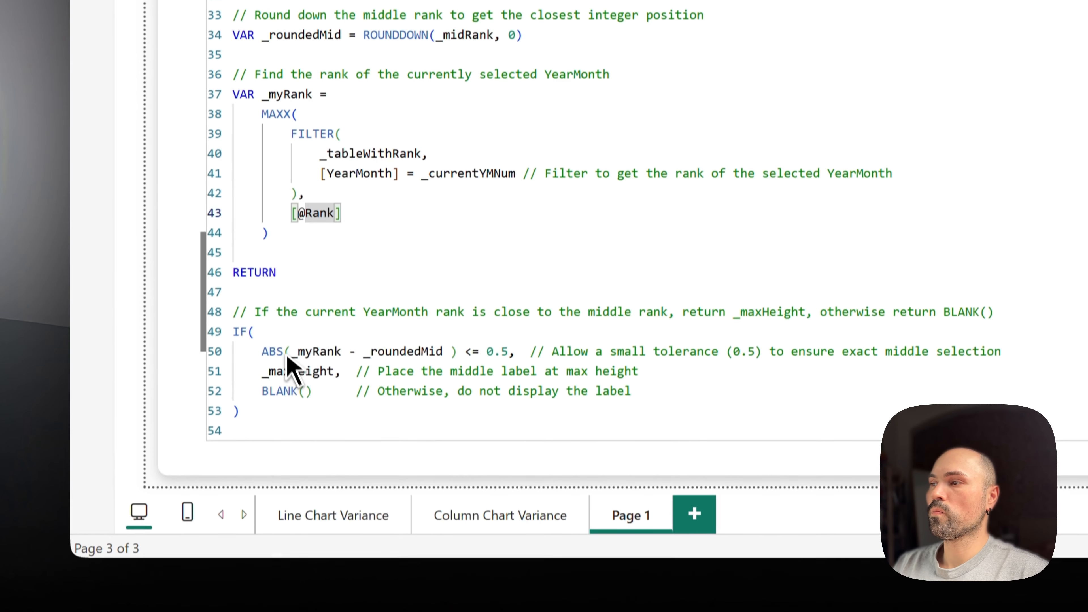
# Step: Add a worked example line reading "1 - 11" directly below the ABS condition in the measure's IF statement
pyautogui.doubleClick(277, 370)
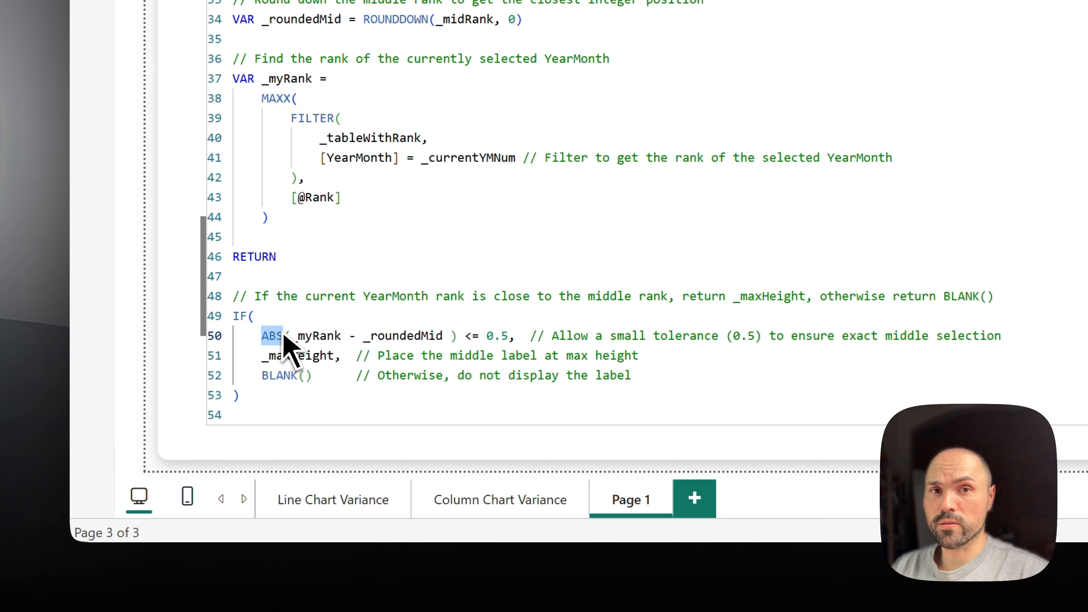
pyautogui.press('End')
pyautogui.hotkey('shift', 'Return')
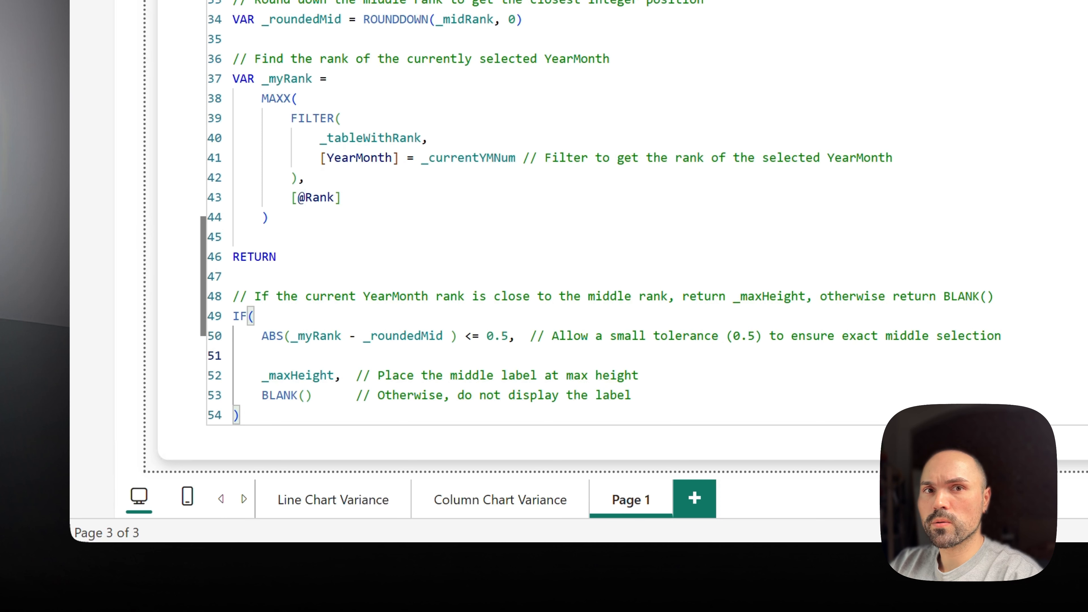
pyautogui.write('0')
pyautogui.press('BackSpace')
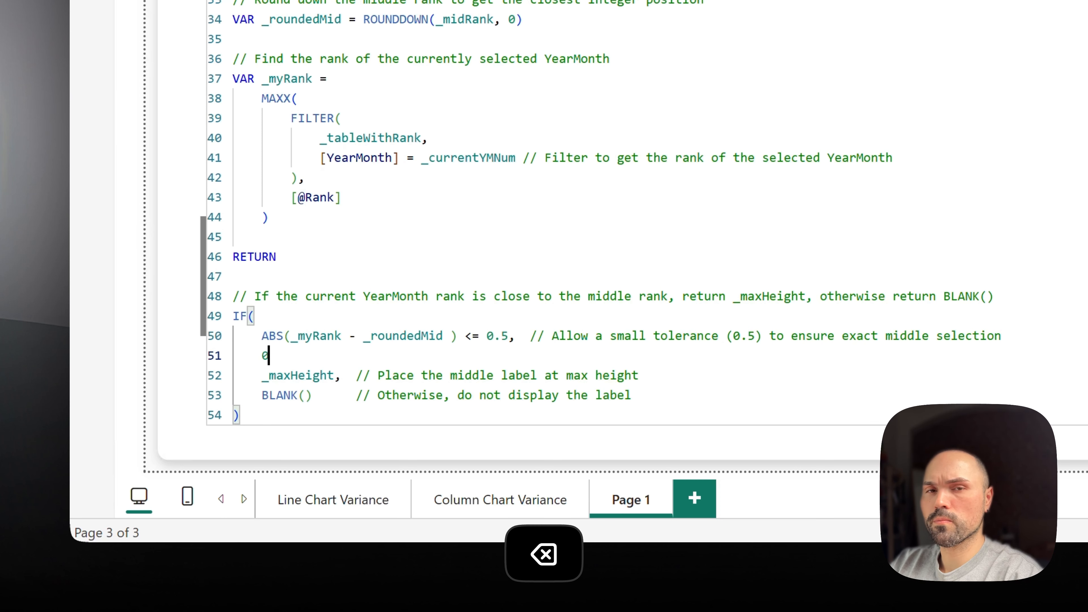
pyautogui.press('BackSpace')
pyautogui.write('1,')
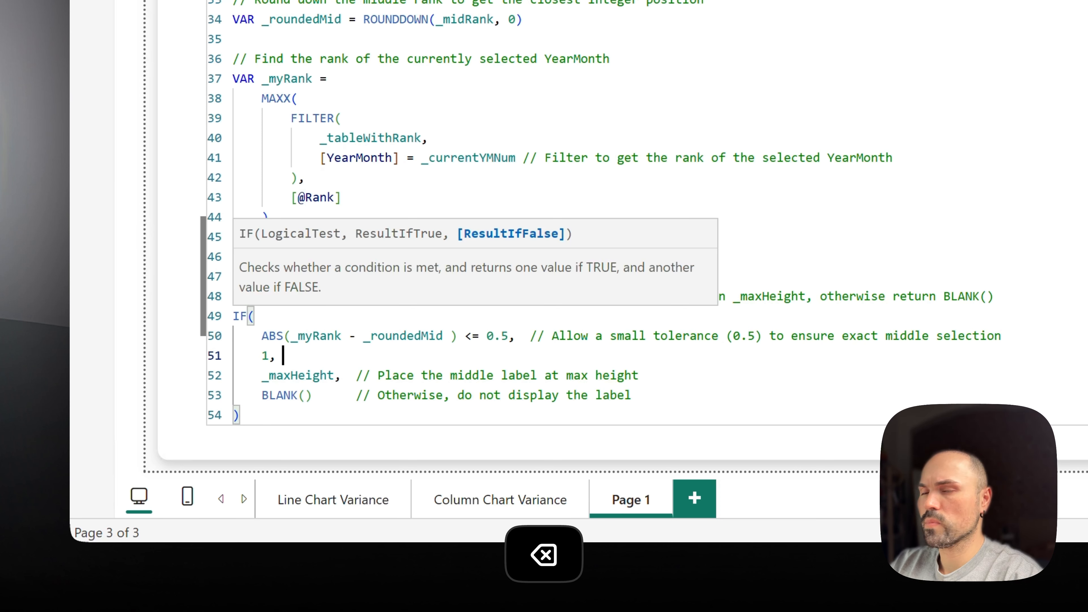
pyautogui.press('BackSpace')
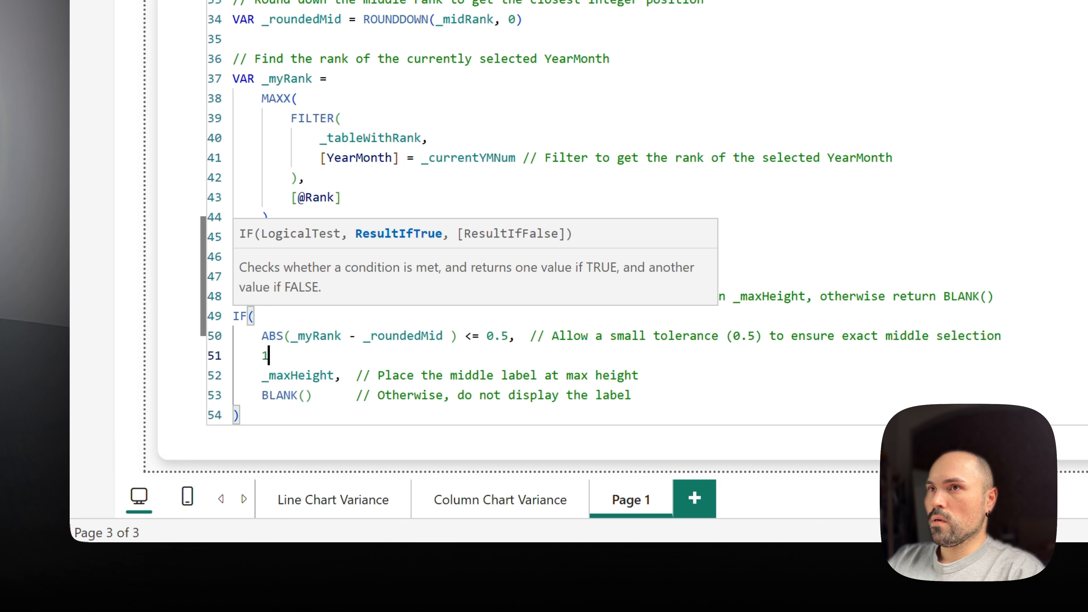
pyautogui.write('11')
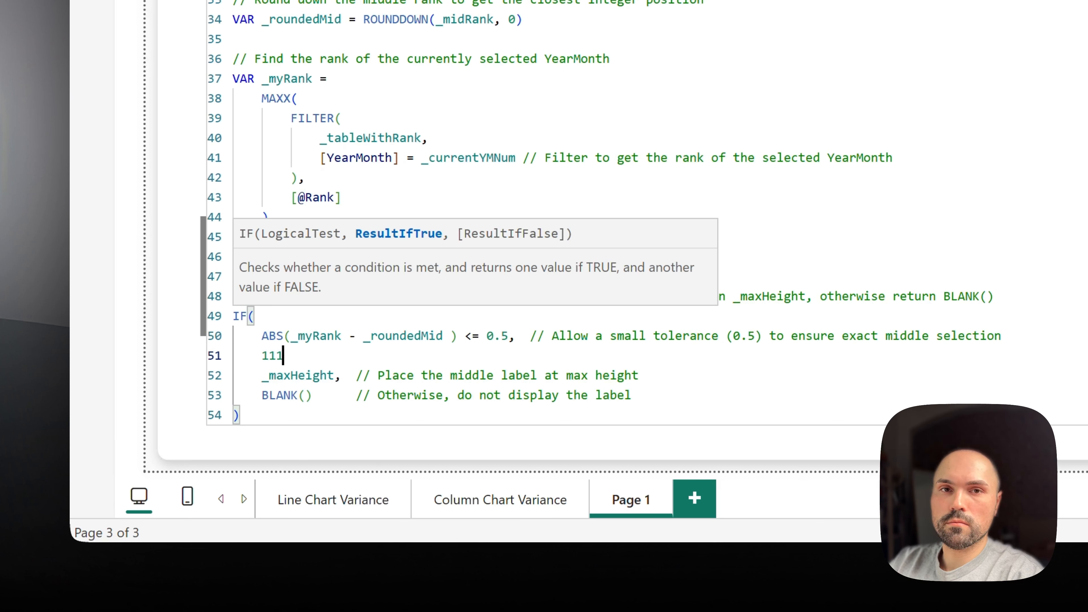
pyautogui.press('BackSpace')
pyautogui.press('BackSpace')
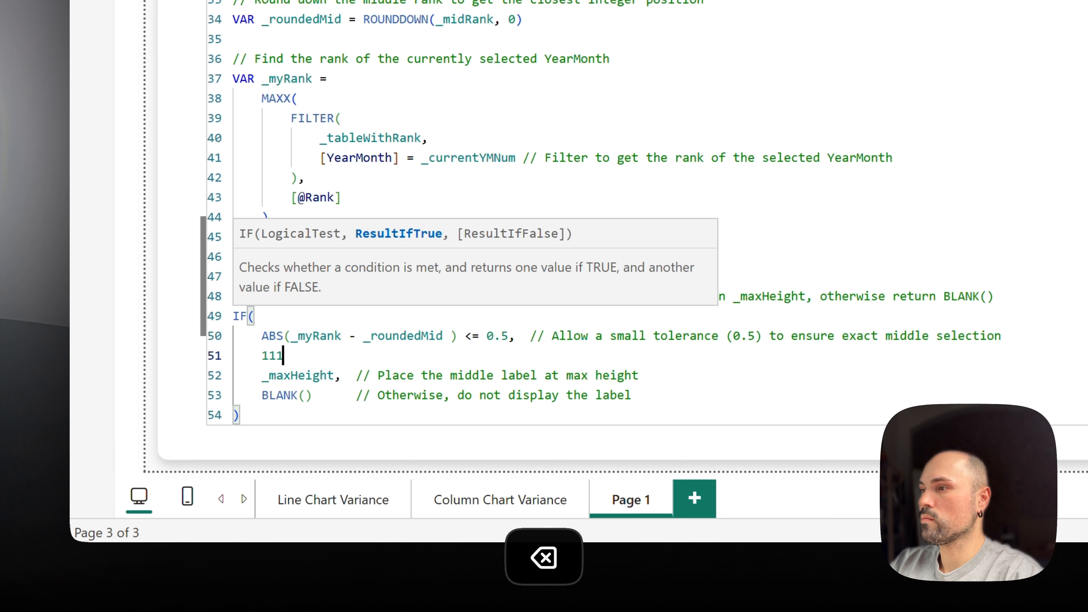
pyautogui.write('- 11')
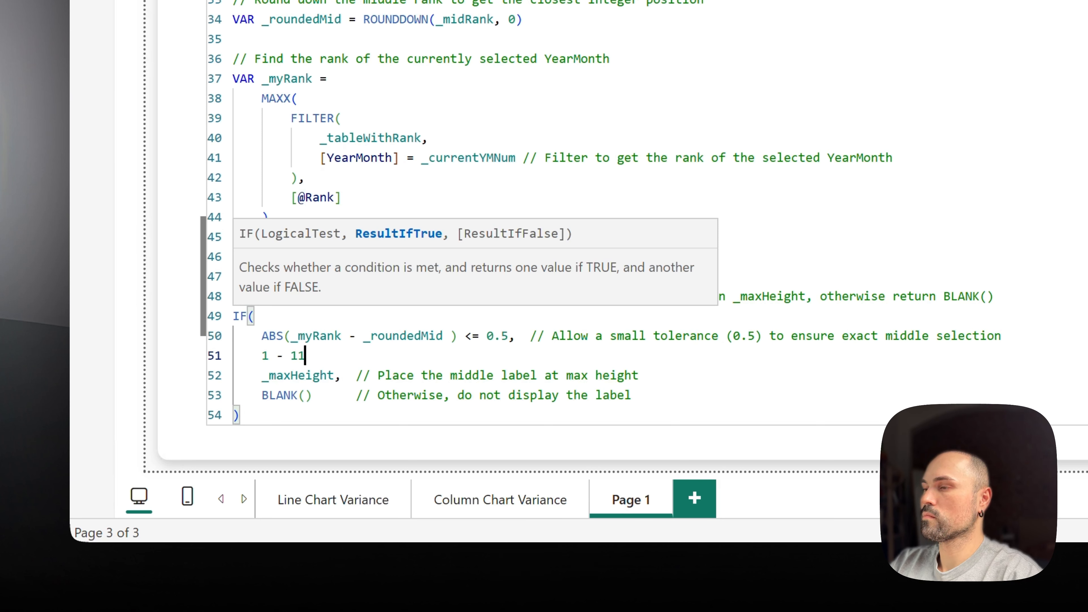
# Step: Complete the example line as "1 - 11 = -10 => 10 <= 0.5" to illustrate the absolute rank difference test
pyautogui.press('Left')
pyautogui.press('Left')
pyautogui.press('Right')
pyautogui.press('Right')
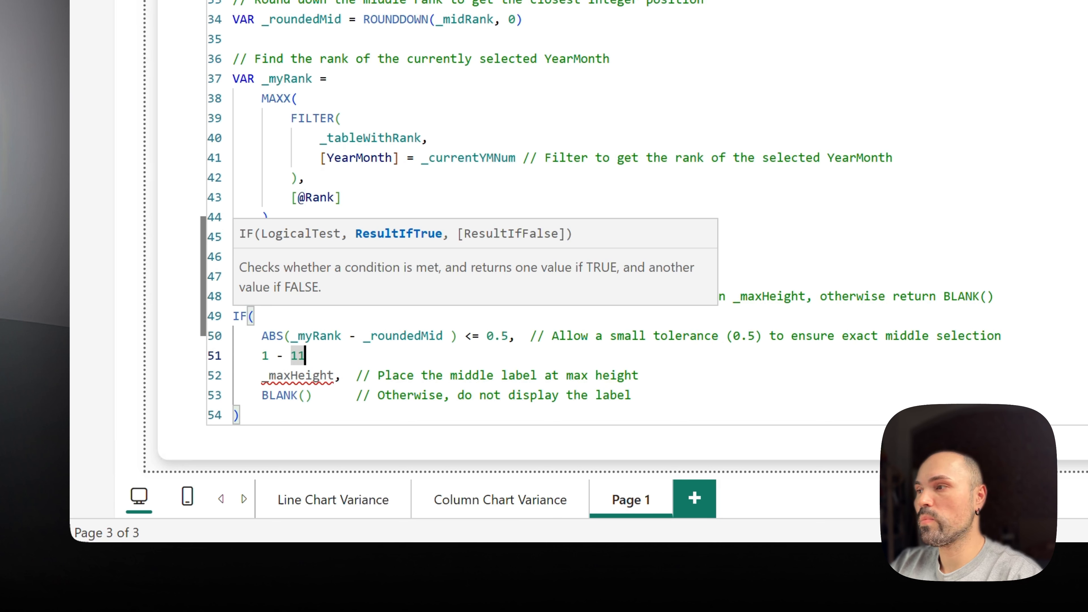
pyautogui.write('= 10')
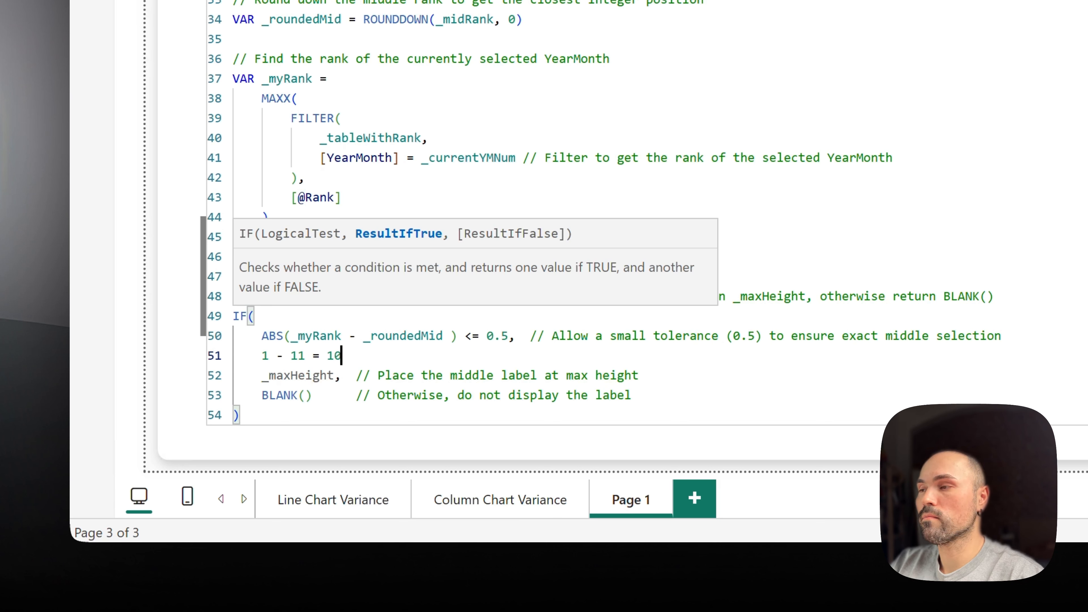
pyautogui.press('BackSpace')
pyautogui.press('BackSpace')
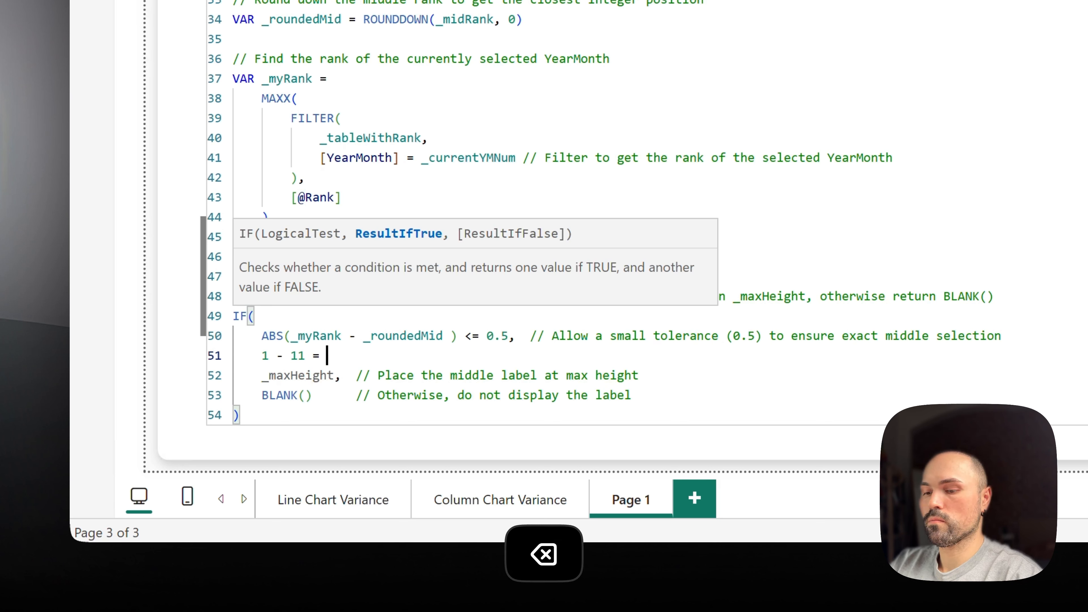
pyautogui.write('-10 => ')
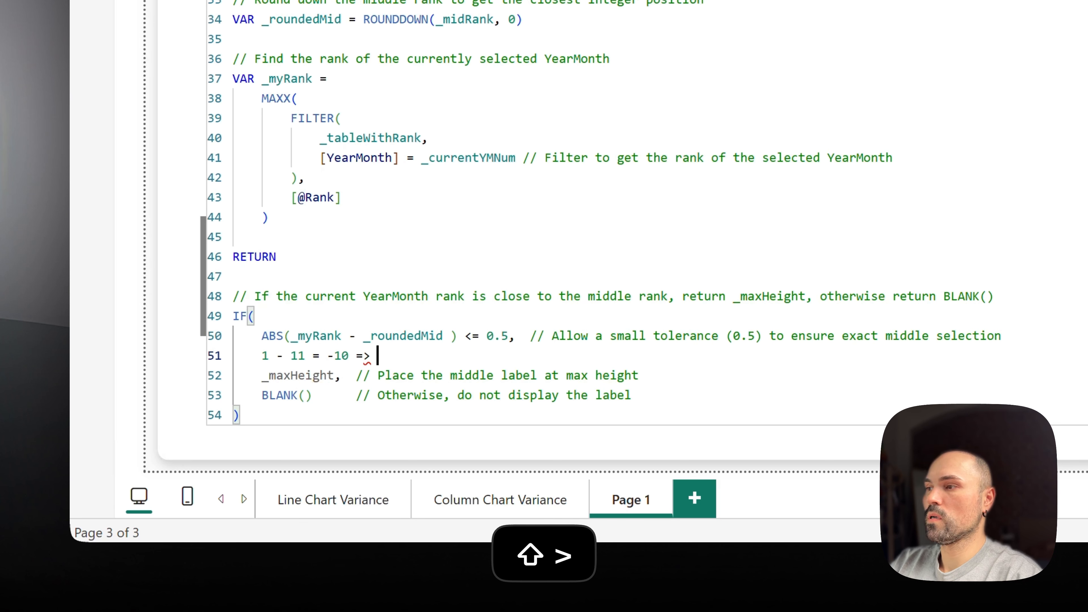
pyautogui.write('10 ')
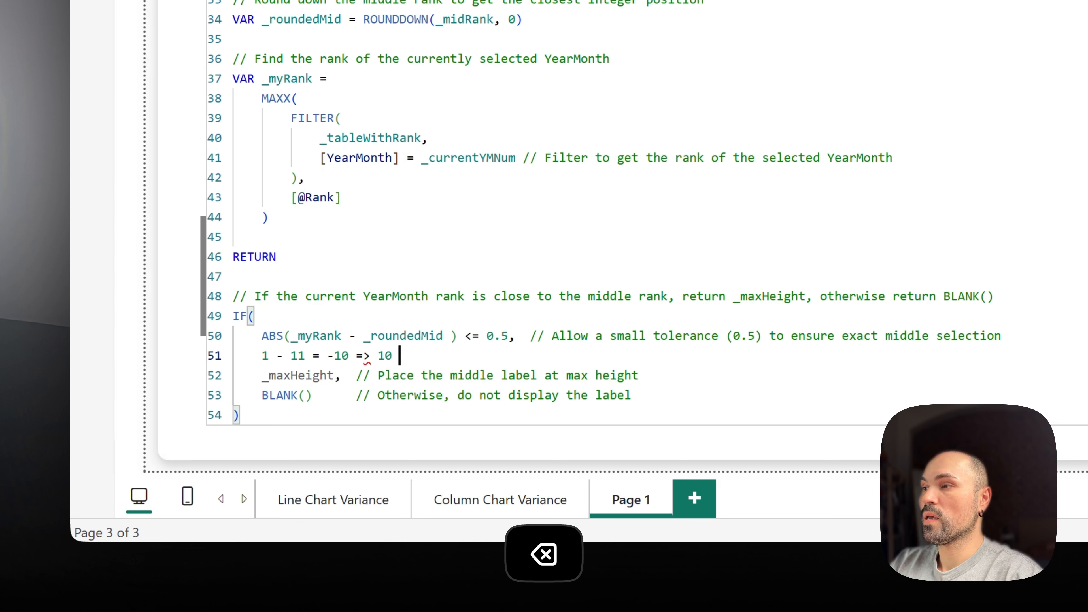
pyautogui.write('<= ')
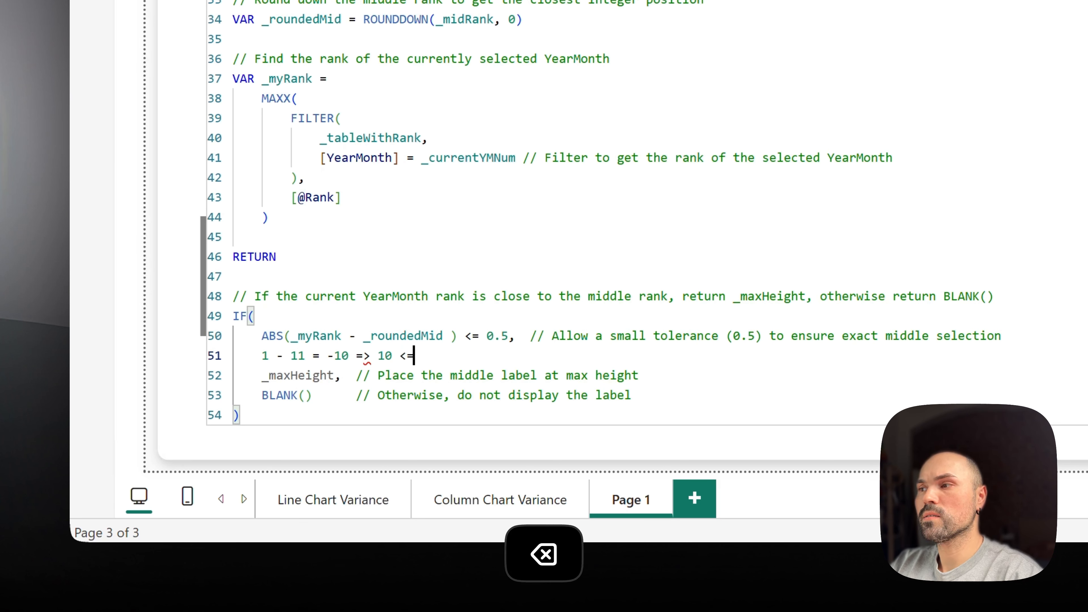
pyautogui.write('0.5')
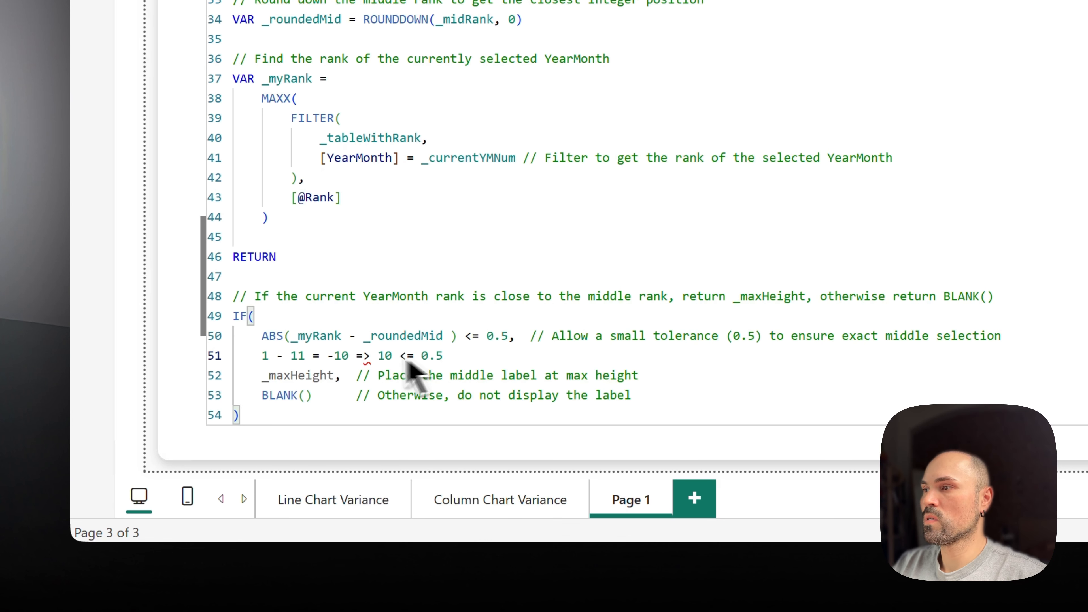
# Step: Change the left part of the example line below the ABS condition to "11 - 11 = 0"
pyautogui.click(271, 366)
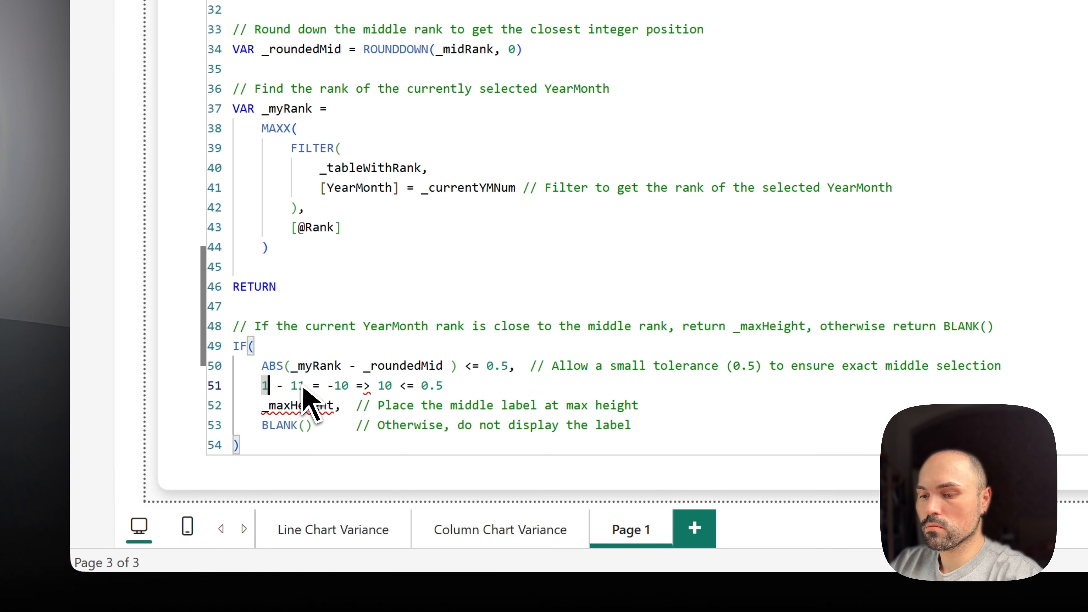
pyautogui.write('1')
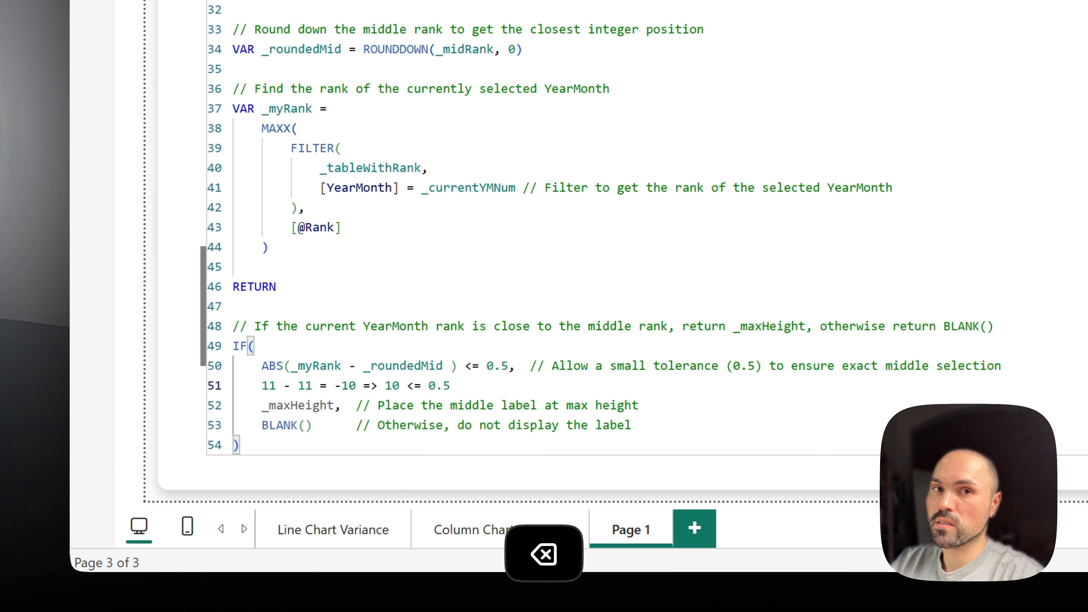
pyautogui.press('Right')
pyautogui.press('Right')
pyautogui.press('Right')
pyautogui.press('Right')
pyautogui.press('Right')
pyautogui.press('Right')
pyautogui.press('Right')
pyautogui.press('Right')
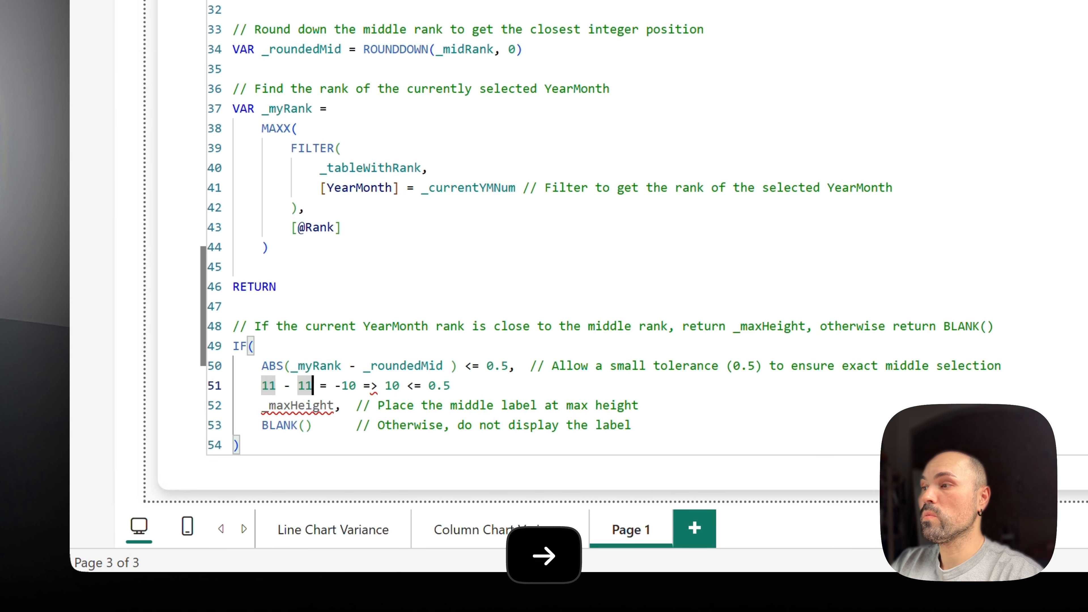
pyautogui.press('Right')
pyautogui.press('Left')
pyautogui.hotkey('shift', 'Right')
pyautogui.hotkey('shift', 'Right')
pyautogui.hotkey('shift', 'Right')
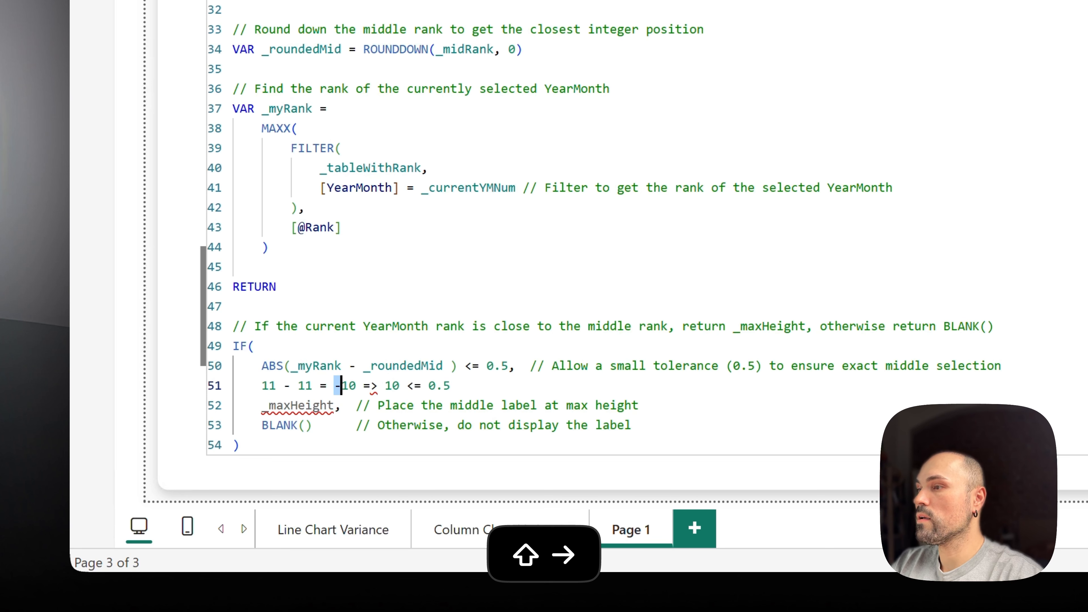
pyautogui.write('0')
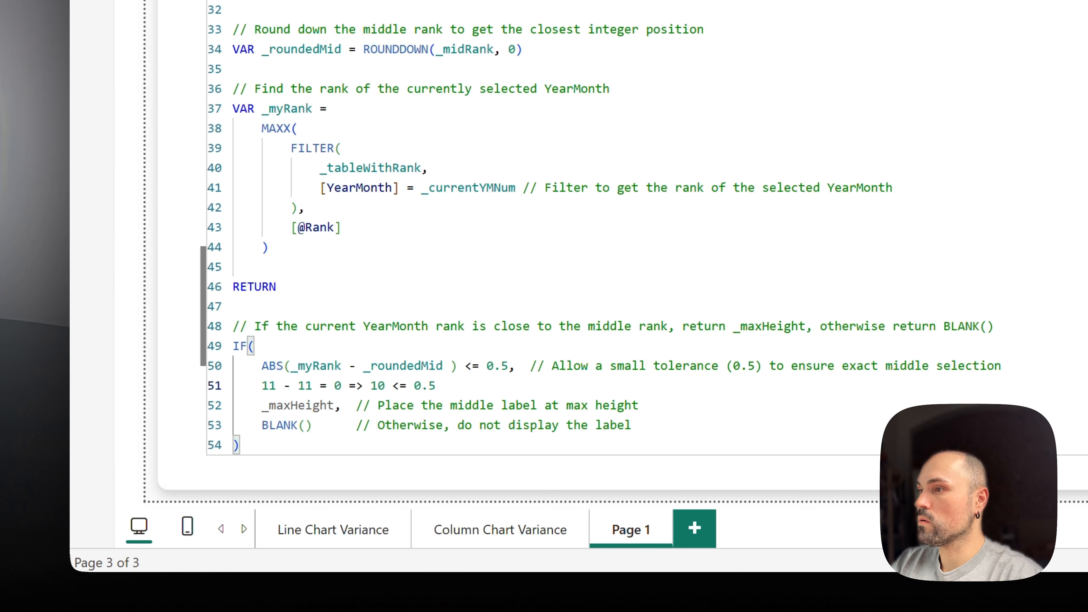
# Step: Set the absolute difference compared with 0.5 in the example line to 0, giving "=> 0 <= 0.5"
pyautogui.press('Right')
pyautogui.press('Right')
pyautogui.press('Right')
pyautogui.press('Right')
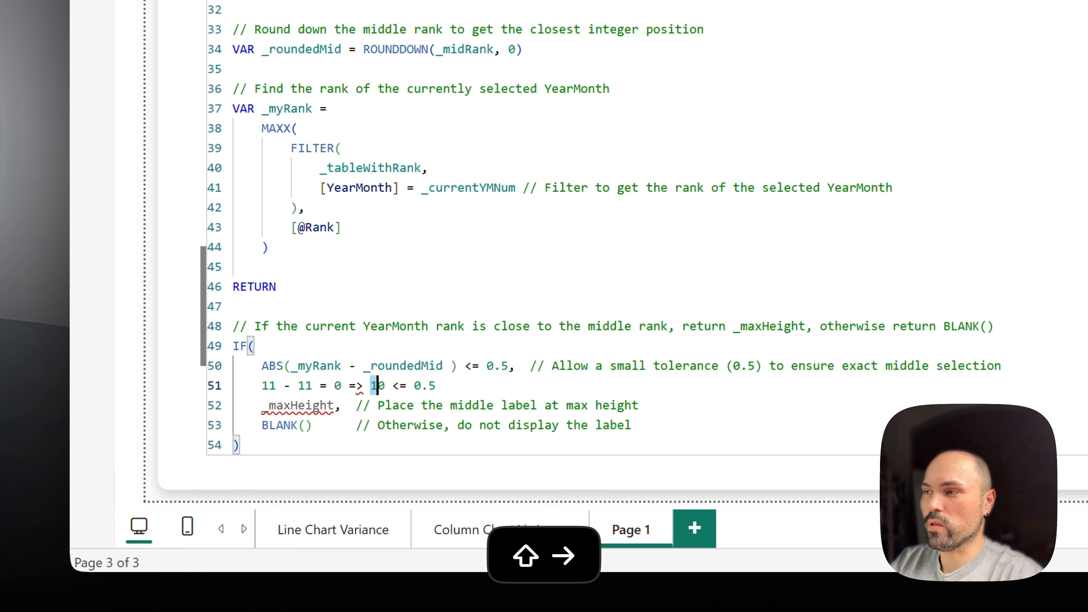
pyautogui.hotkey('shift', 'Right')
pyautogui.hotkey('shift', 'Right')
pyautogui.write('0')
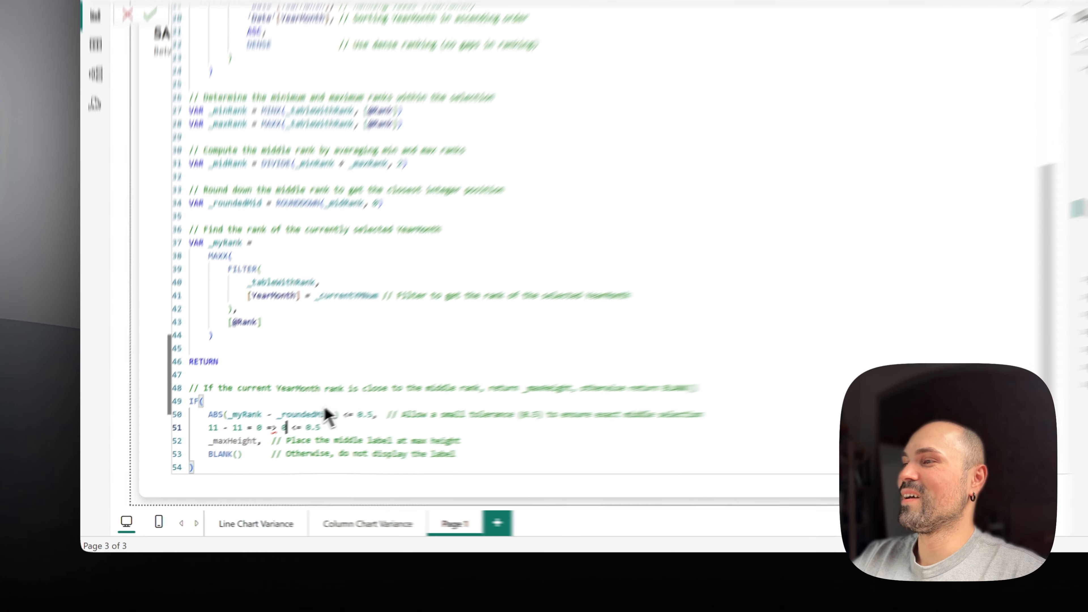
# Step: Delete the worked example line from the 1.4 Middle Label measure, commit the formula and collapse the formula editor
pyautogui.click(434, 367)
pyautogui.moveTo(480, 387); pyautogui.dragTo(281, 386)
pyautogui.moveTo(193, 452); pyautogui.dragTo(146, 446)
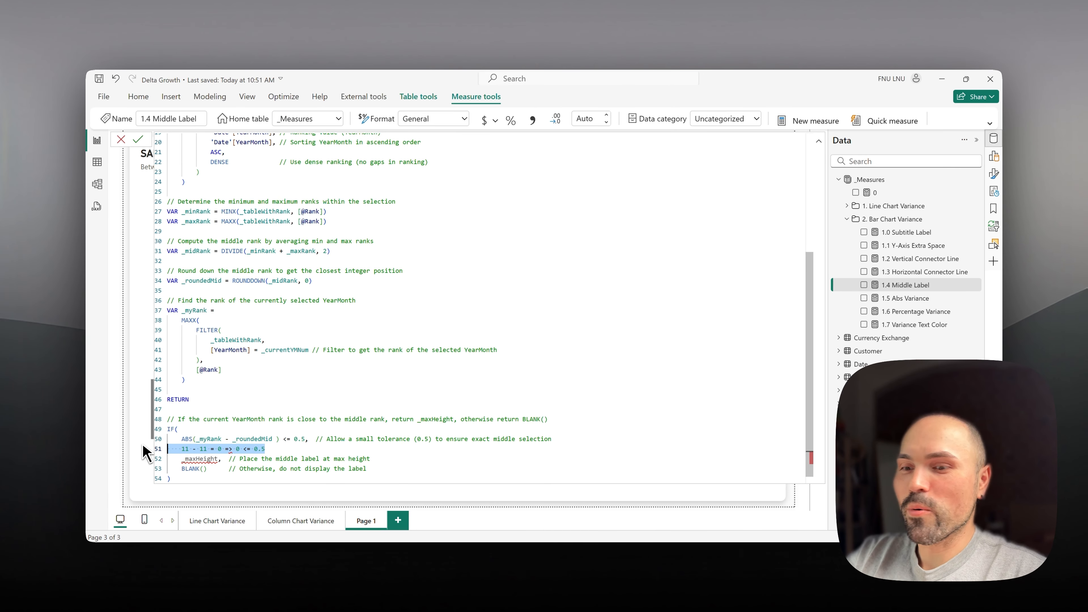
pyautogui.press('BackSpace')
pyautogui.press('BackSpace')
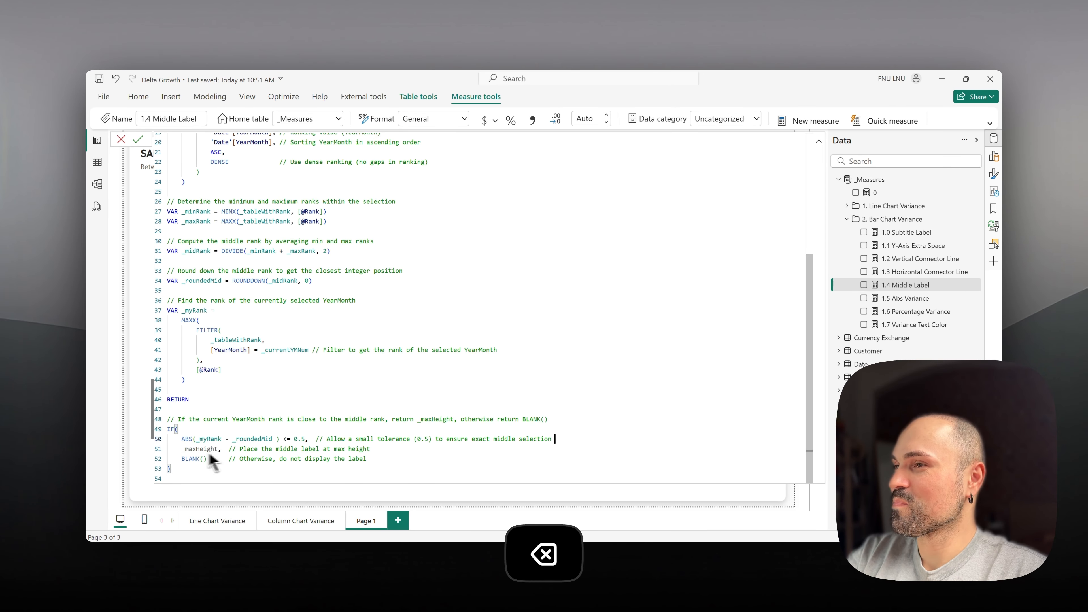
pyautogui.click(400, 458)
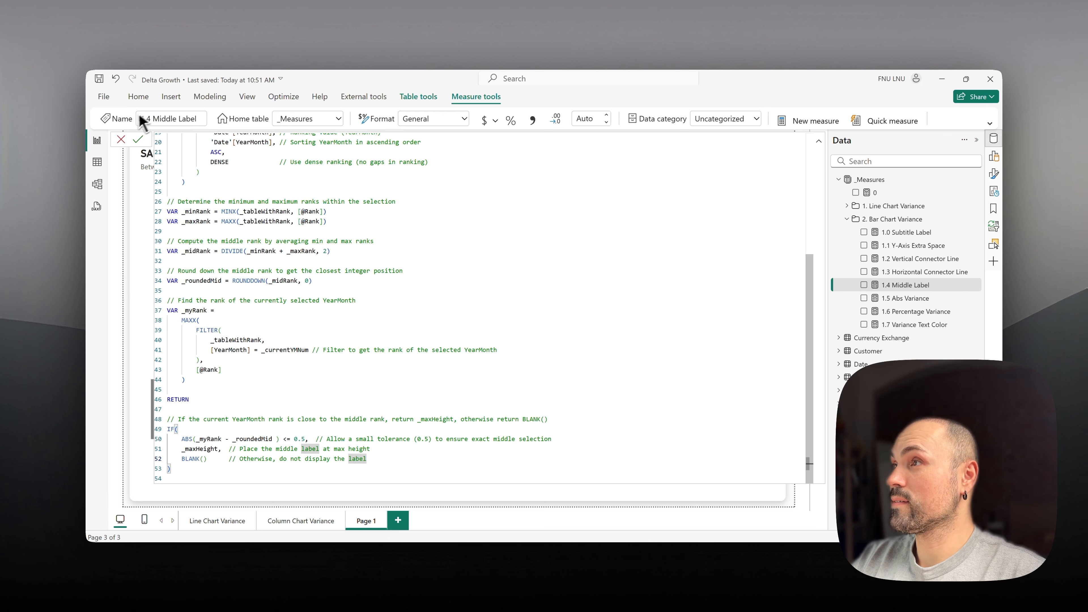
pyautogui.click(137, 139)
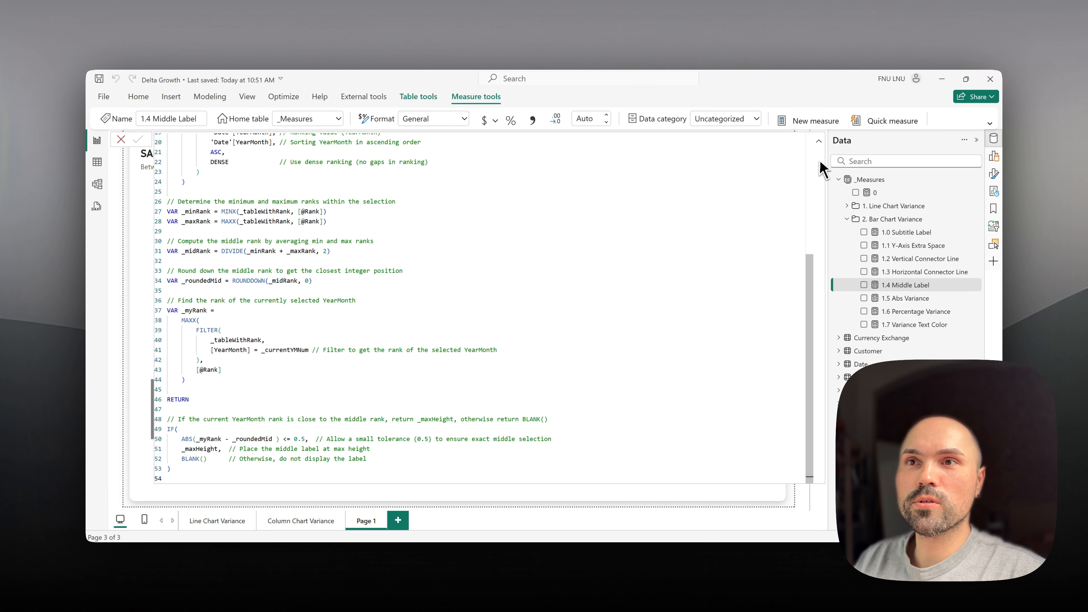
pyautogui.click(819, 142)
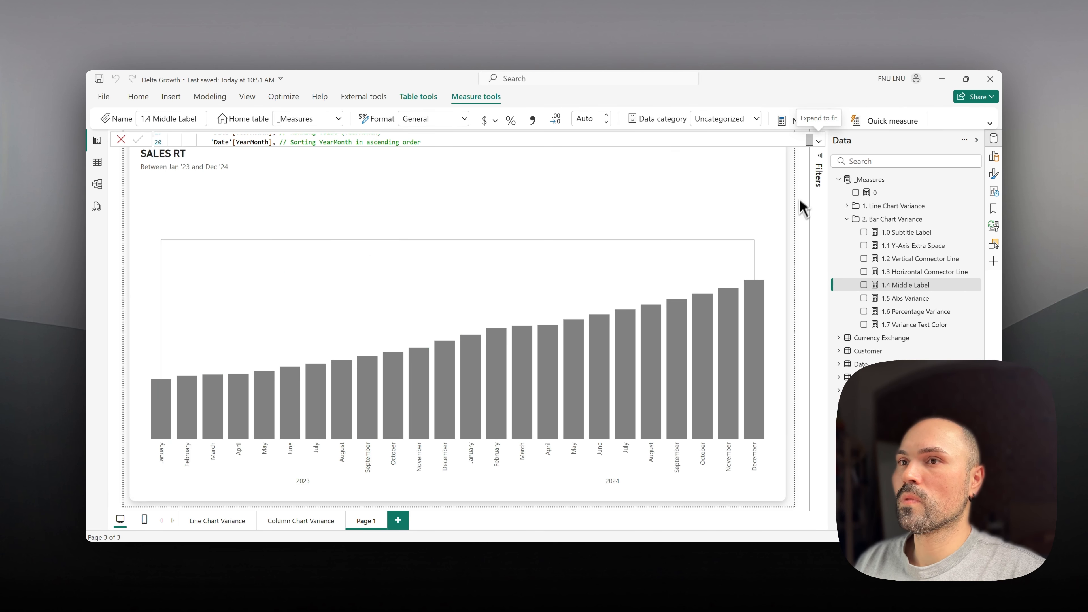
# Step: Hide the markers of the SALES RT chart's 1.4 Middle Label series
pyautogui.click(993, 157)
pyautogui.click(685, 201)
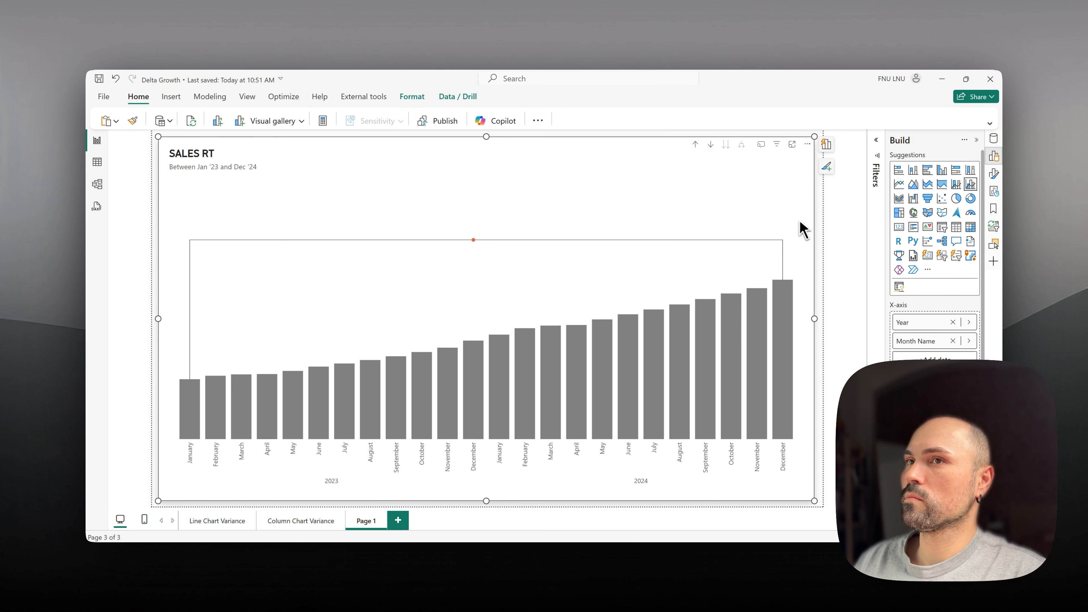
pyautogui.click(990, 174)
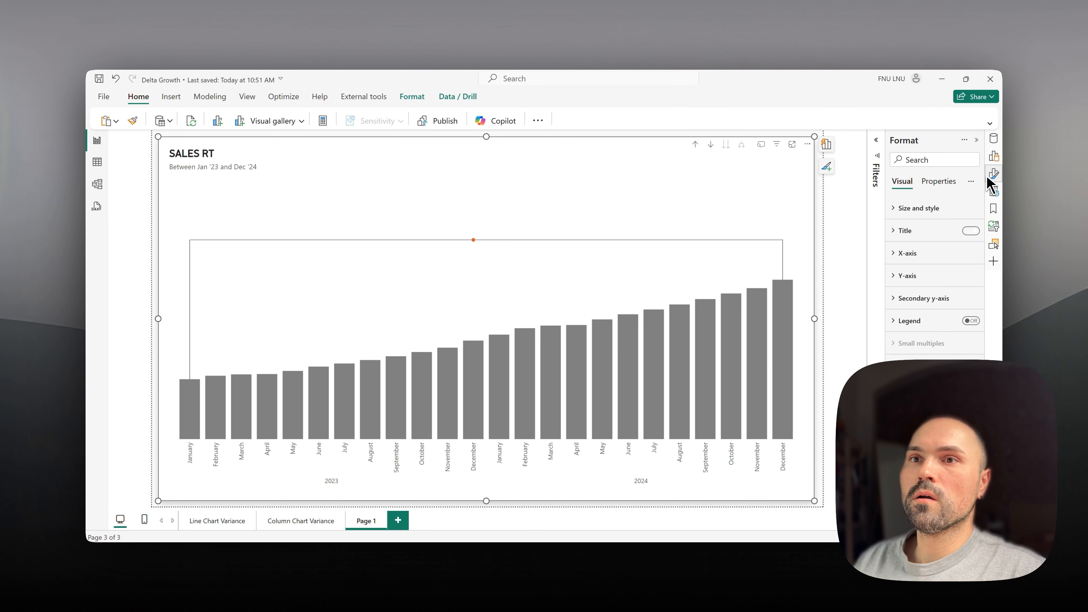
pyautogui.scroll(-1, 966, 262)
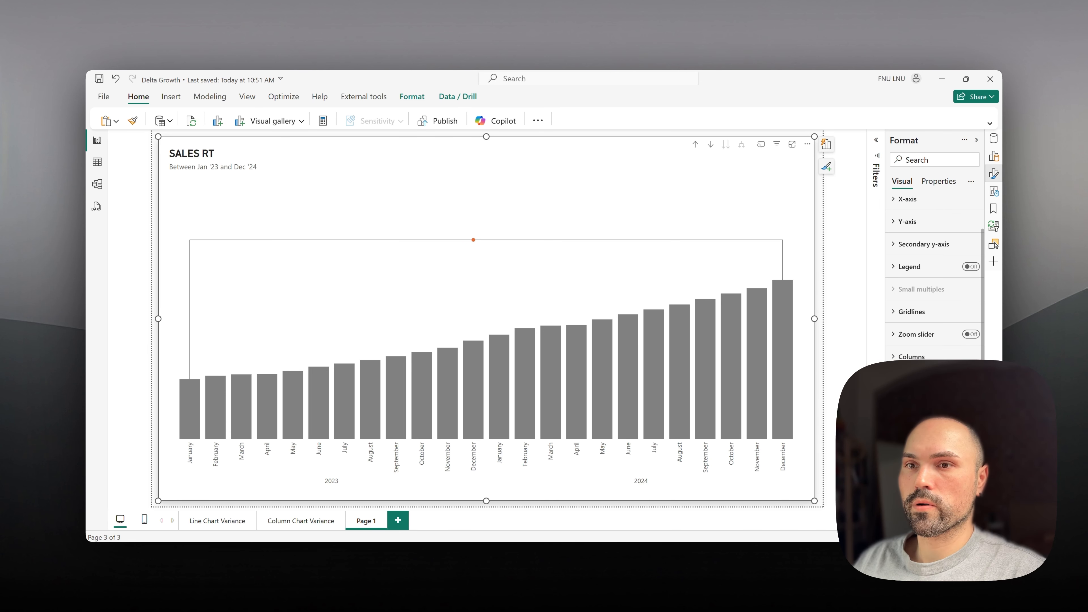
pyautogui.scroll(-4, 938, 300)
pyautogui.click(936, 304)
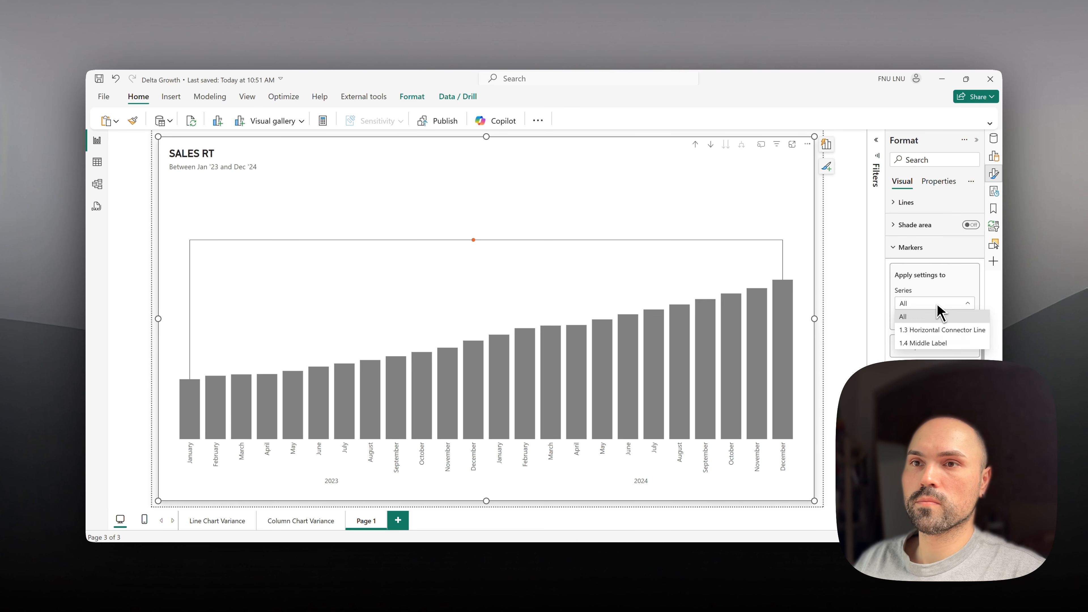
pyautogui.click(933, 345)
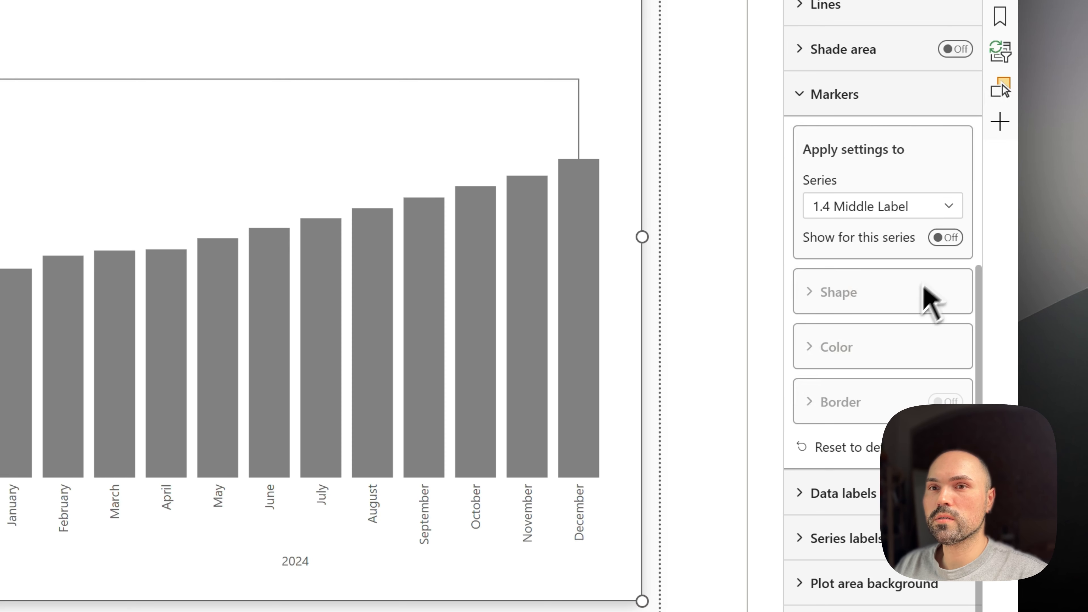
# Step: Turn off the line display for the chart's 1.4 Middle Label series
pyautogui.scroll(5, 882, 258)
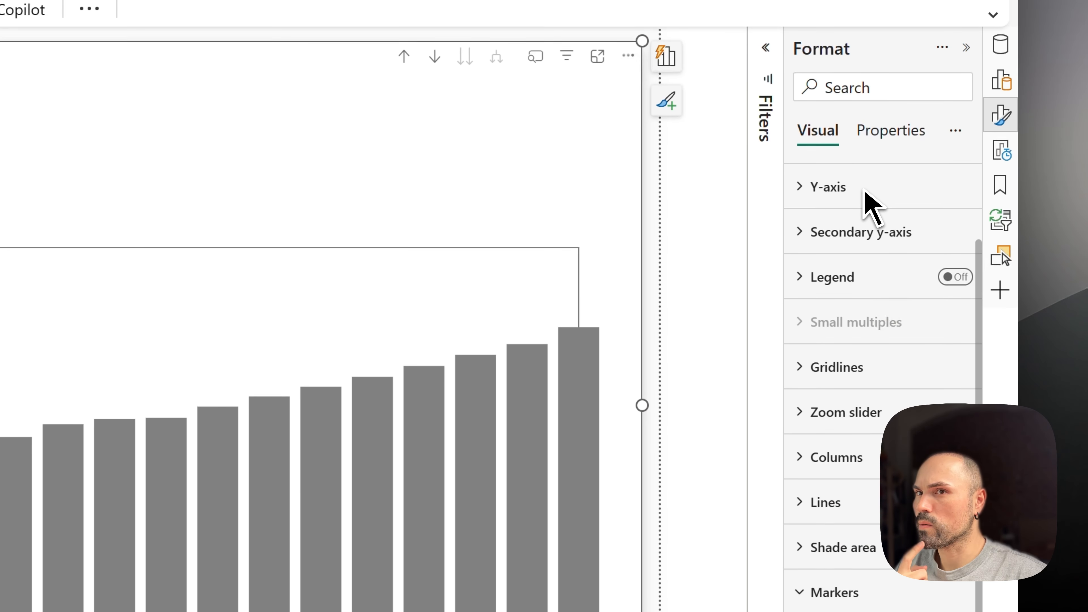
pyautogui.click(890, 510)
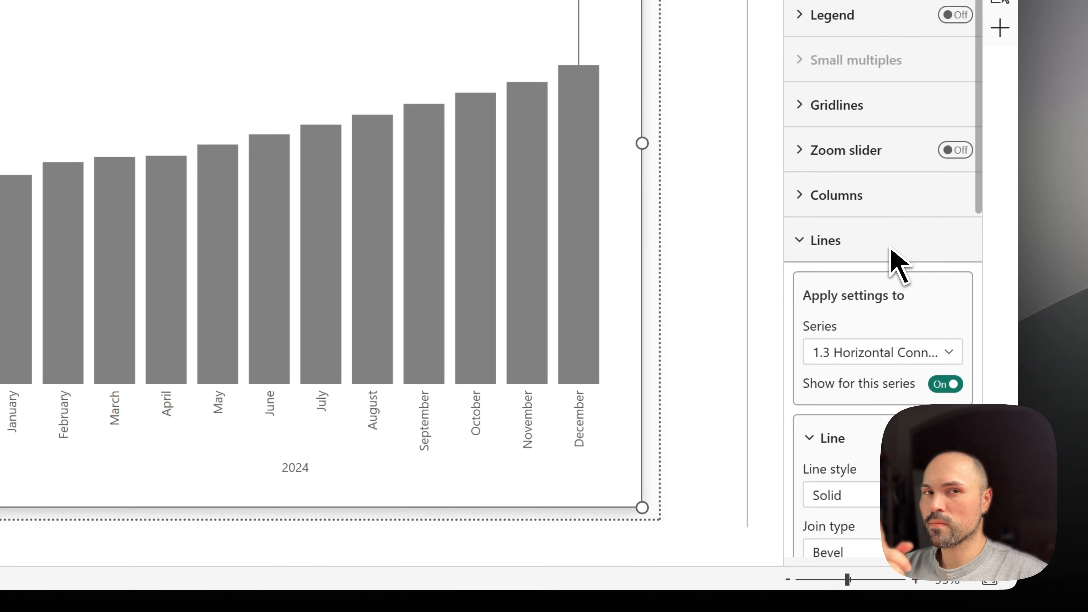
pyautogui.scroll(-2, 890, 252)
pyautogui.scroll(5, 892, 244)
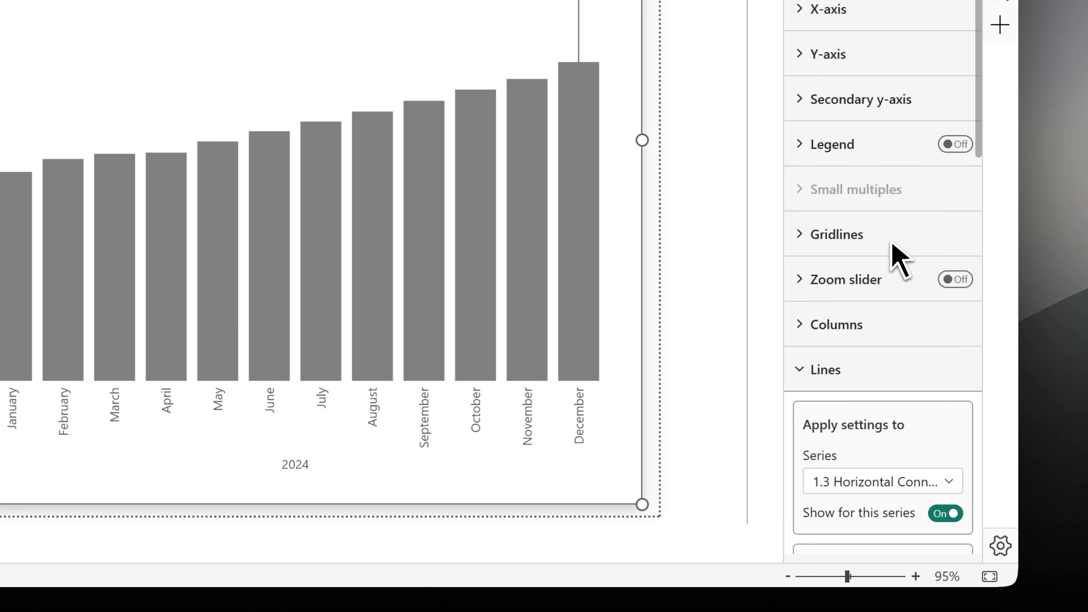
pyautogui.scroll(-2, 890, 339)
pyautogui.click(886, 372)
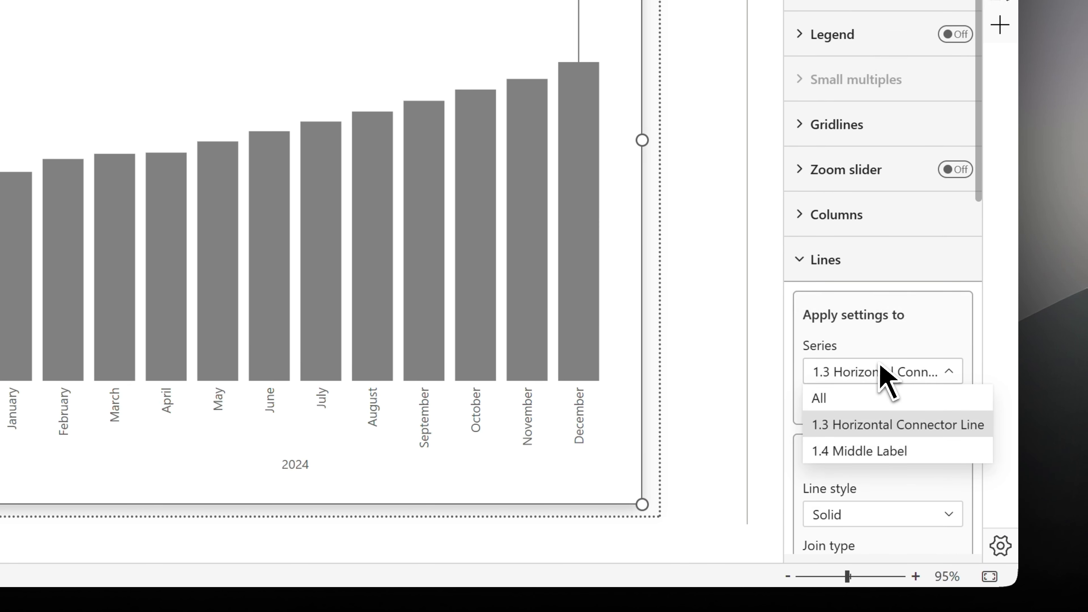
pyautogui.click(882, 450)
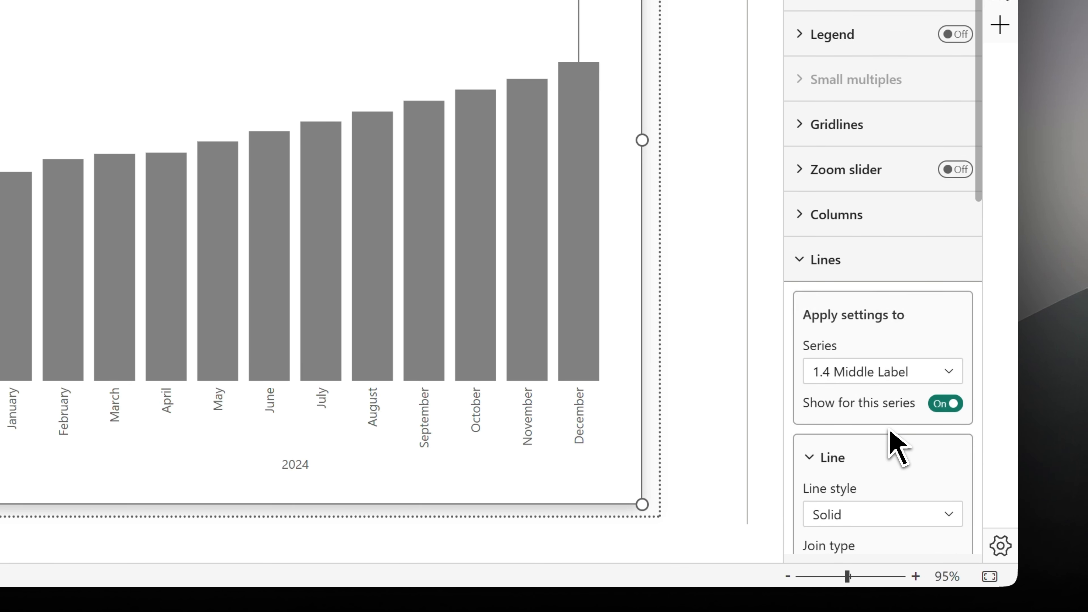
pyautogui.click(946, 405)
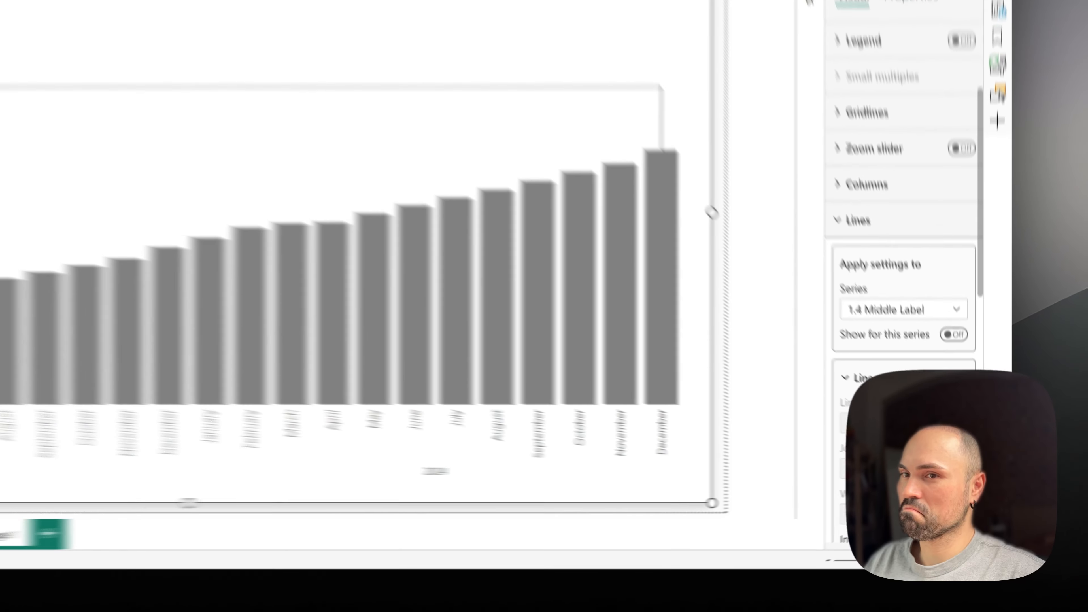
# Step: Enable data labels for the SALES RT chart and expand their settings
pyautogui.scroll(-10, 938, 388)
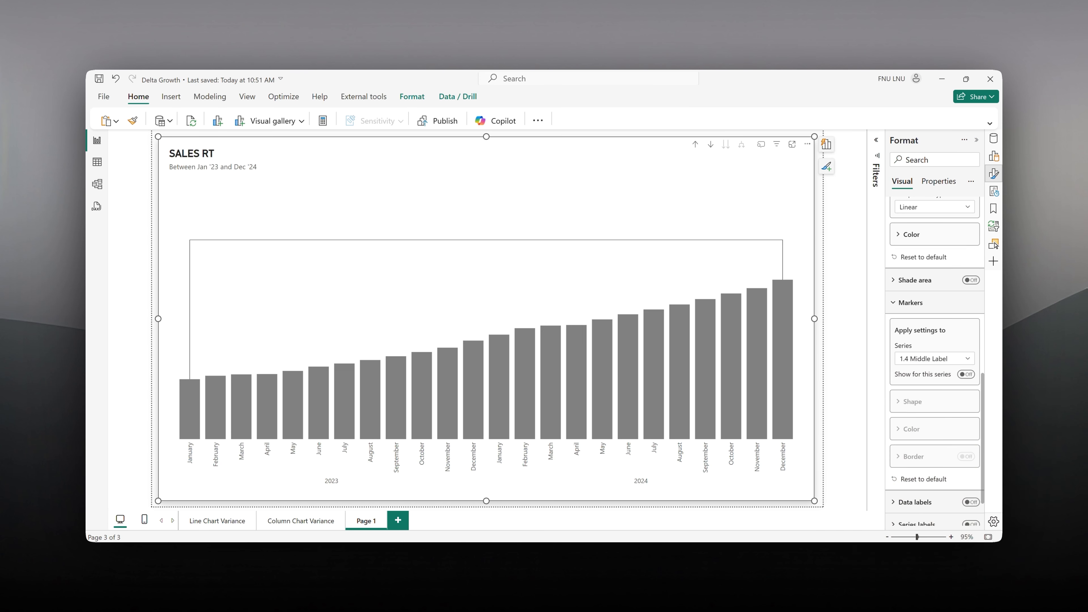
pyautogui.scroll(-2, 934, 383)
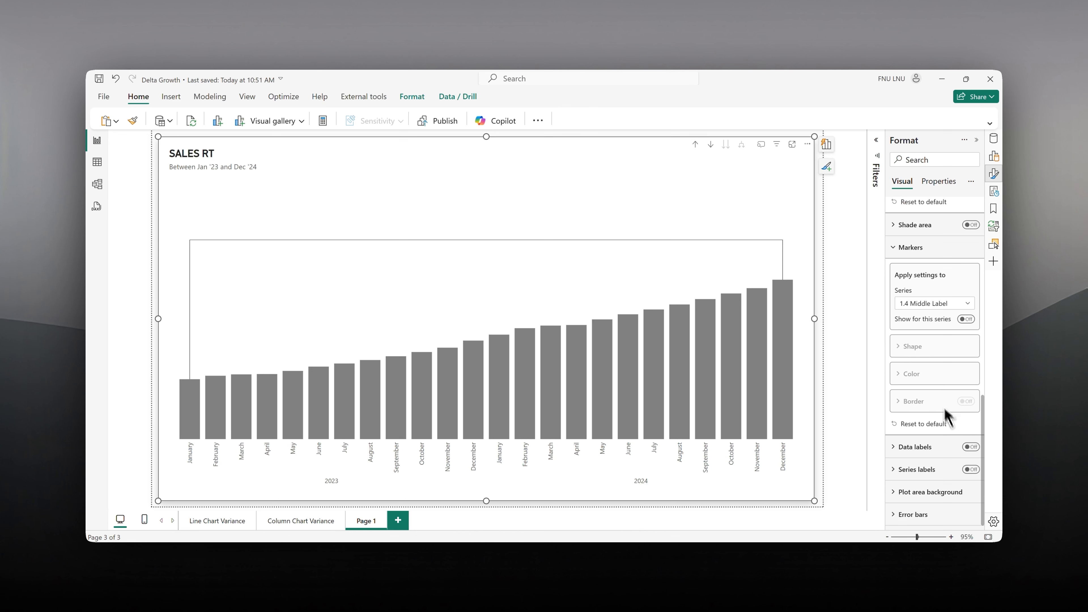
pyautogui.click(971, 447)
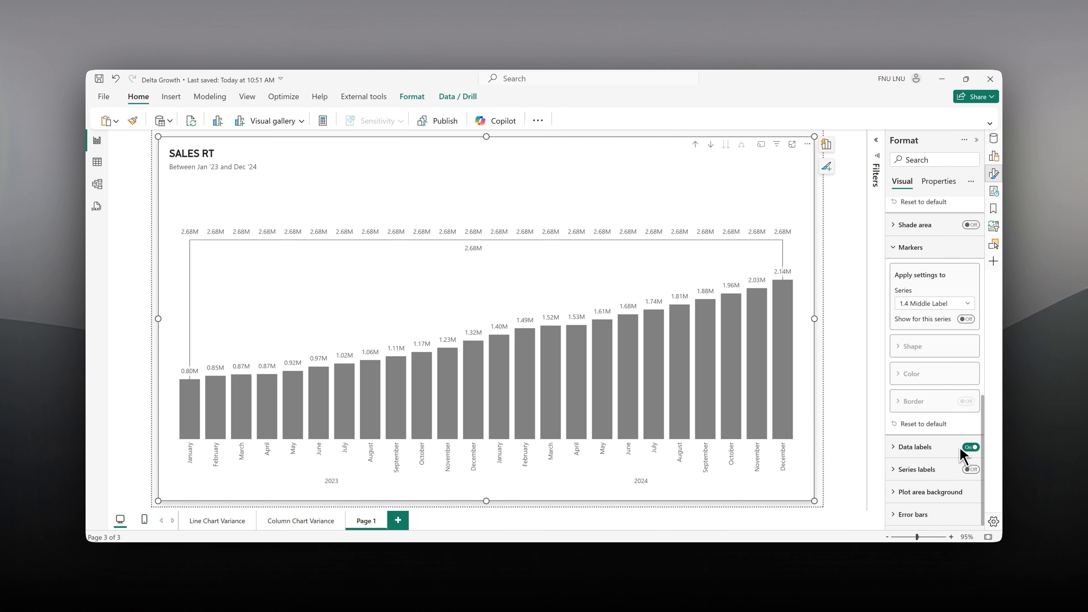
pyautogui.click(934, 449)
pyautogui.scroll(-8, 945, 437)
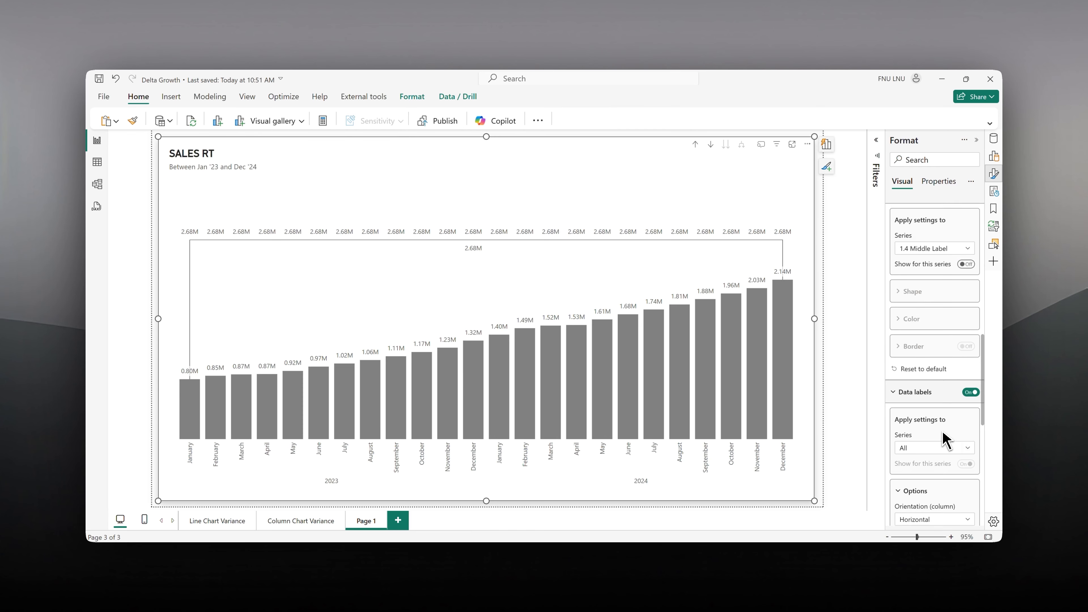
# Step: Hide the data labels of the Running Total Quantity and 1.3 Horizontal Connector Line series
pyautogui.scroll(2, 947, 422)
pyautogui.click(858, 269)
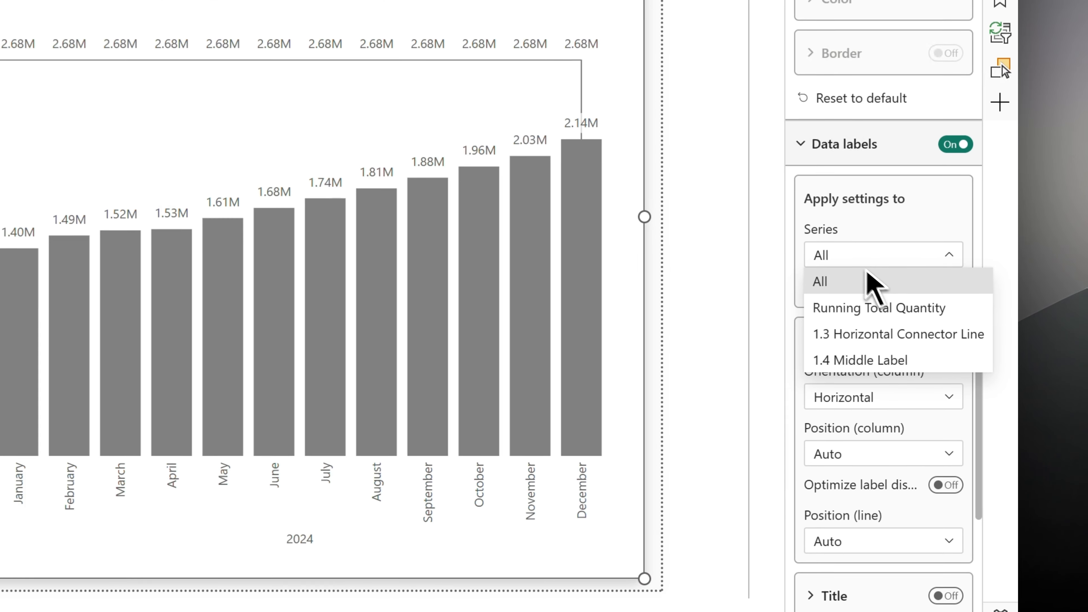
pyautogui.click(884, 316)
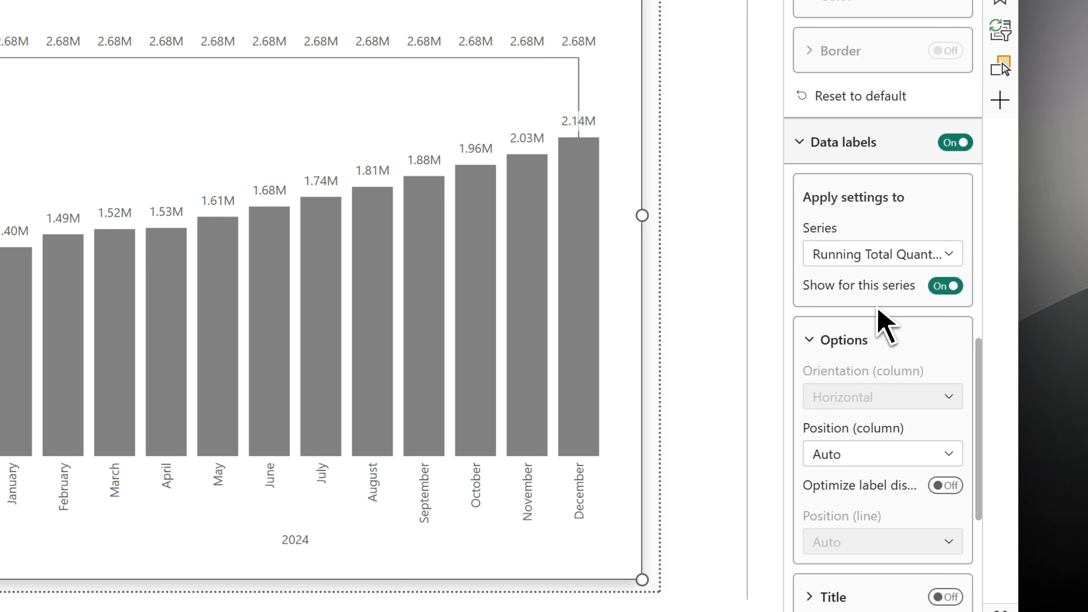
pyautogui.click(952, 284)
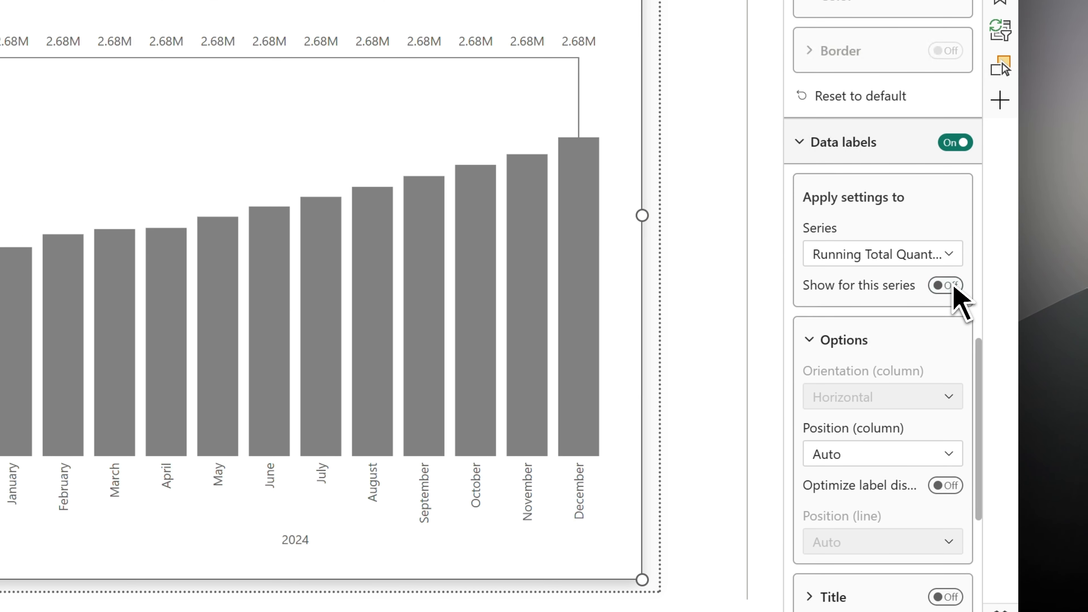
pyautogui.click(920, 255)
pyautogui.click(899, 333)
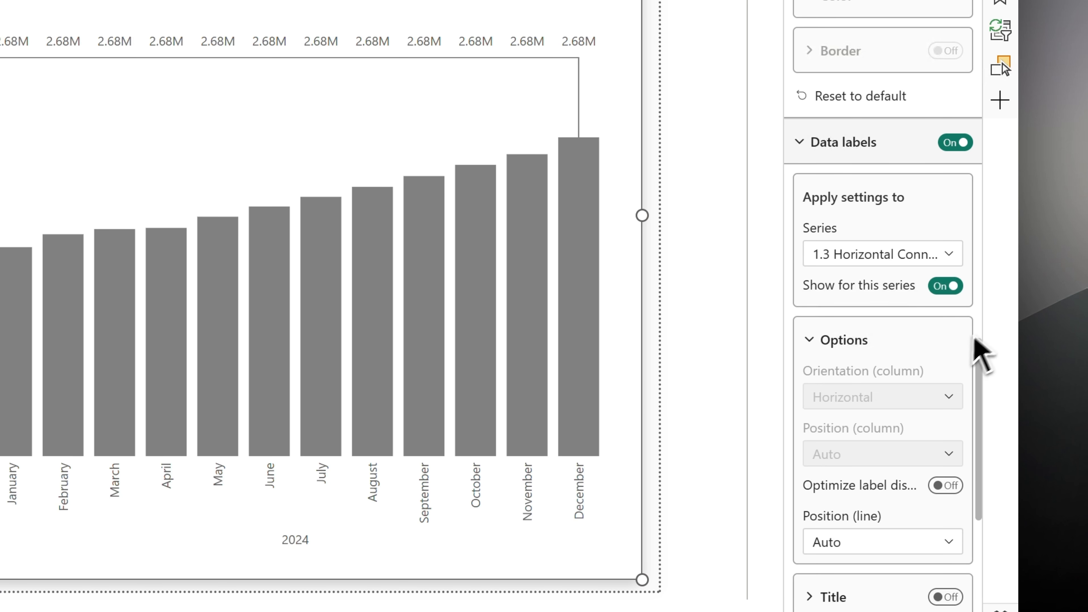
pyautogui.click(957, 291)
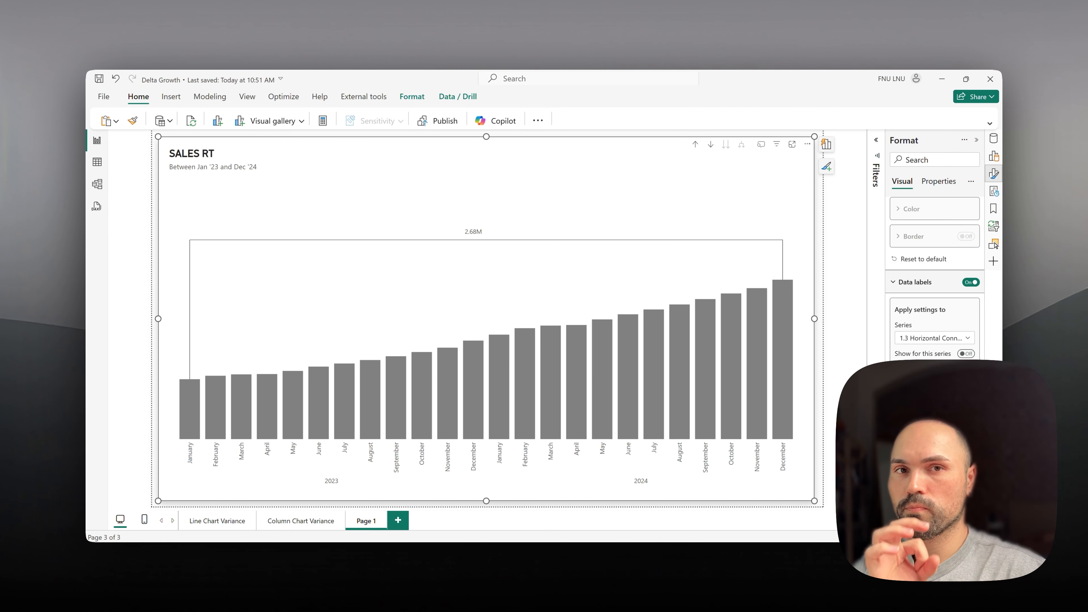
pyautogui.scroll(2, 934, 257)
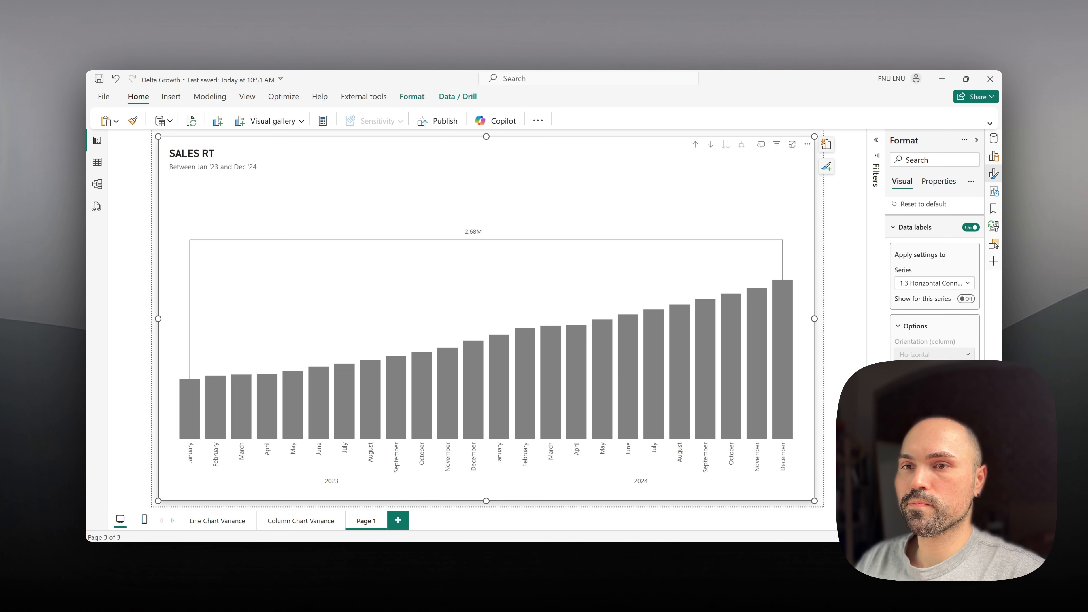
pyautogui.scroll(6, 935, 257)
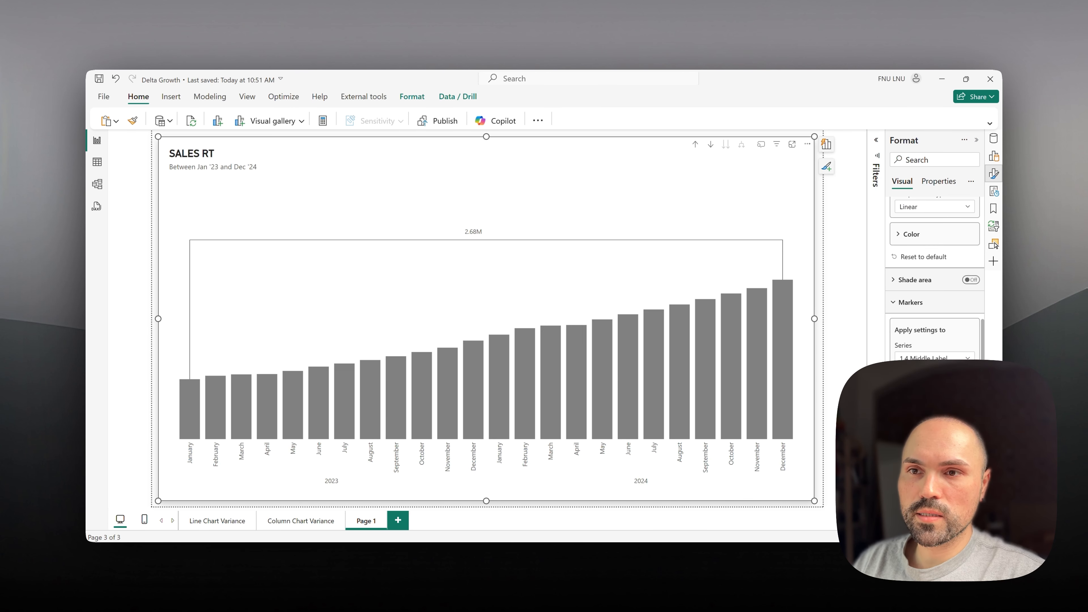
pyautogui.scroll(-4, 934, 274)
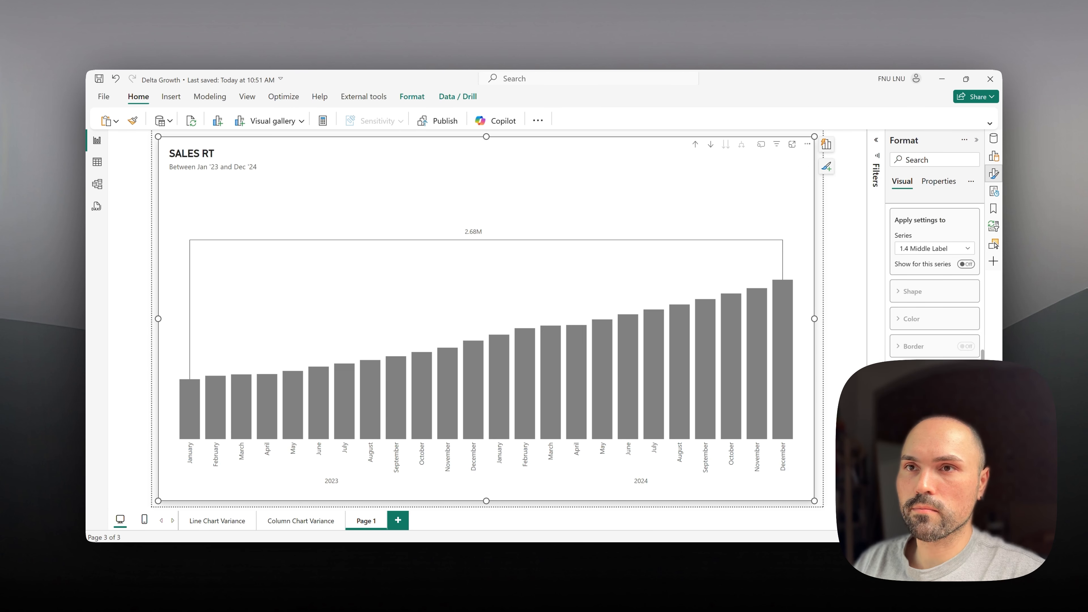
# Step: Try to set the data label background to dark grey with 99% transparency
pyautogui.scroll(-5, 933, 336)
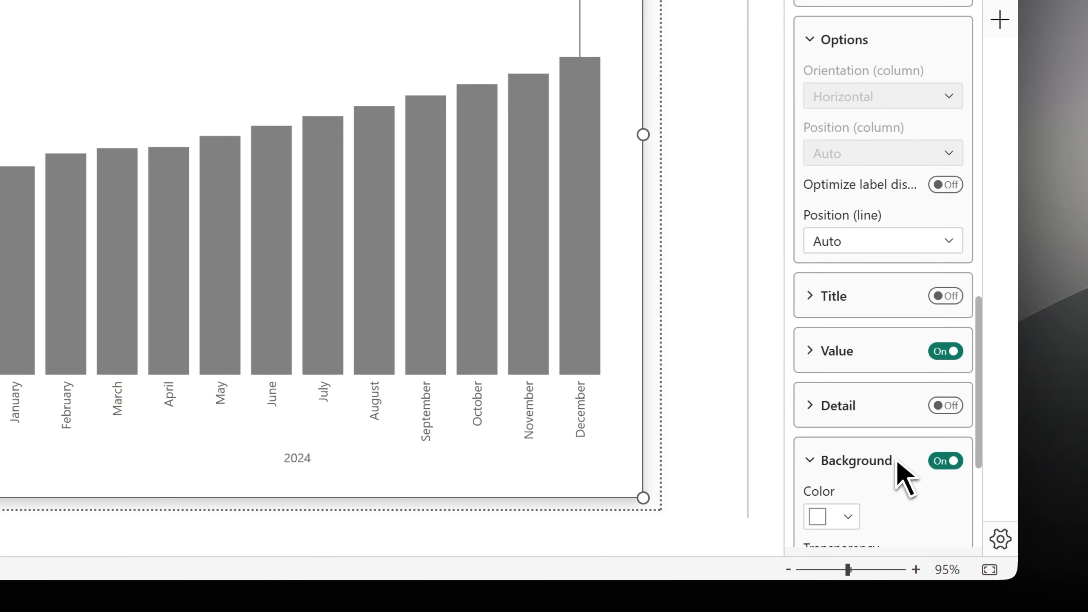
pyautogui.scroll(-4, 943, 479)
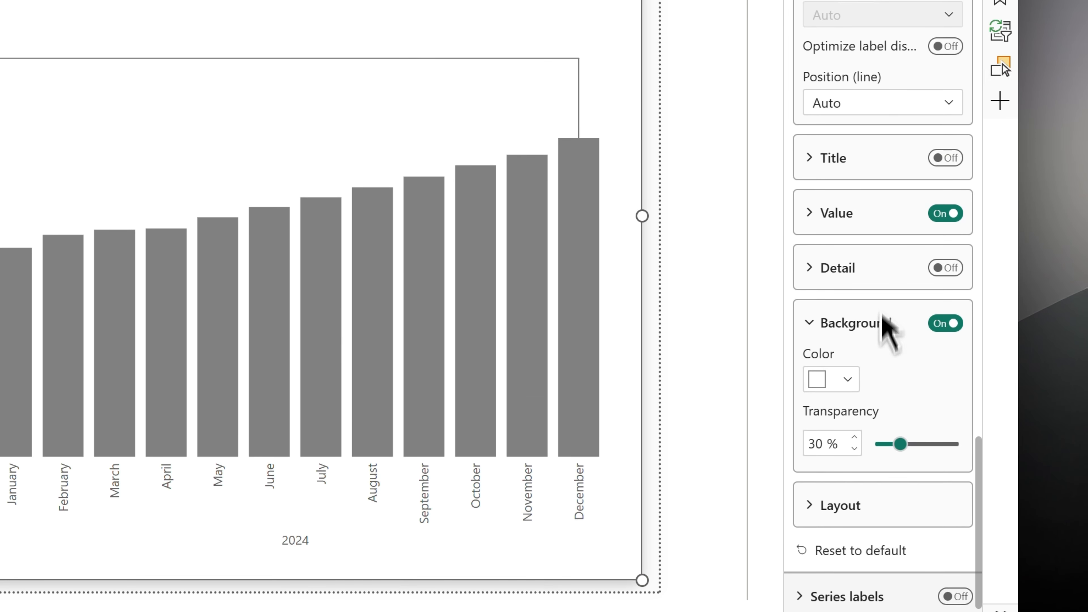
pyautogui.click(848, 380)
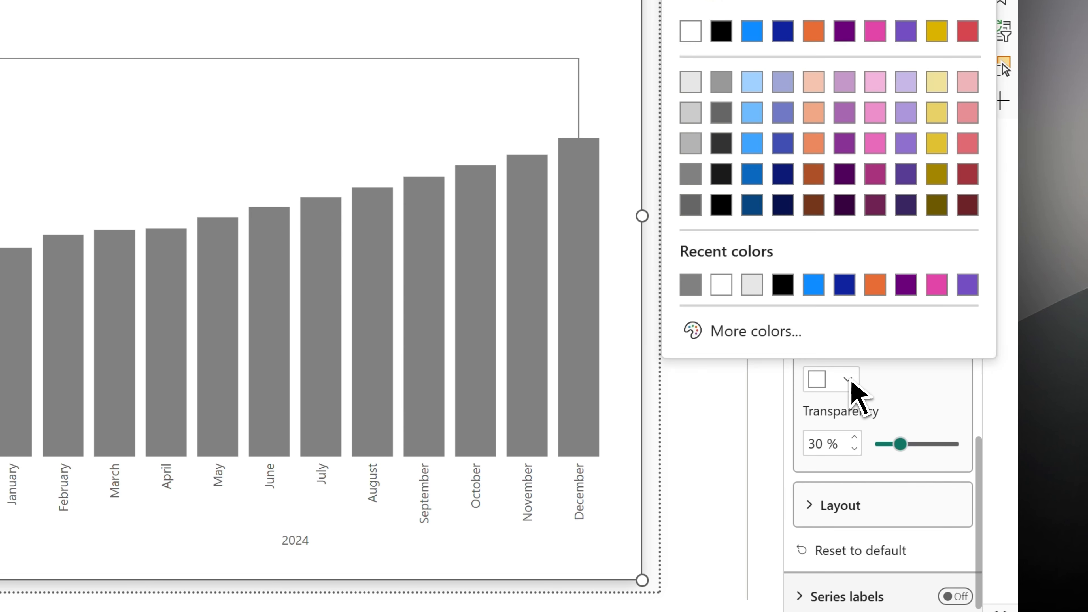
pyautogui.click(696, 205)
pyautogui.click(958, 445)
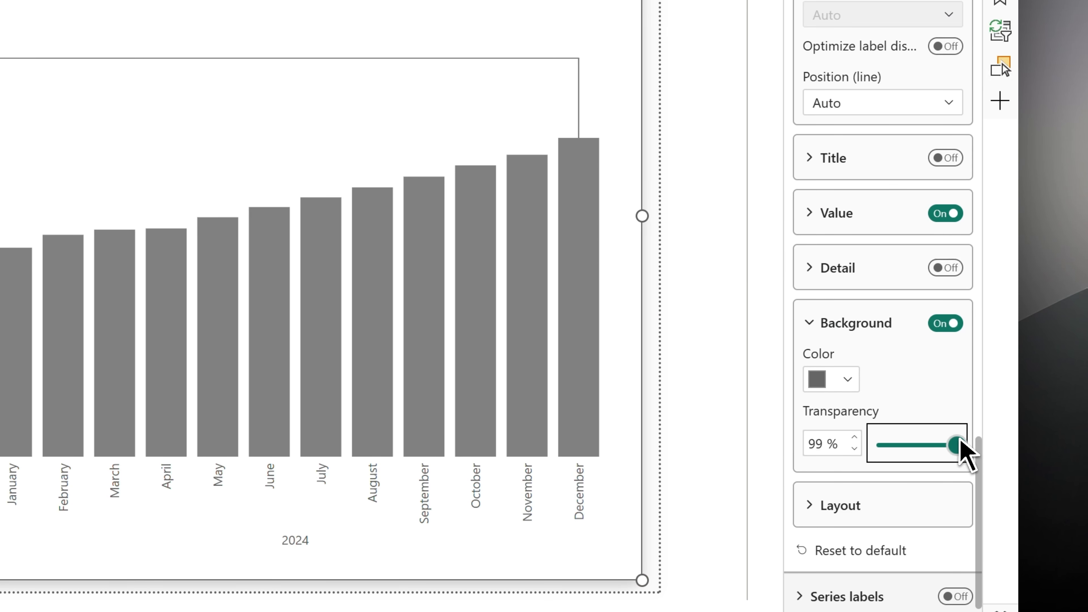
# Step: Set the data label background of the 1.4 Middle Label series to dark grey with 25% transparency
pyautogui.scroll(8, 882, 300)
pyautogui.click(882, 175)
pyautogui.click(839, 275)
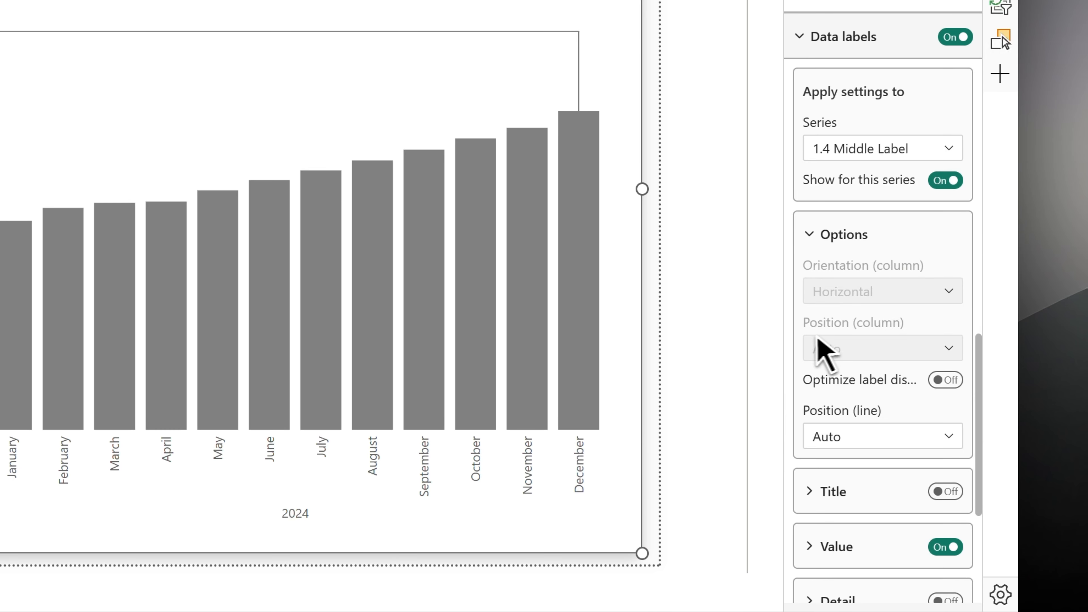
pyautogui.scroll(-5, 882, 343)
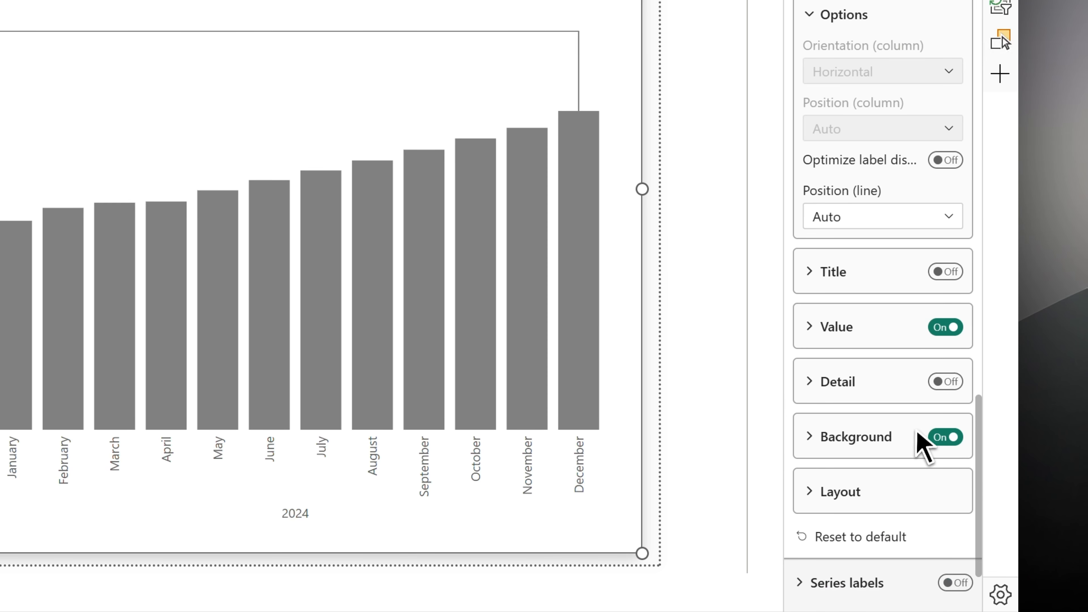
pyautogui.click(919, 438)
pyautogui.click(839, 479)
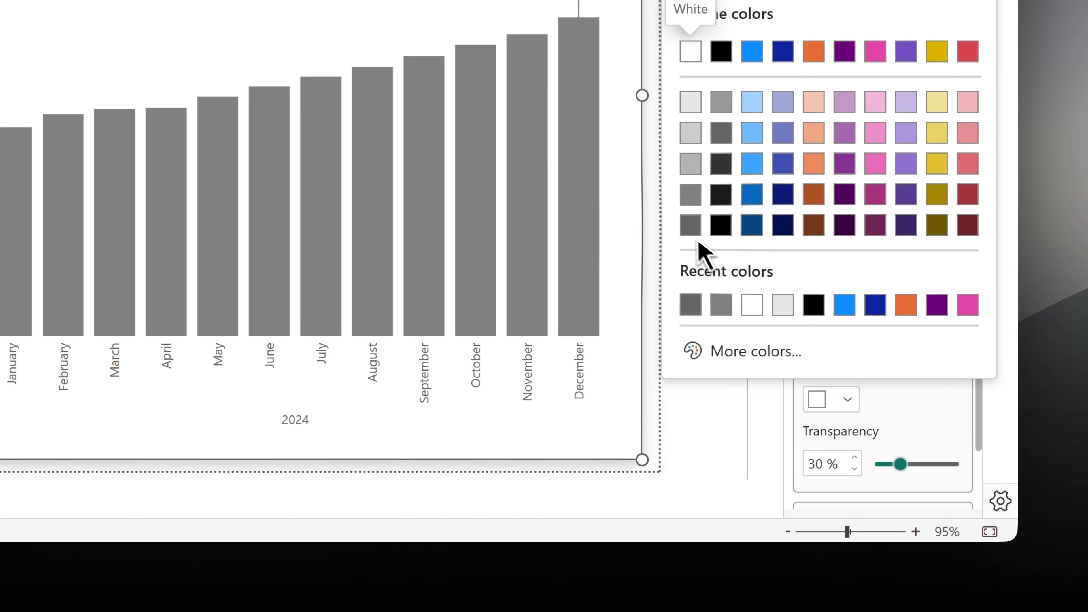
pyautogui.click(693, 224)
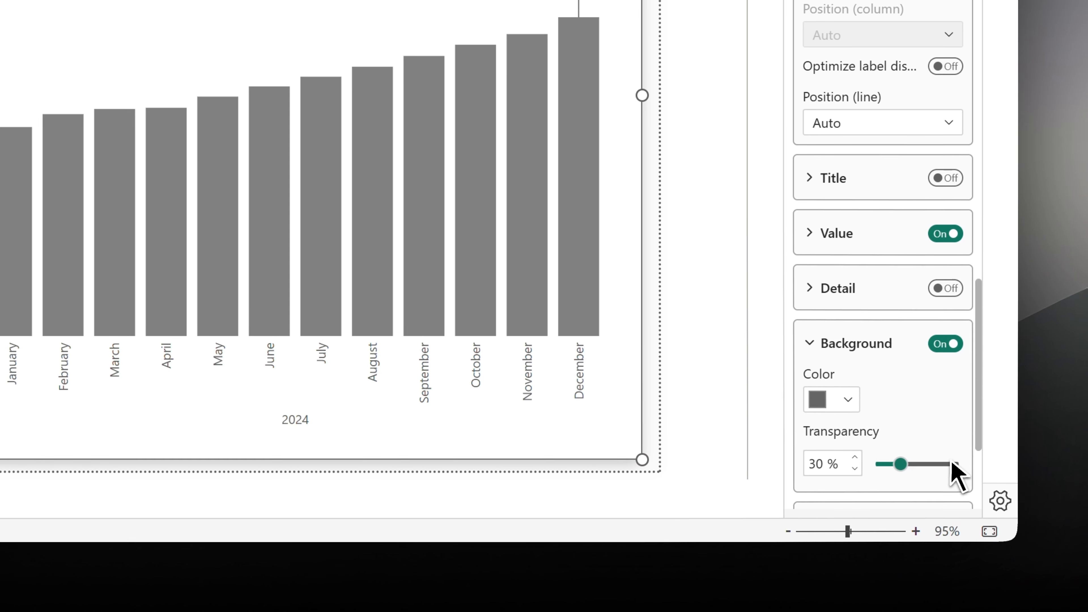
pyautogui.click(946, 470)
pyautogui.click(899, 465)
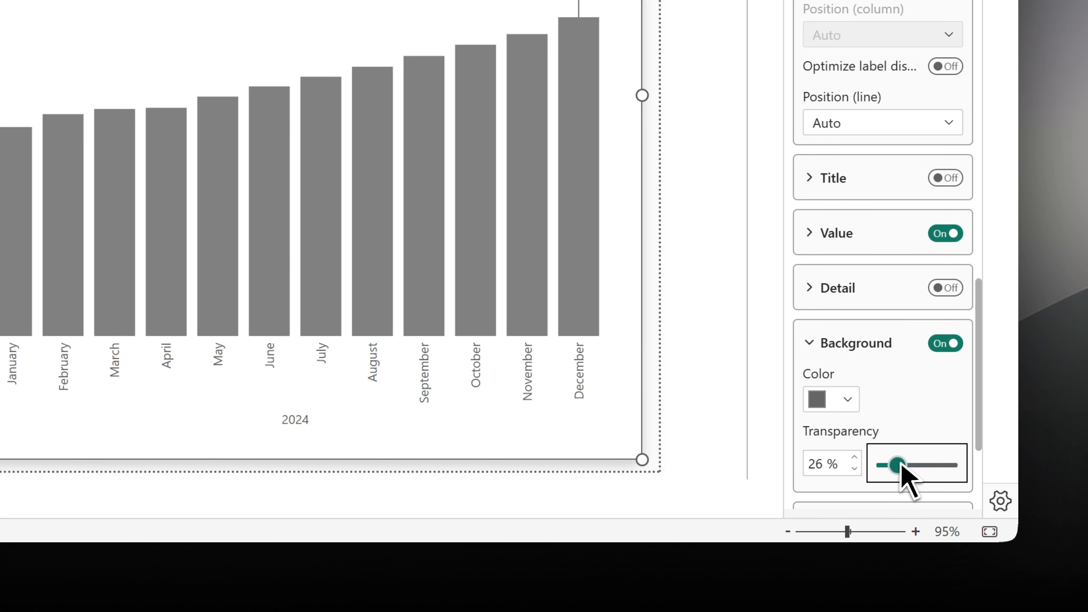
pyautogui.click(855, 468)
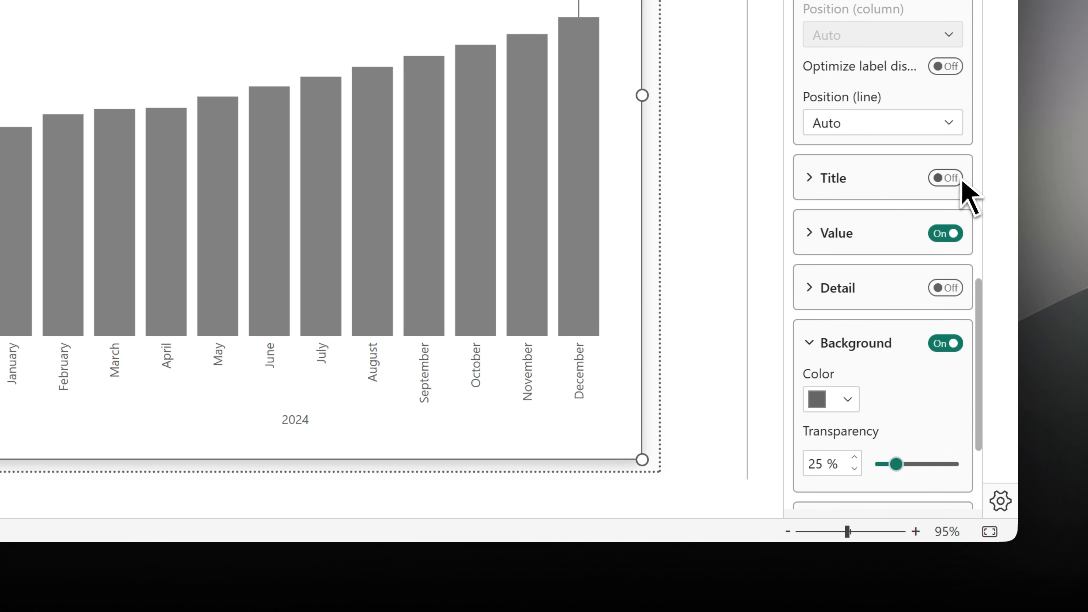
# Step: Turn on the data label title for the 1.4 Middle Label series and set its content to Custom
pyautogui.click(865, 178)
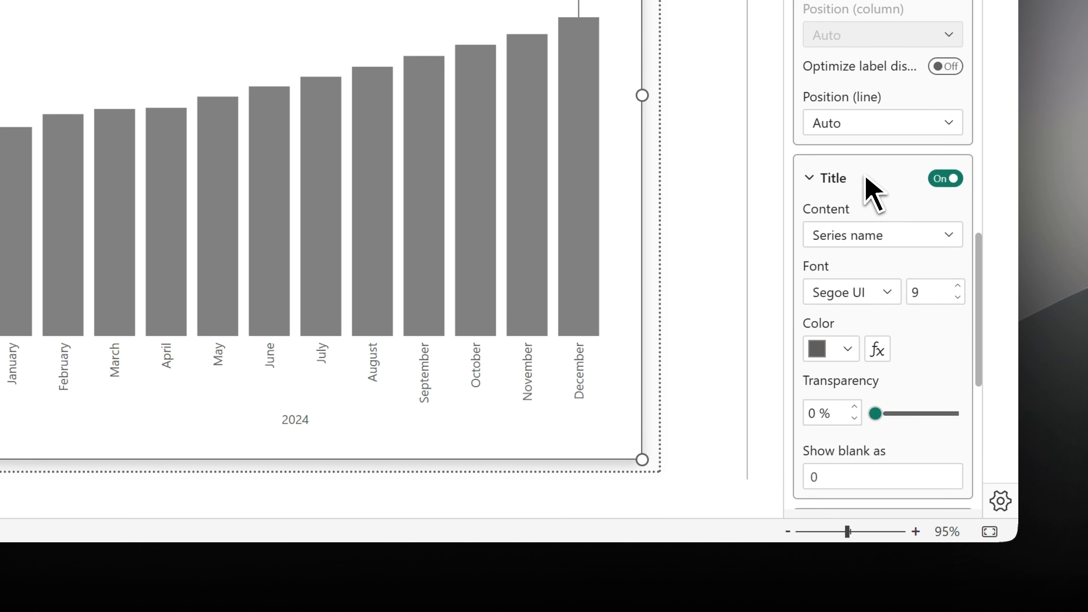
pyautogui.click(888, 233)
pyautogui.click(891, 283)
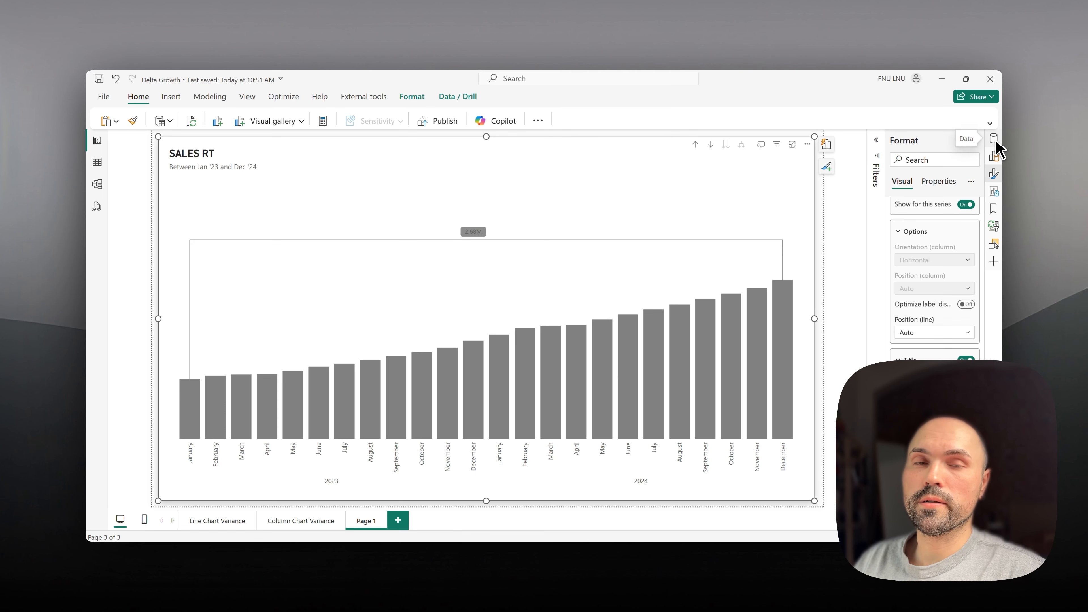
# Step: Copy the Δ field name from the line y-axis of the chart on the Column Chart Variance page
pyautogui.click(994, 139)
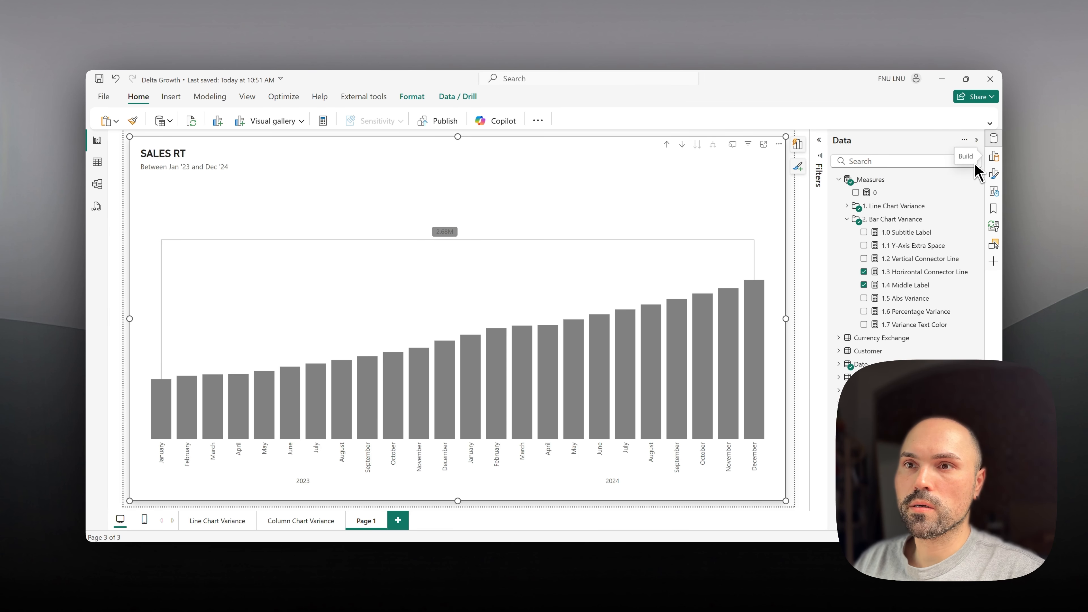
pyautogui.click(319, 521)
pyautogui.click(585, 156)
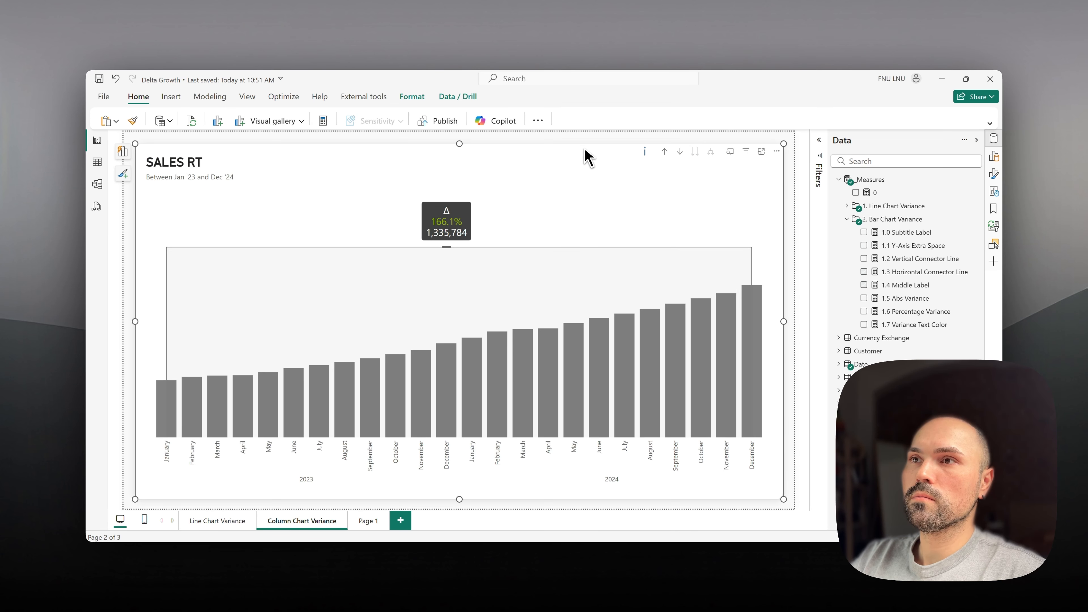
pyautogui.click(994, 174)
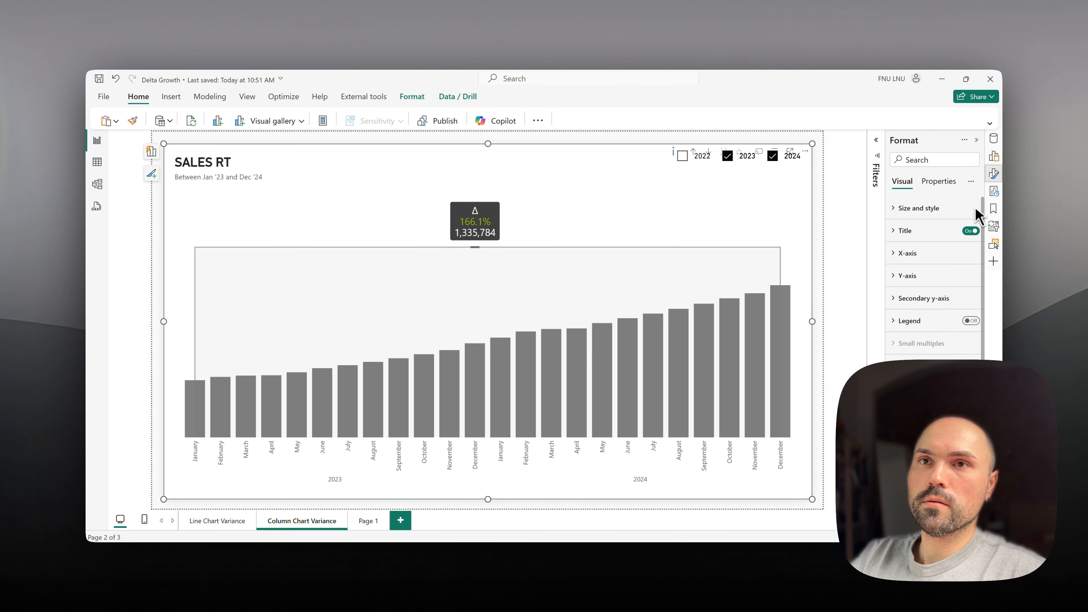
pyautogui.click(993, 156)
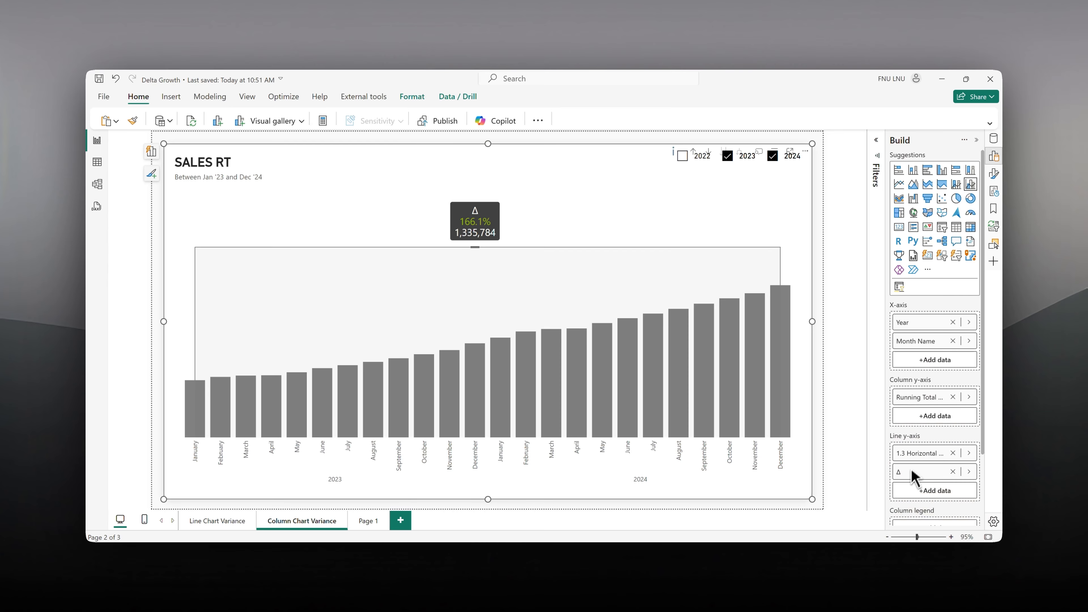
pyautogui.doubleClick(911, 473)
pyautogui.hotkey('ctrl', 'a')
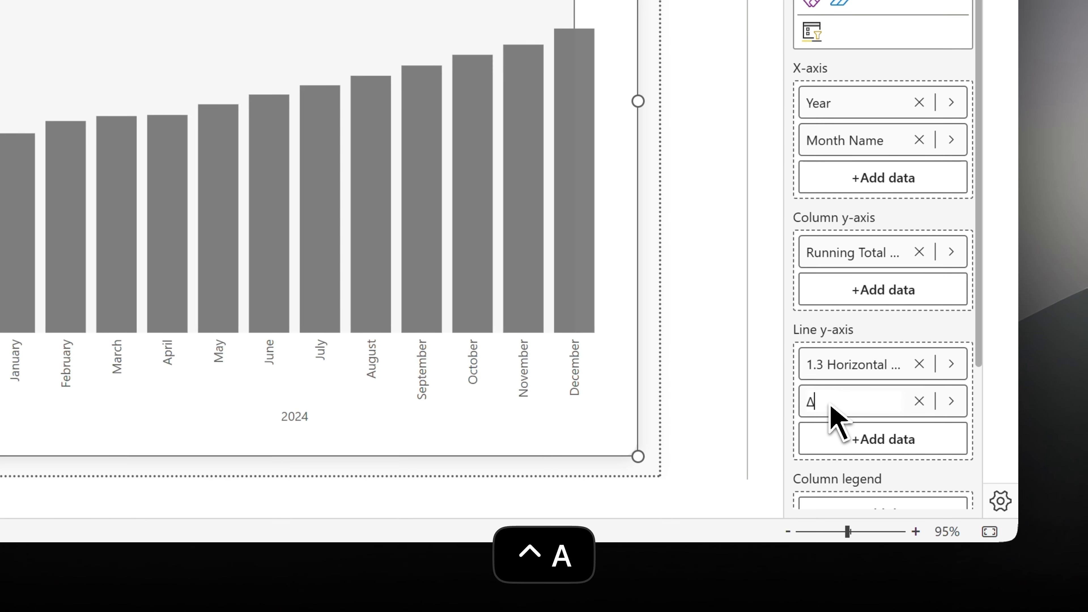
pyautogui.hotkey('ctrl', 'c')
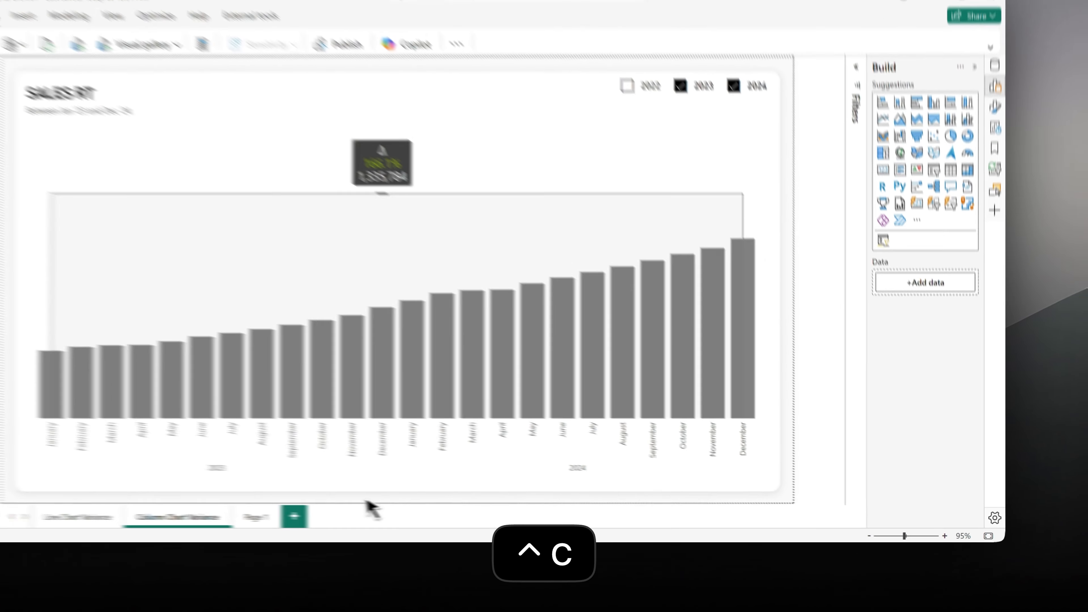
# Step: Rename the 1.4 Middle Label field on the line y-axis of Page 1's SALES RT chart to Δ
pyautogui.click(256, 516)
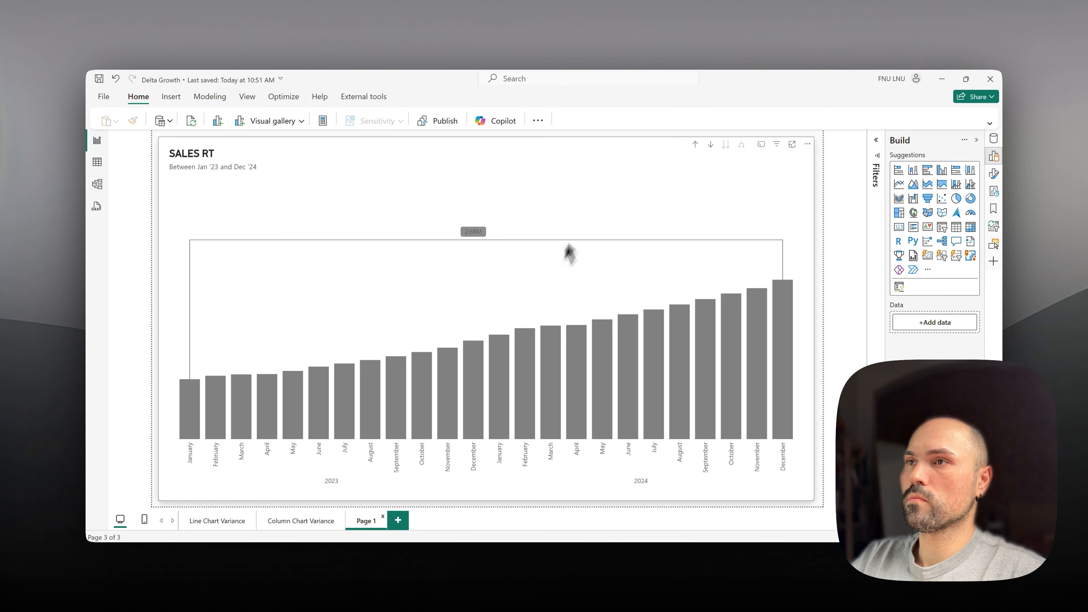
pyautogui.click(567, 245)
pyautogui.doubleClick(926, 471)
pyautogui.hotkey('ctrl', 'v')
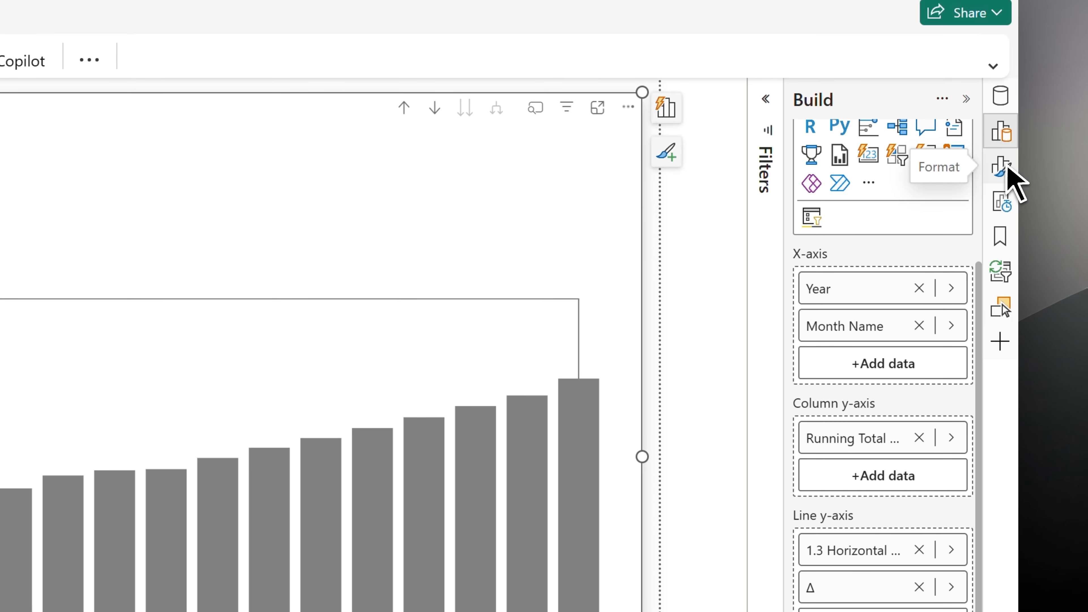
# Step: Set the data label title content of the Δ series to Series name
pyautogui.click(1004, 168)
pyautogui.click(902, 447)
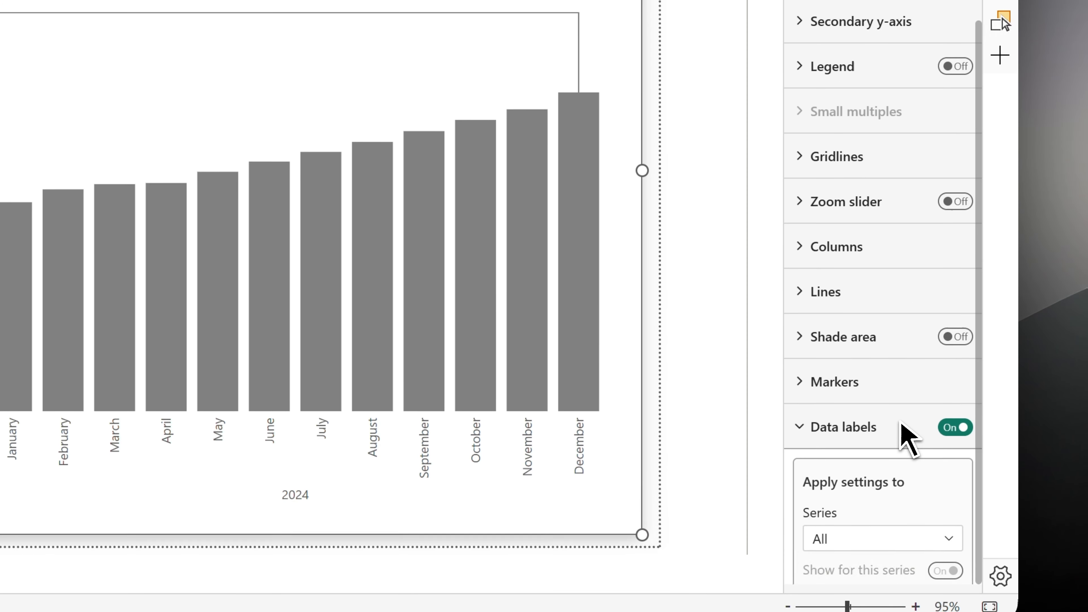
pyautogui.scroll(-6, 904, 377)
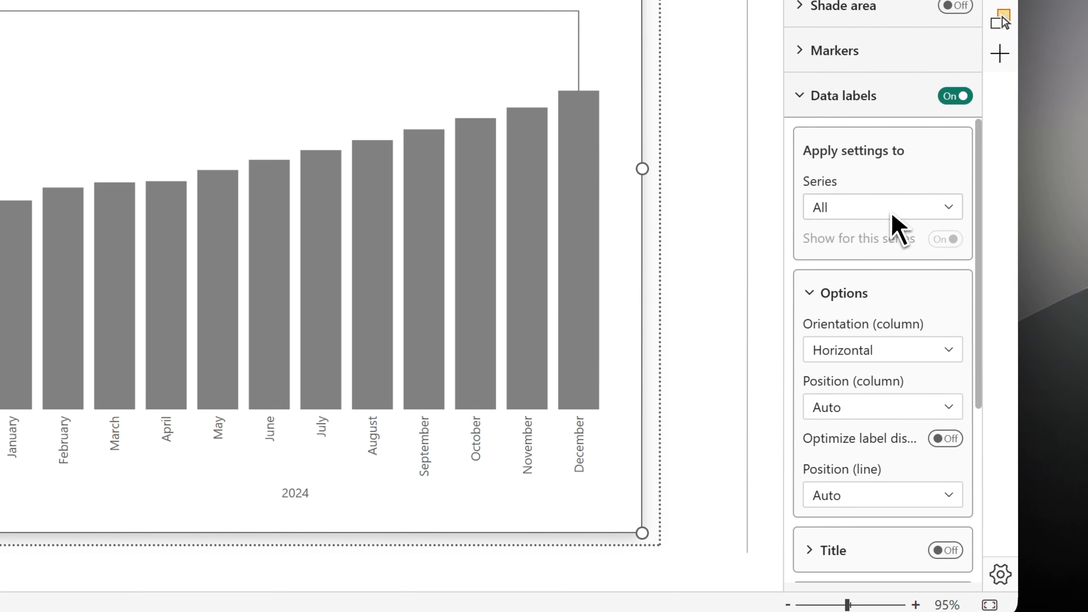
pyautogui.click(893, 208)
pyautogui.click(890, 311)
pyautogui.scroll(-8, 881, 296)
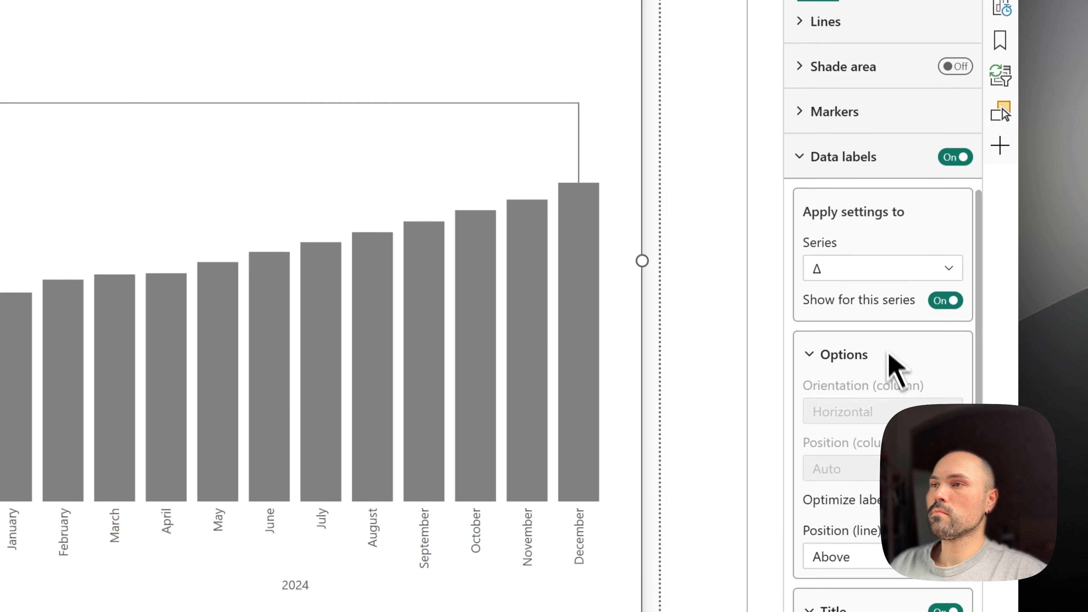
pyautogui.scroll(-3, 891, 364)
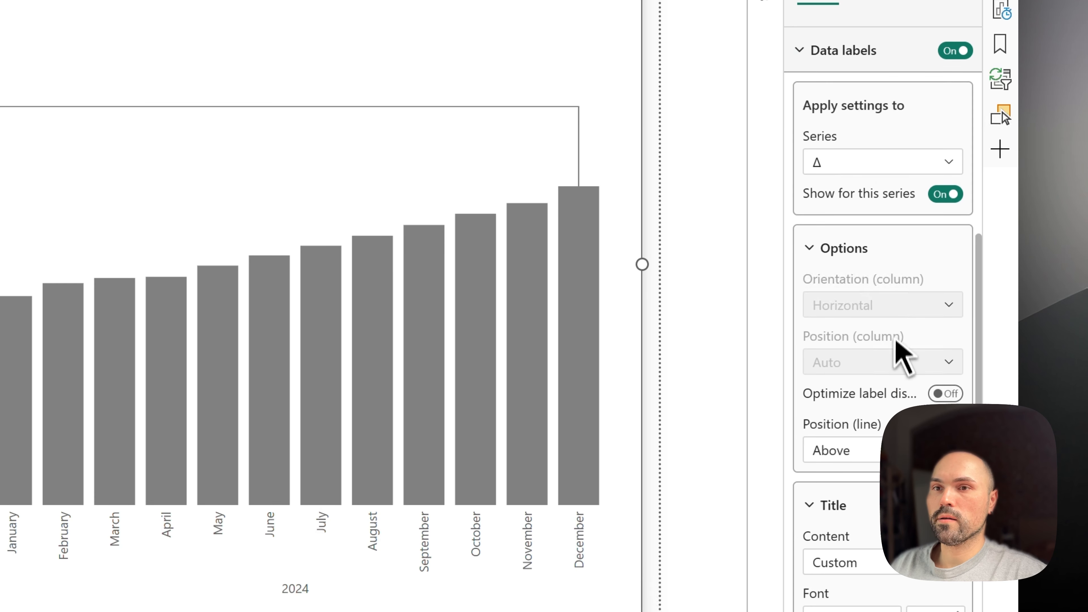
pyautogui.scroll(-5, 896, 313)
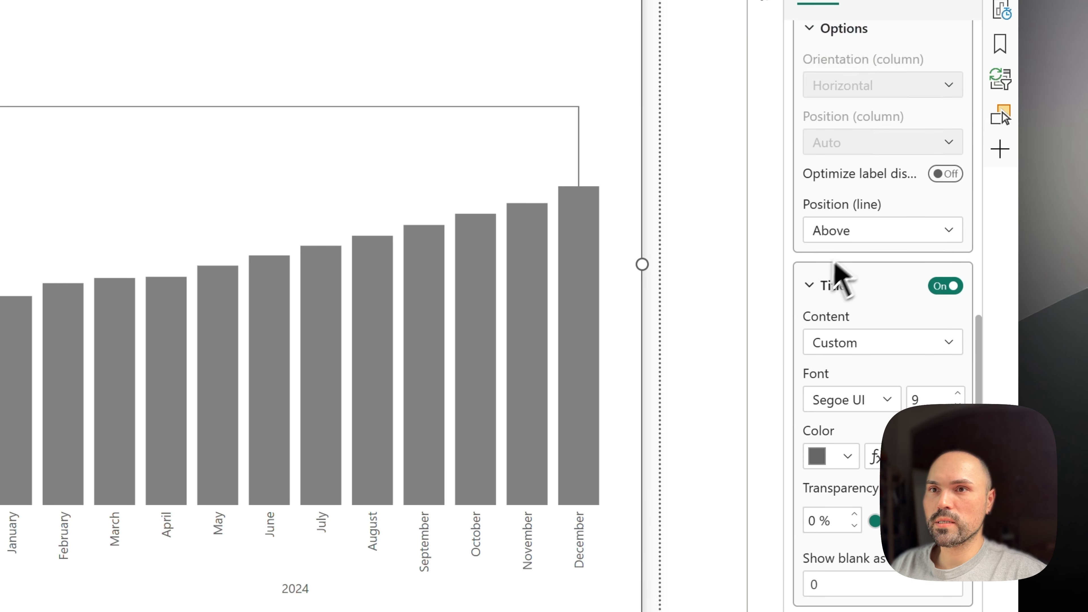
pyautogui.click(865, 346)
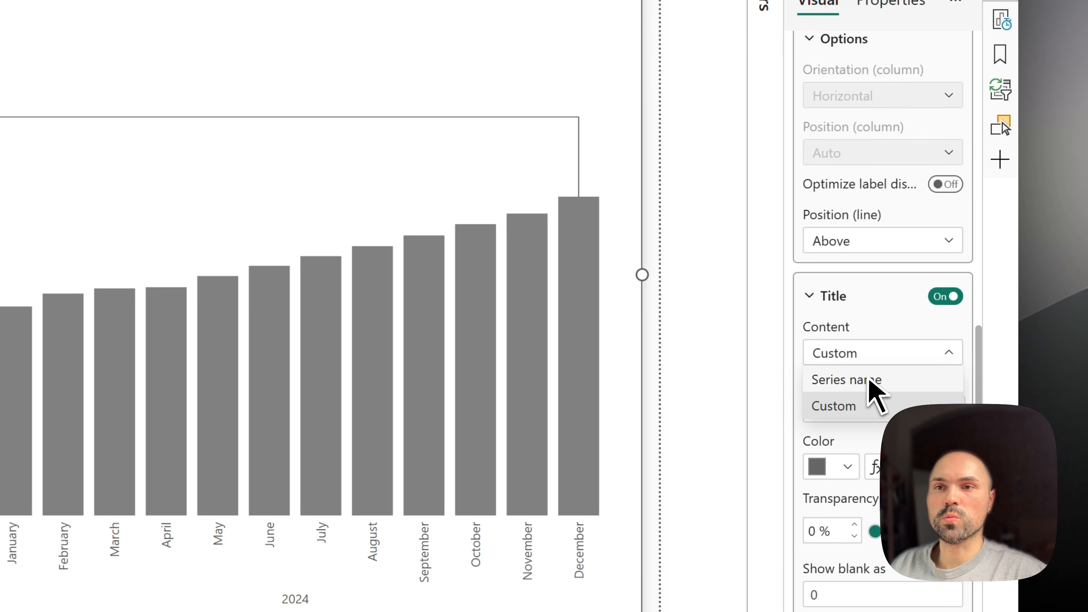
pyautogui.click(873, 372)
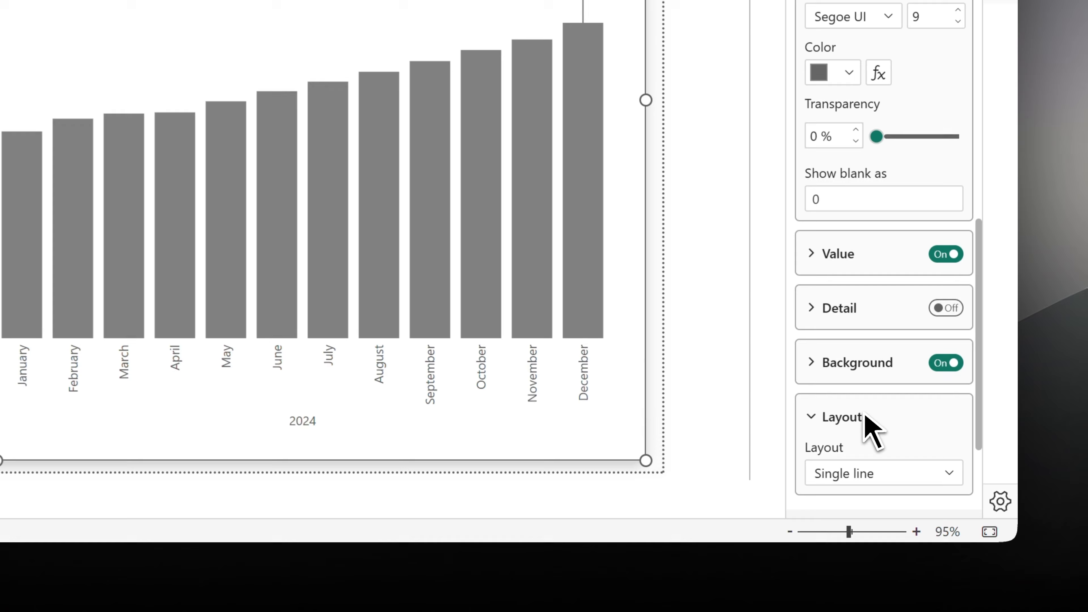
# Step: Change the data label layout of the Δ series to Multi-line
pyautogui.scroll(-3, 869, 430)
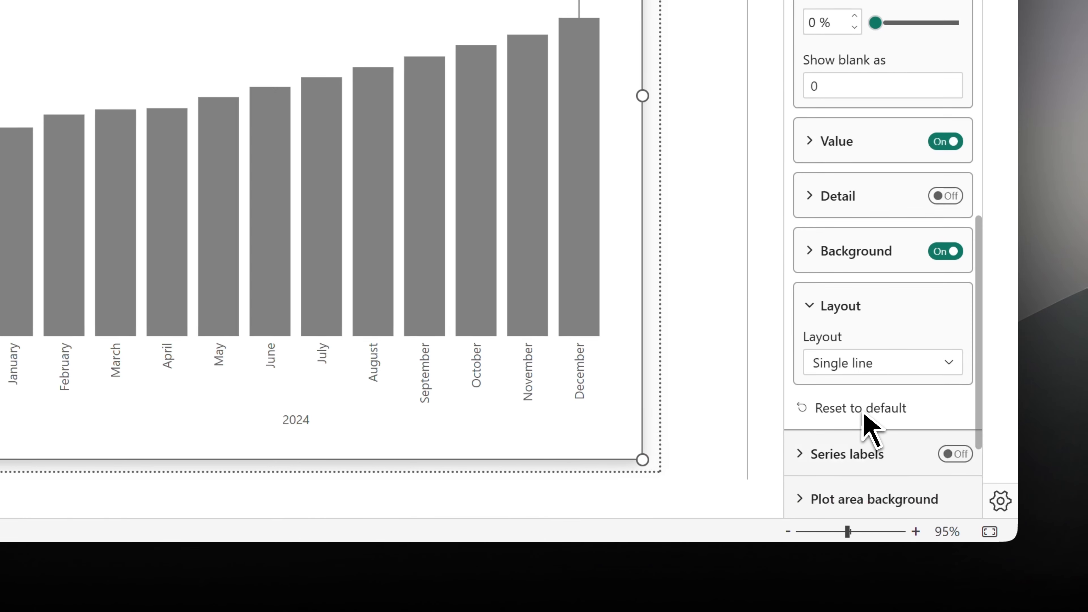
pyautogui.click(868, 355)
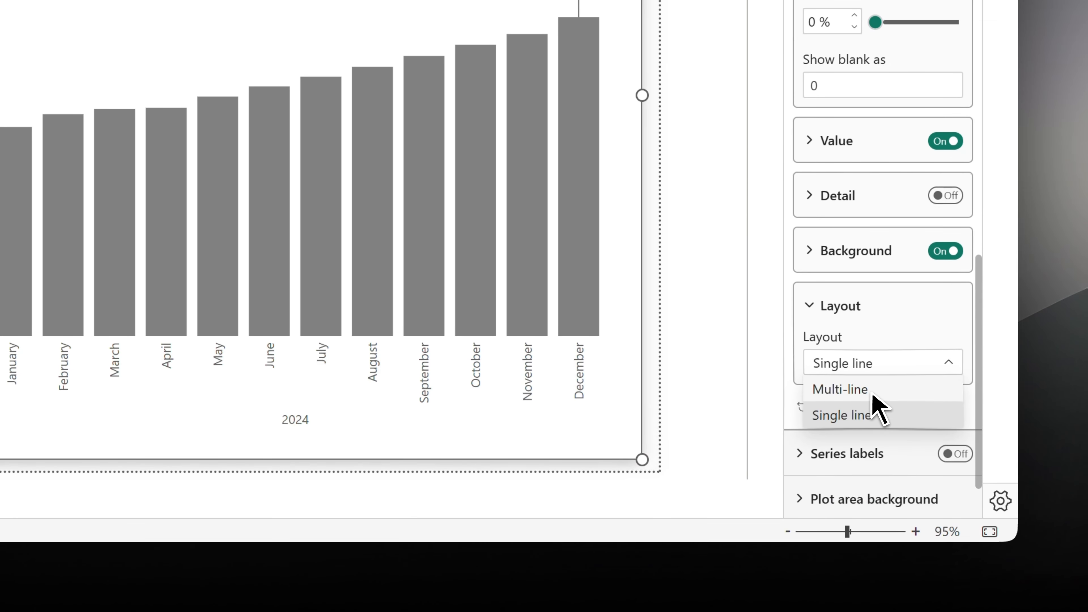
pyautogui.click(875, 410)
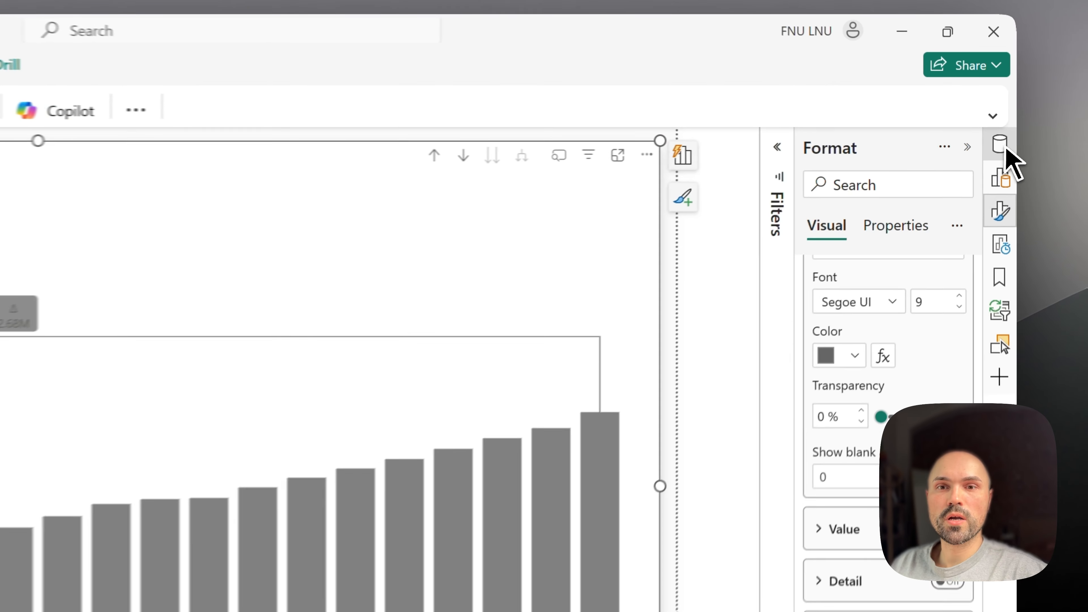
# Step: Open the 1.5 Abs Variance measure's formula and examine how the _maxYM and _minYM variables are calculated
pyautogui.click(993, 139)
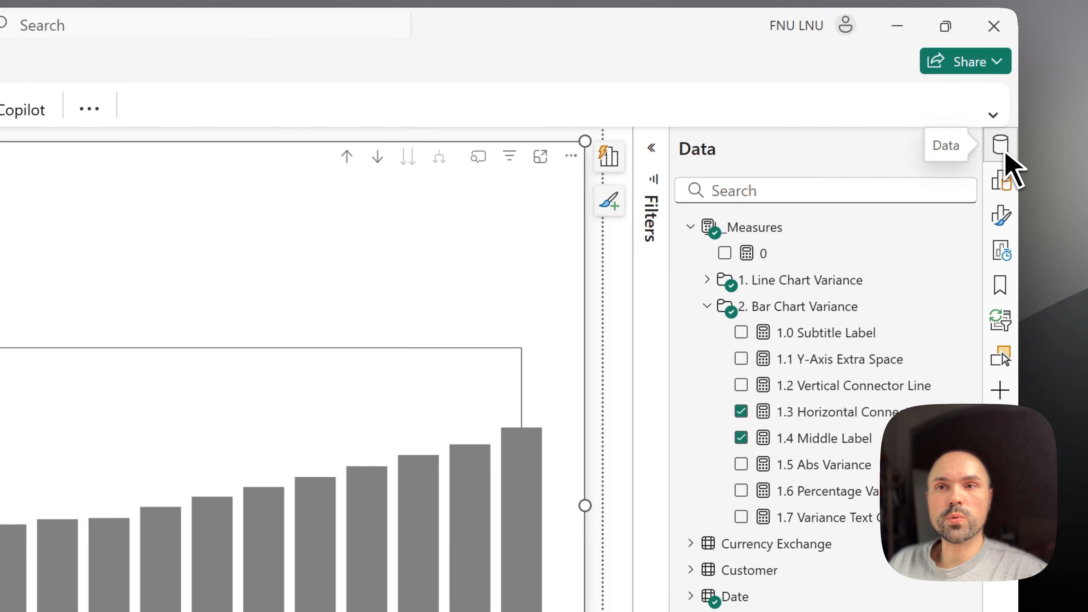
pyautogui.click(873, 467)
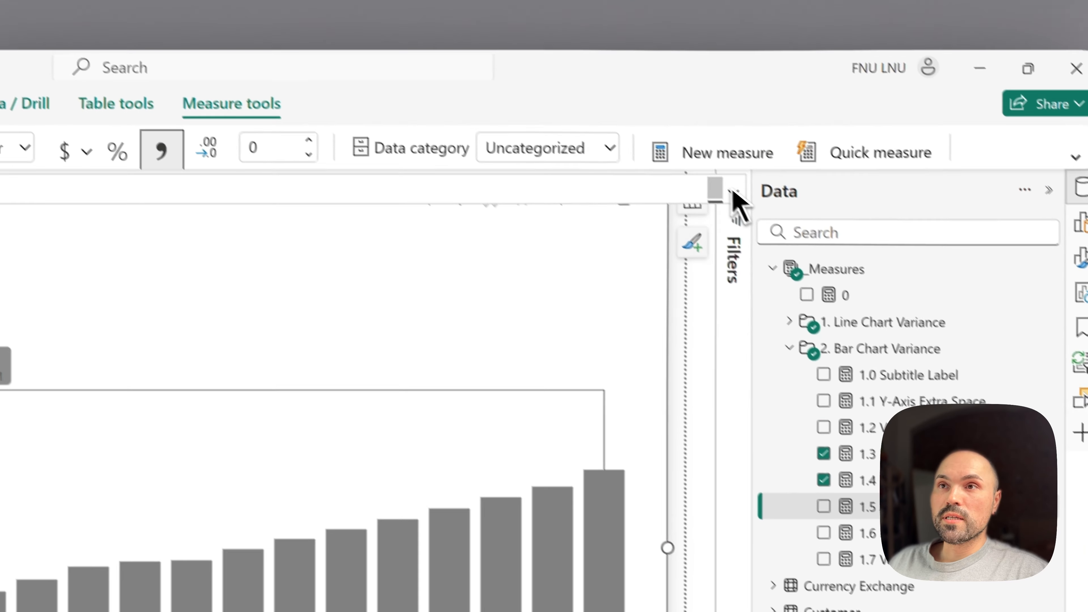
pyautogui.click(652, 116)
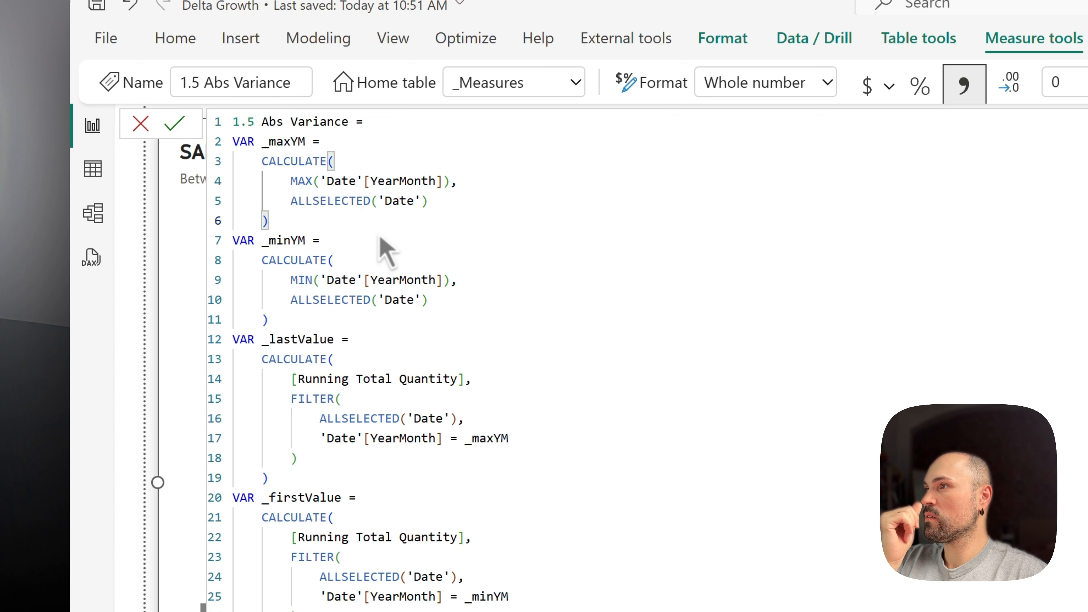
pyautogui.moveTo(372, 226); pyautogui.dragTo(256, 141)
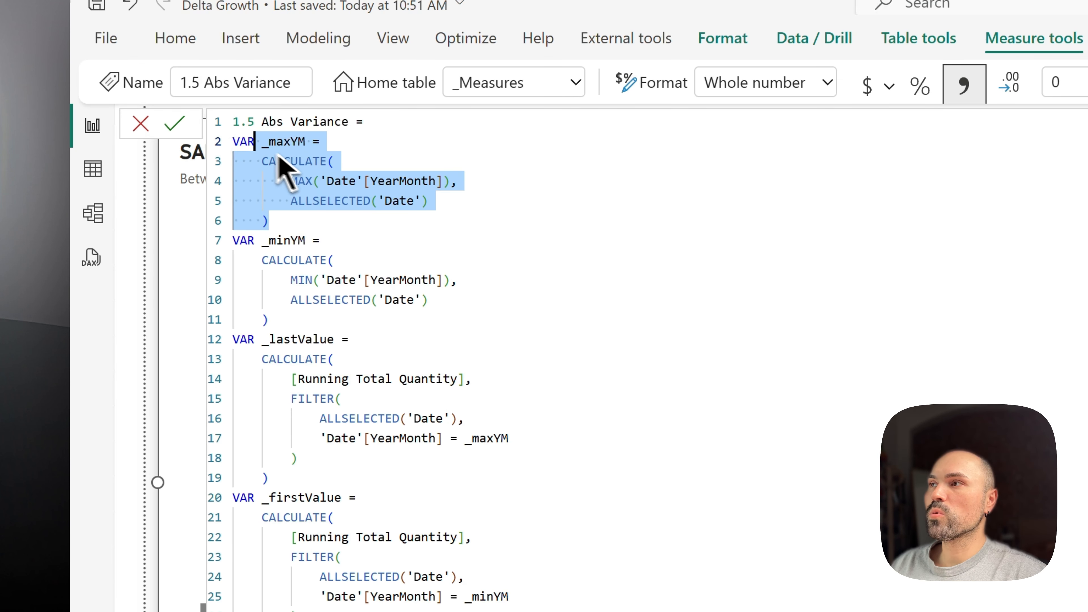
pyautogui.click(427, 222)
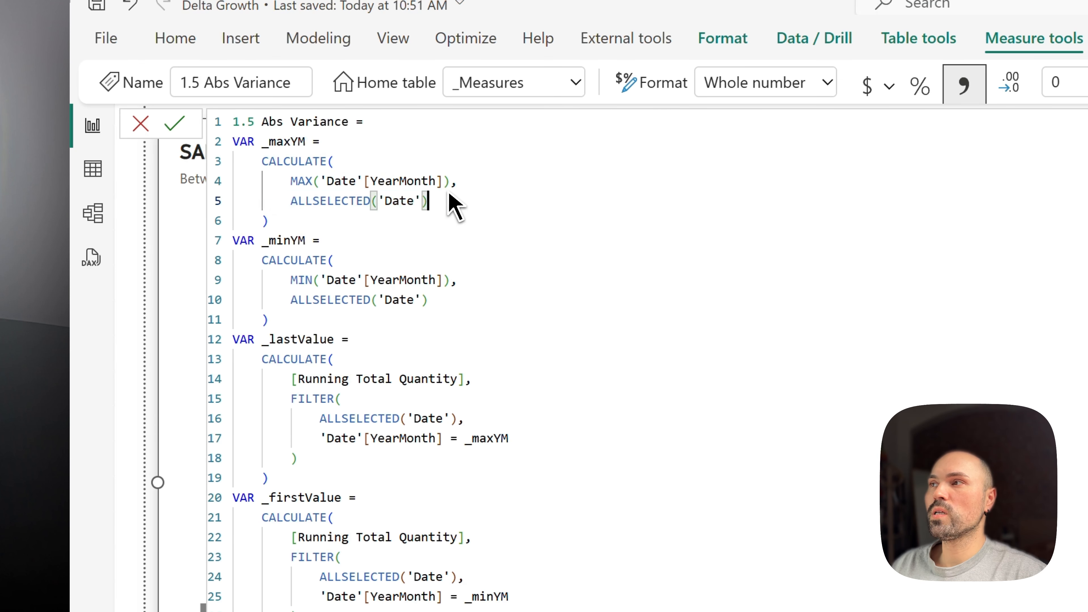
pyautogui.moveTo(449, 203); pyautogui.dragTo(449, 181)
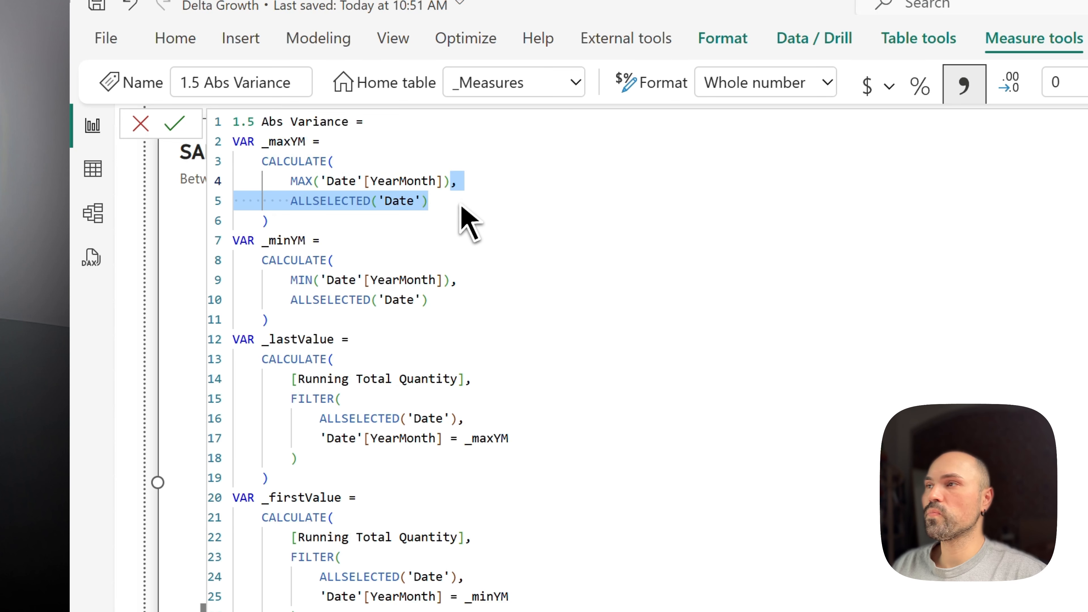
pyautogui.click(449, 241)
pyautogui.moveTo(290, 281); pyautogui.dragTo(319, 300)
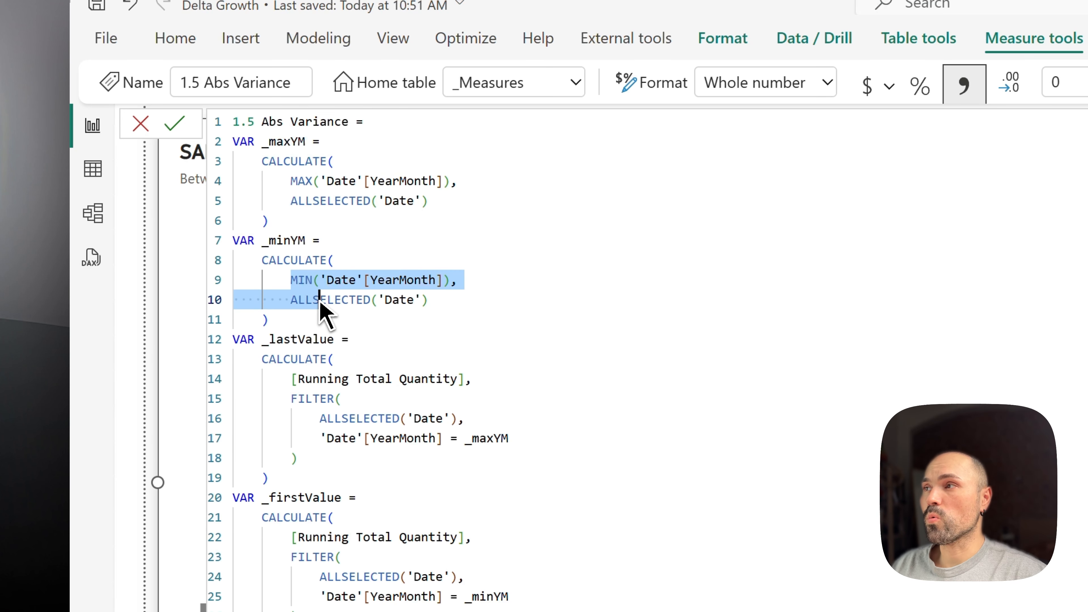
pyautogui.click(435, 301)
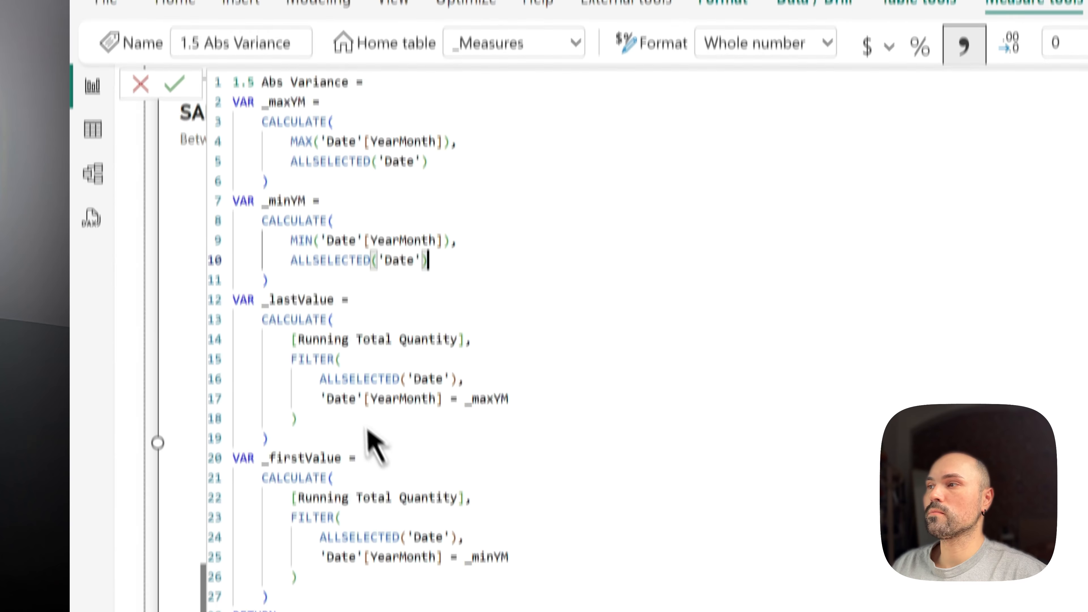
# Step: Examine the _lastValue and _firstValue variables and the RETURN expression of the 1.5 Abs Variance measure, and collapse the formula
pyautogui.moveTo(233, 247); pyautogui.dragTo(341, 386)
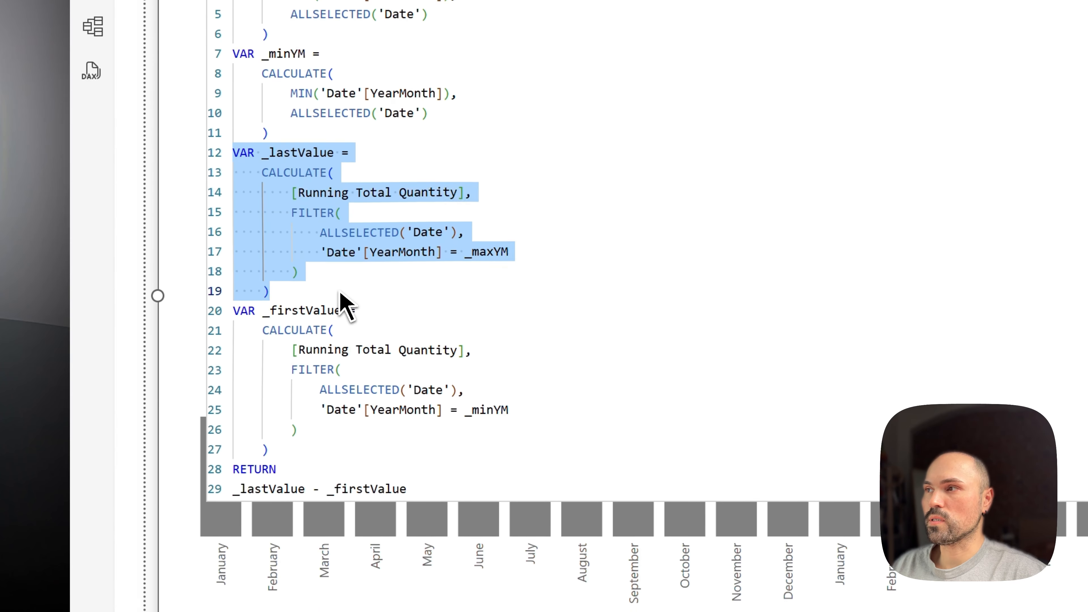
pyautogui.click(341, 388)
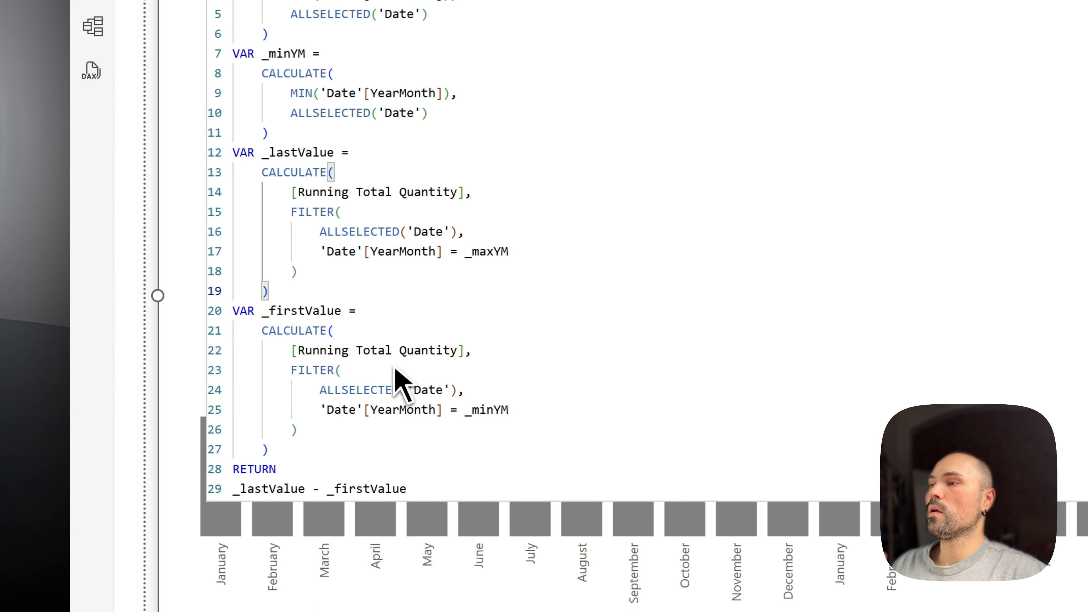
pyautogui.click(349, 491)
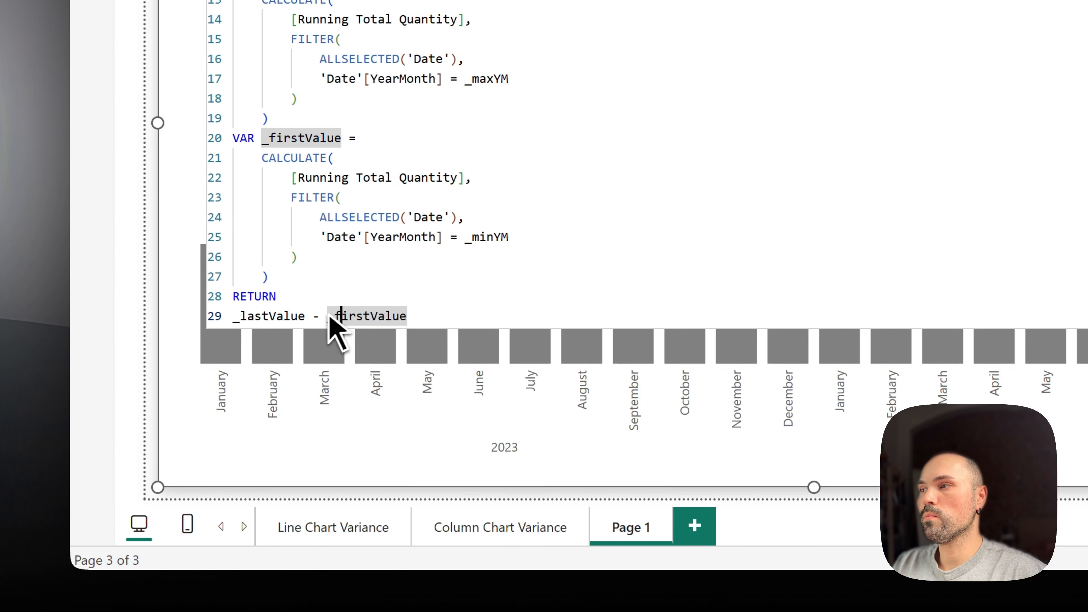
pyautogui.click(319, 316)
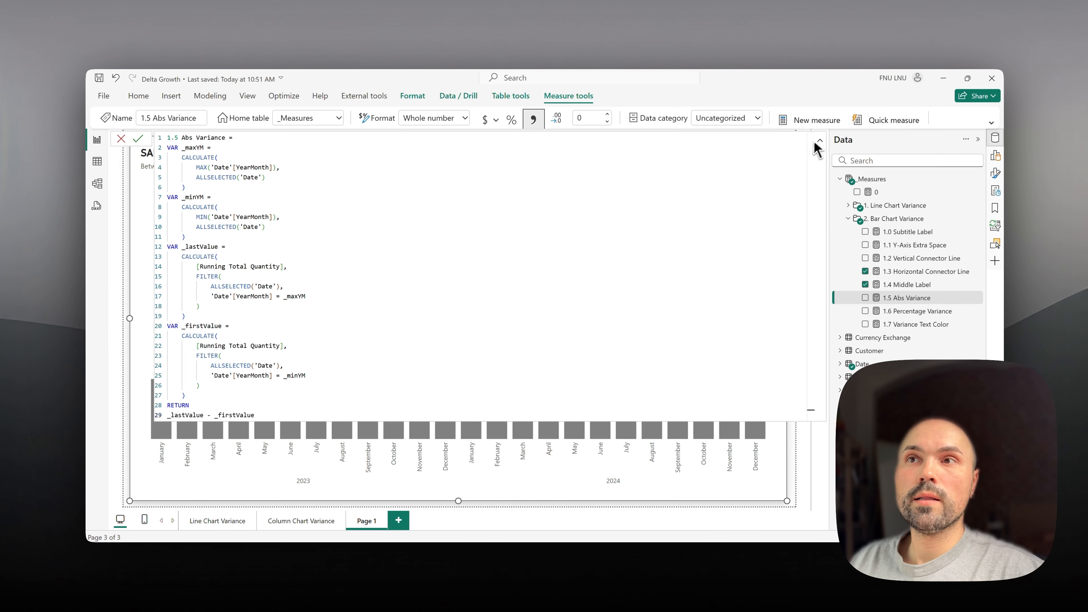
pyautogui.click(818, 141)
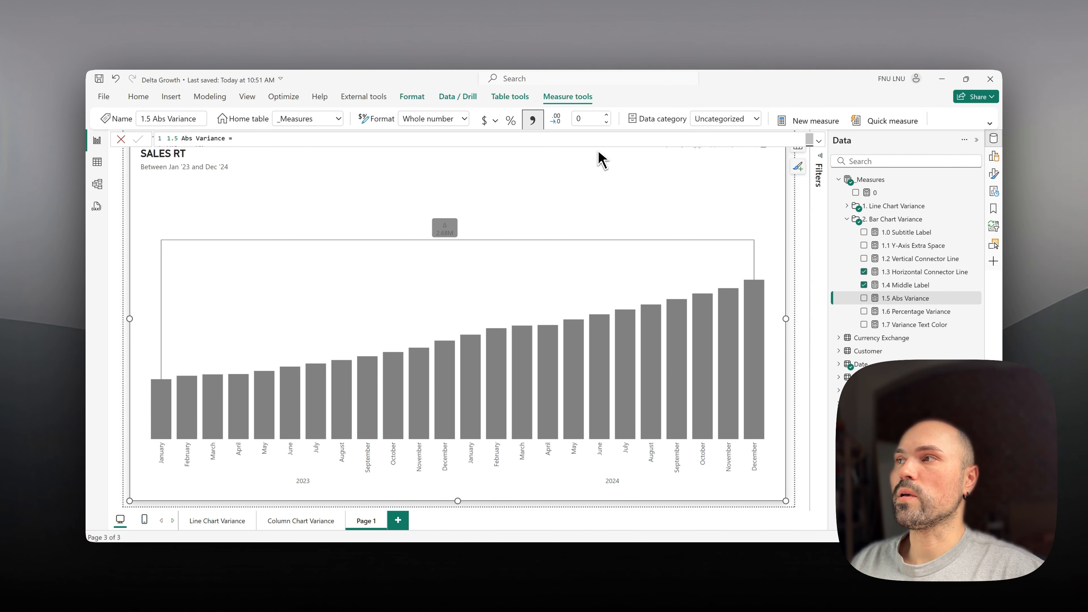
# Step: Set the data label value field of the Δ series to the 1.5 Abs Variance measure
pyautogui.click(993, 173)
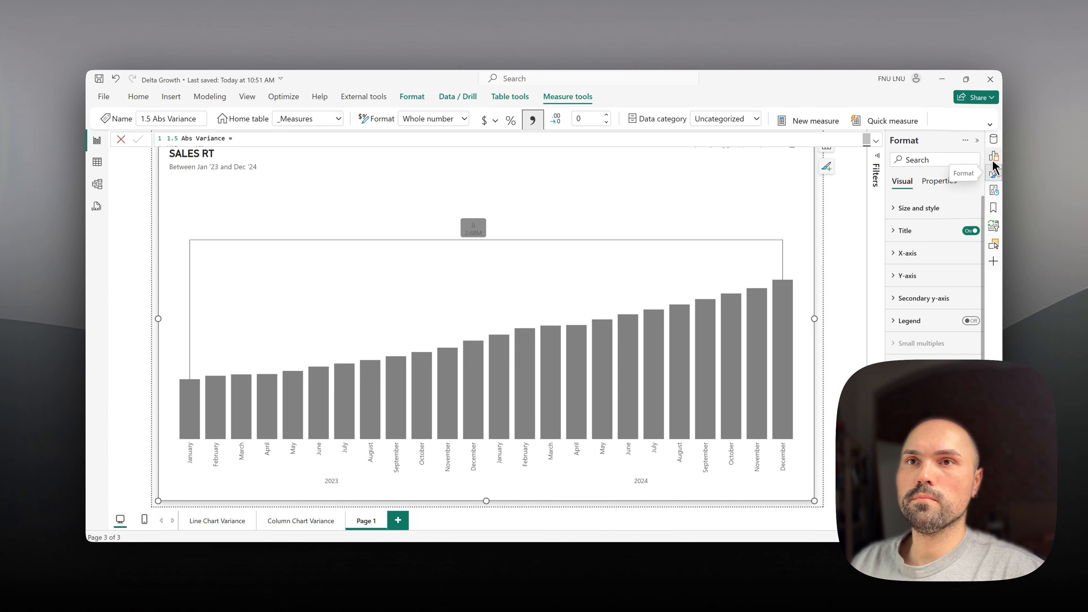
pyautogui.click(993, 156)
pyautogui.scroll(-3, 973, 242)
pyautogui.click(993, 174)
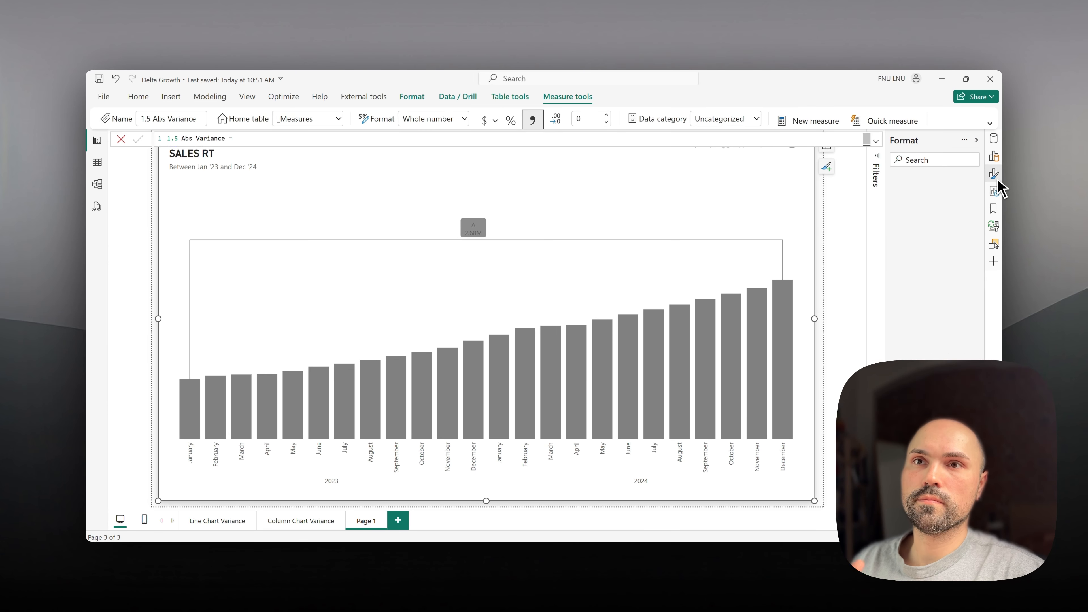
pyautogui.scroll(-5, 959, 275)
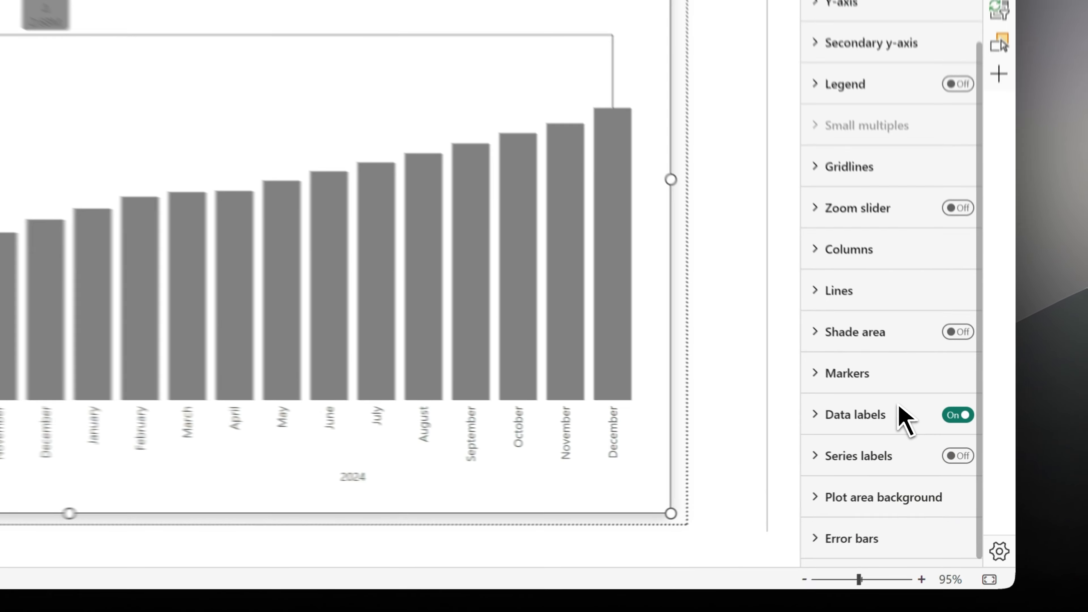
pyautogui.click(899, 414)
pyautogui.scroll(-5, 898, 389)
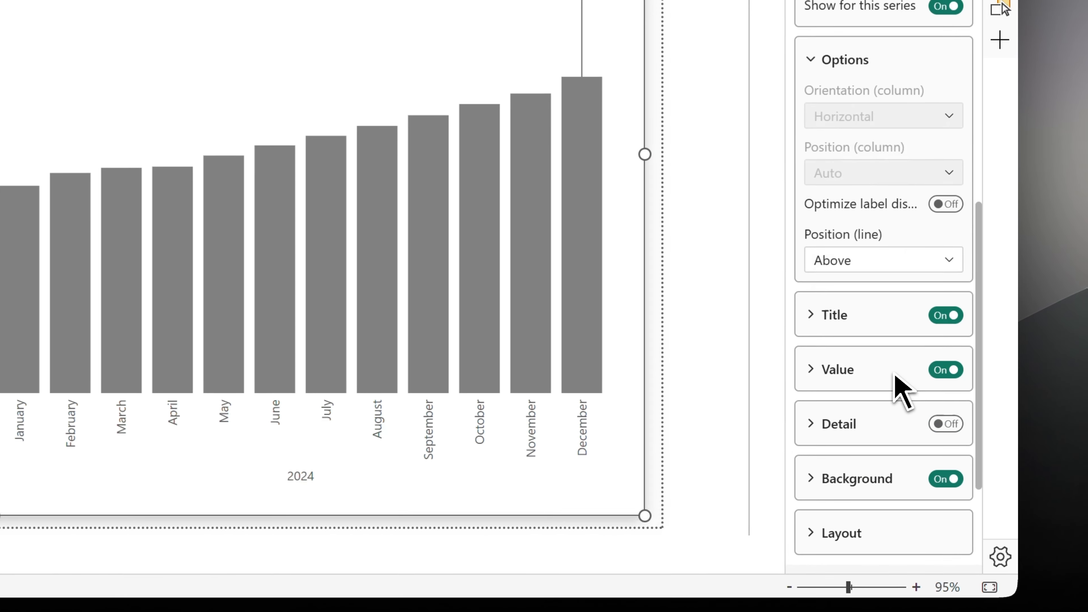
pyautogui.scroll(-3, 898, 377)
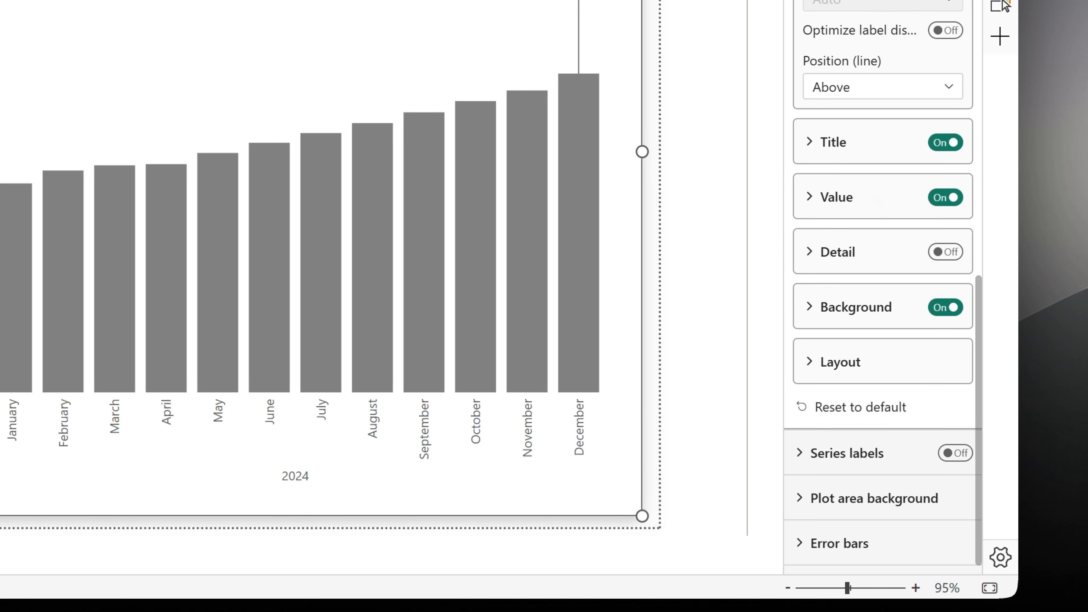
pyautogui.click(874, 199)
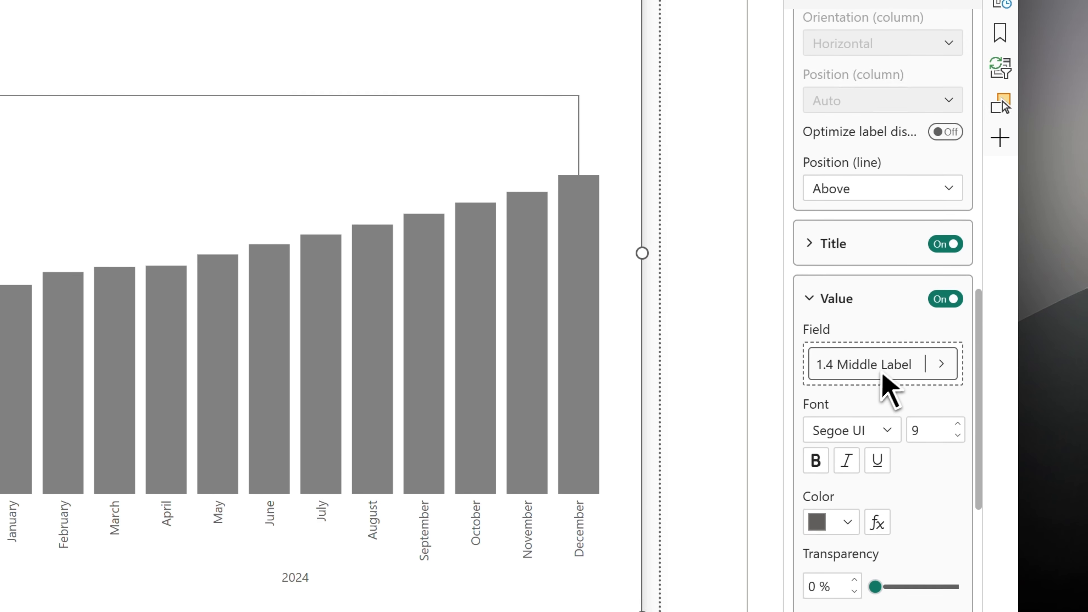
pyautogui.click(934, 370)
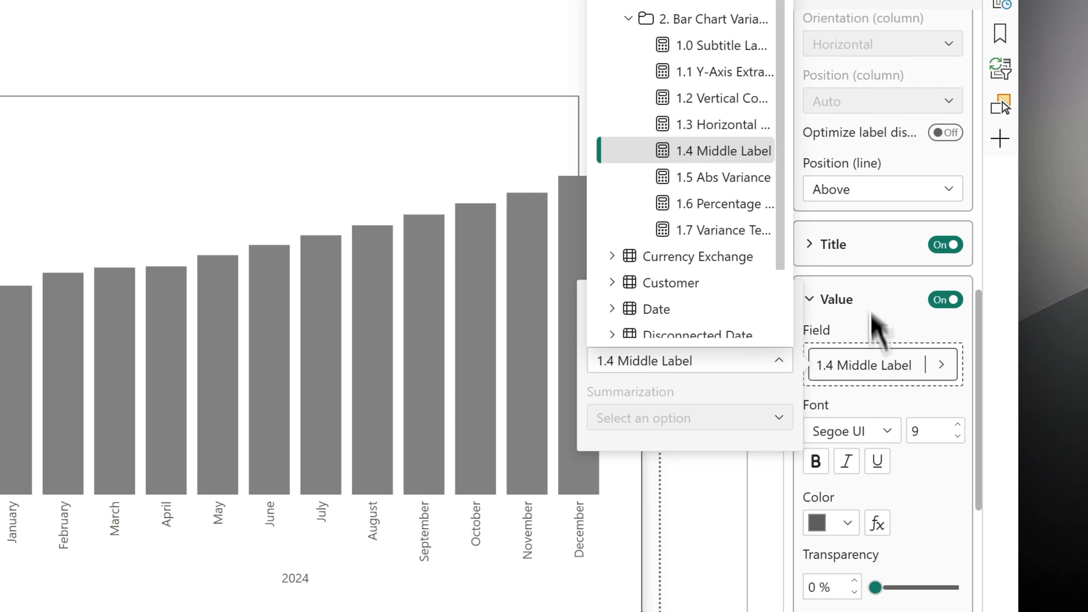
pyautogui.click(725, 177)
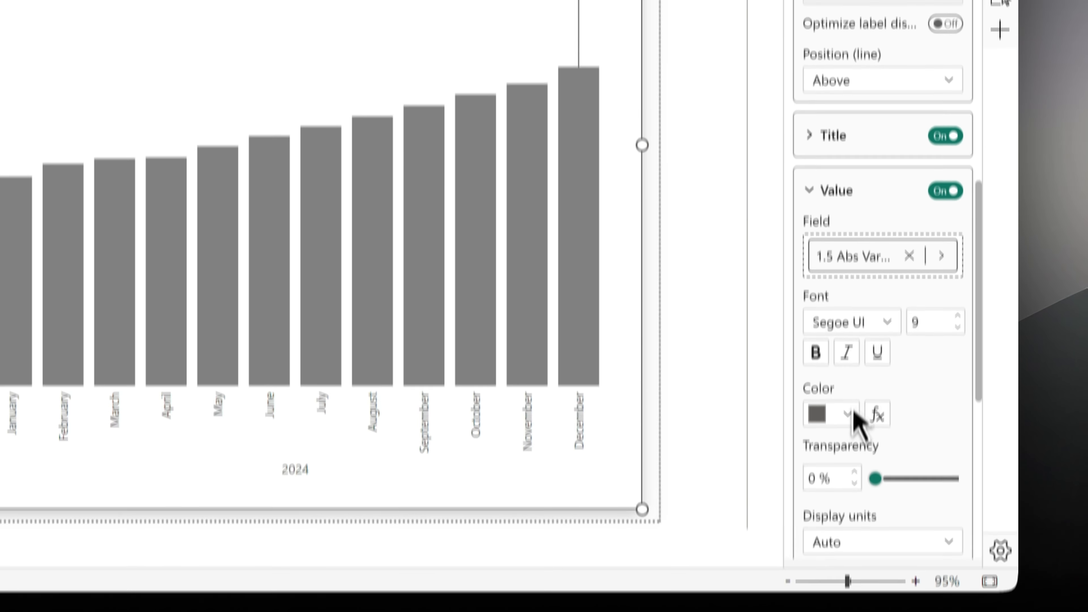
# Step: Change the value and title text colors of the Δ series data label to white
pyautogui.click(847, 413)
pyautogui.click(690, 67)
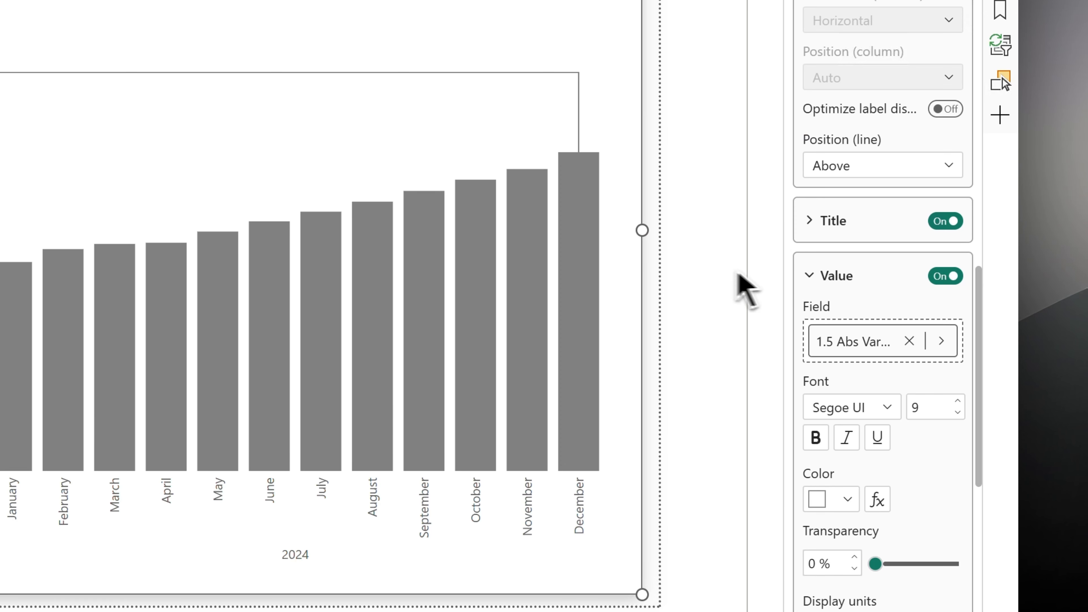
pyautogui.click(876, 229)
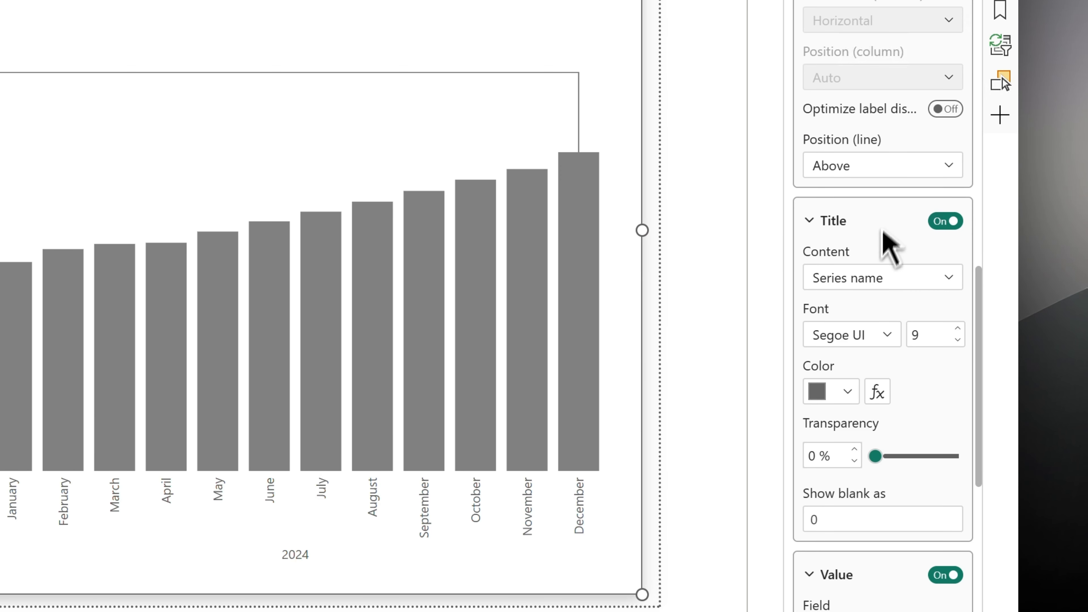
pyautogui.click(852, 390)
pyautogui.click(693, 298)
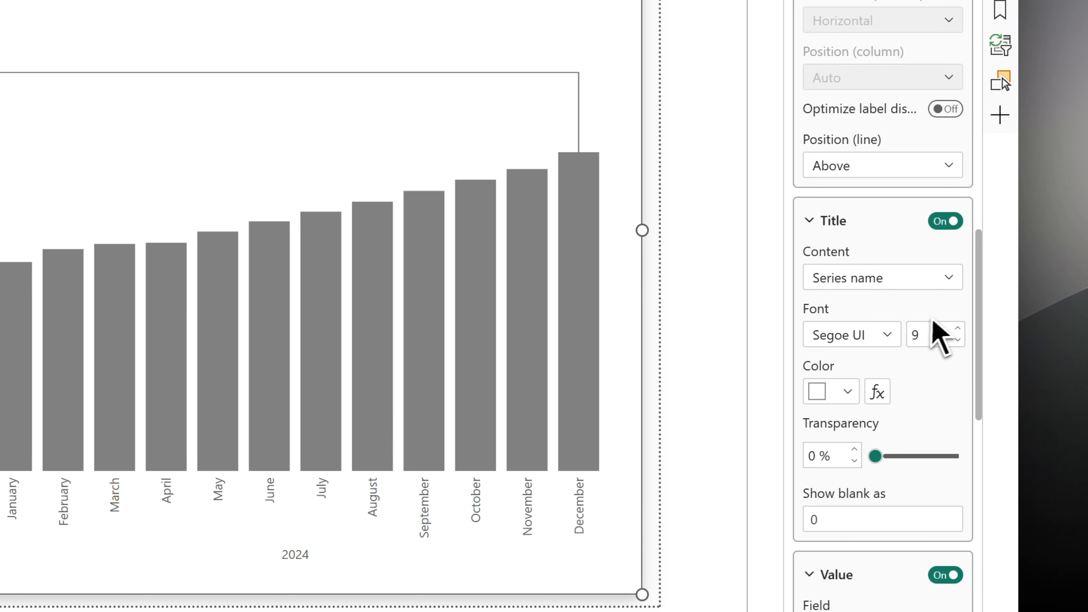
# Step: Set the font size of both the title and the value in the Δ data label to 10
pyautogui.scroll(-2, 854, 408)
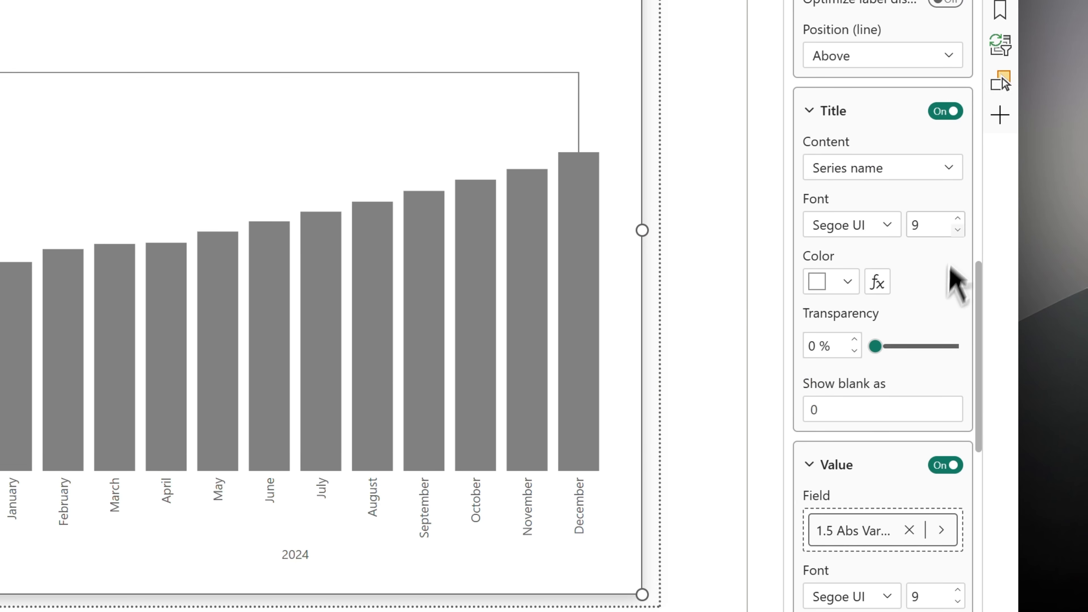
pyautogui.click(957, 219)
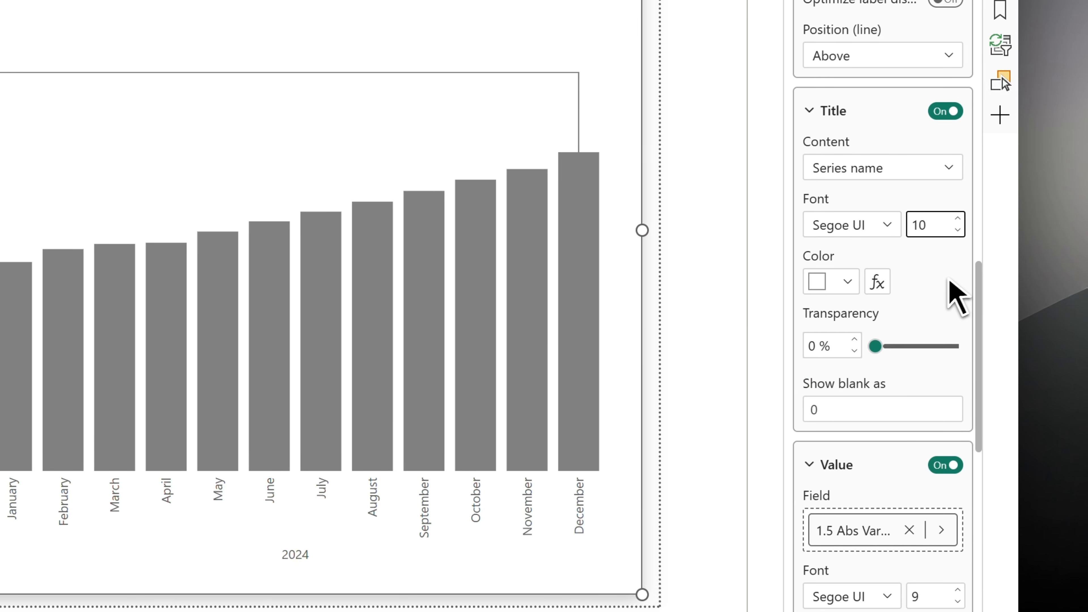
pyautogui.scroll(-2, 950, 296)
pyautogui.click(957, 416)
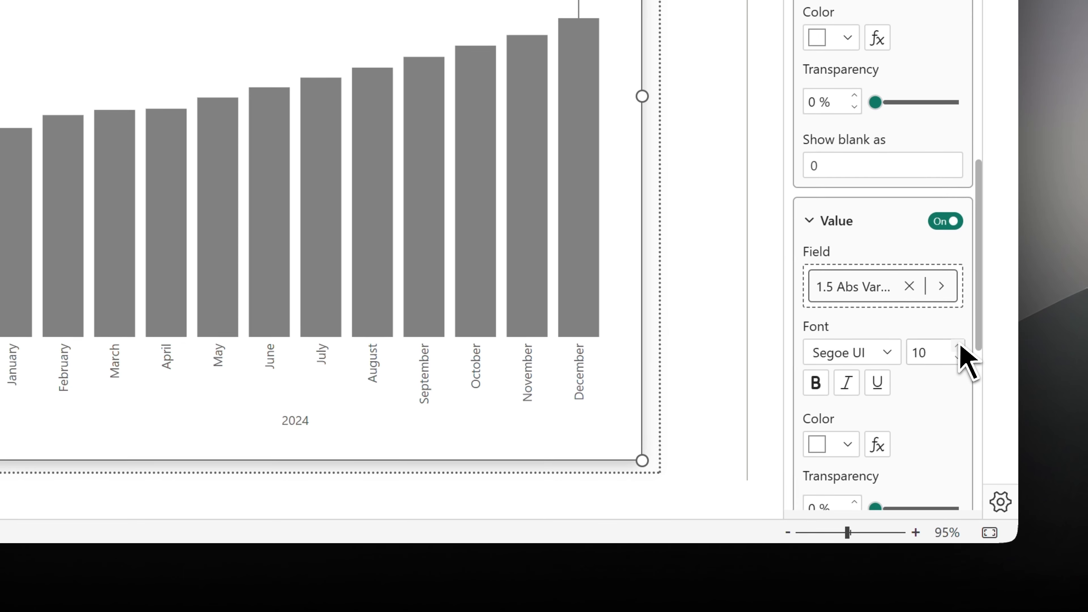
# Step: Set the display units of the Δ data label value to None
pyautogui.scroll(-4, 908, 253)
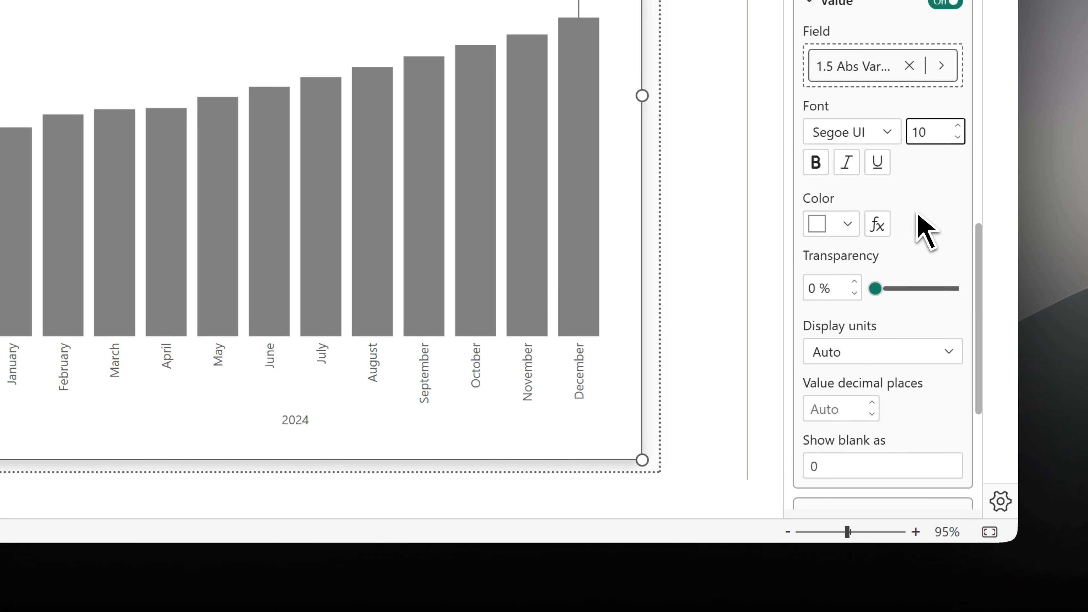
pyautogui.scroll(6, 918, 220)
pyautogui.scroll(-4, 916, 214)
pyautogui.scroll(-2, 893, 373)
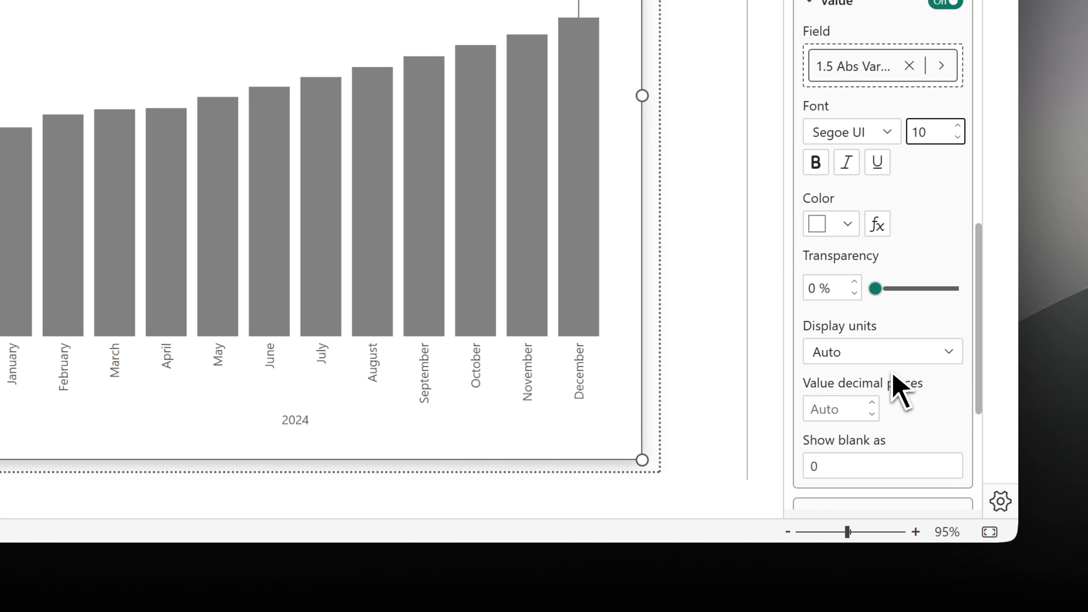
pyautogui.click(882, 358)
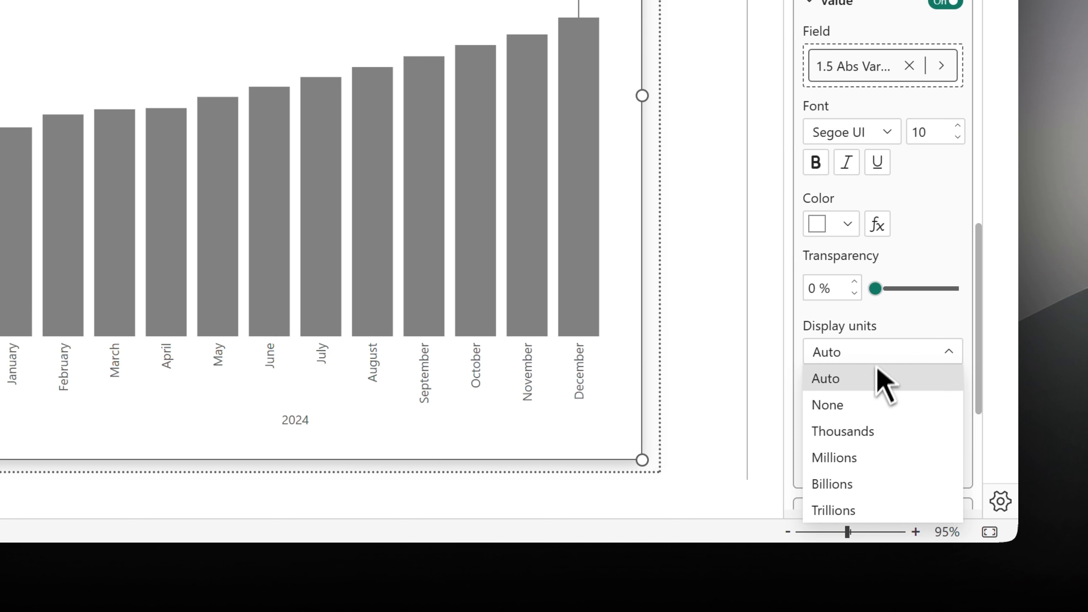
pyautogui.click(871, 406)
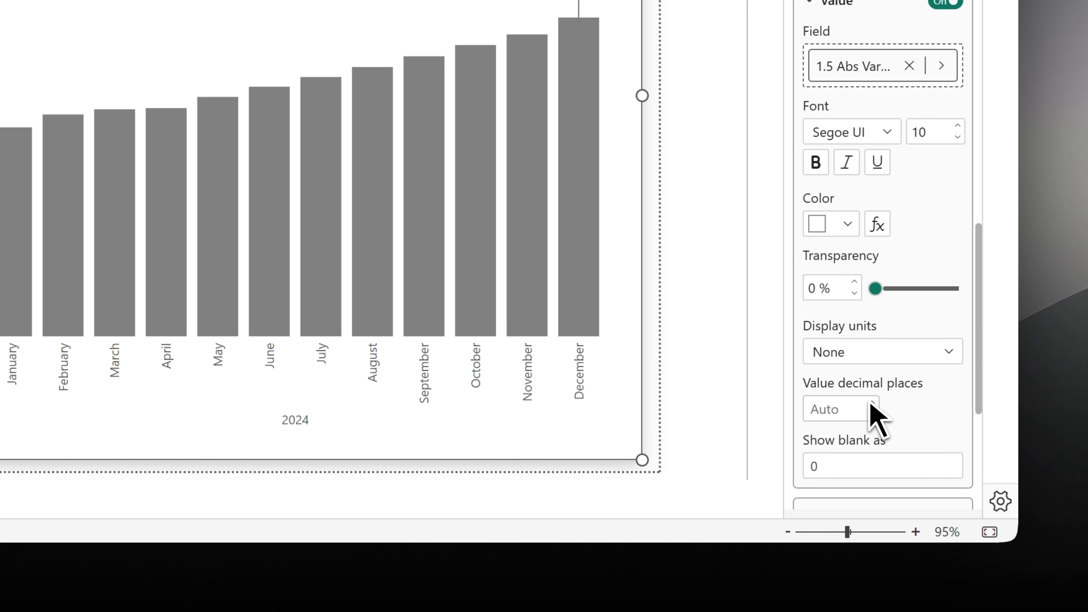
pyautogui.click(876, 352)
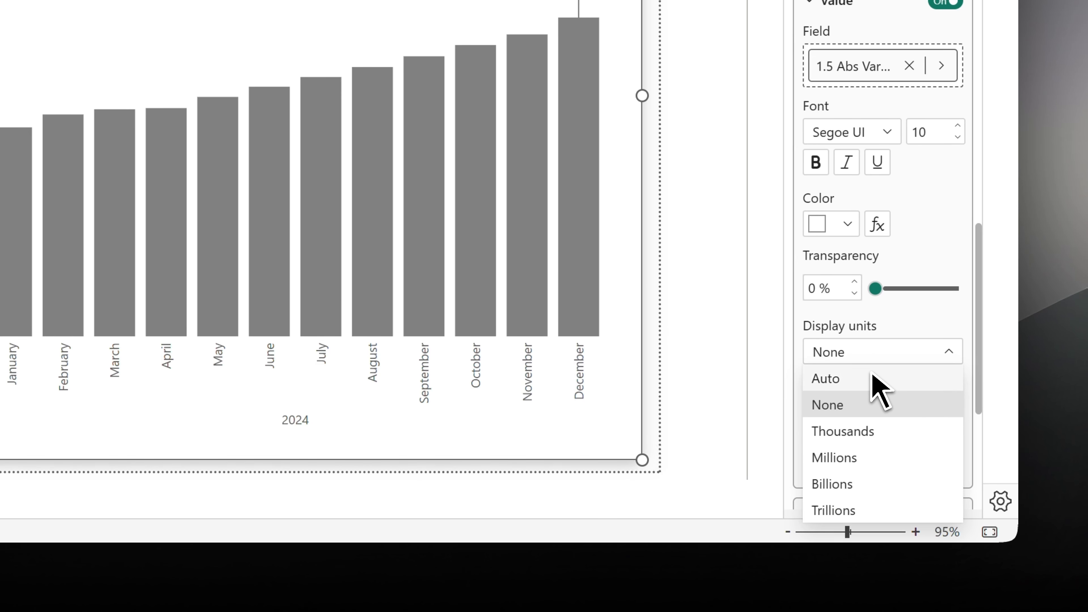
pyautogui.click(874, 354)
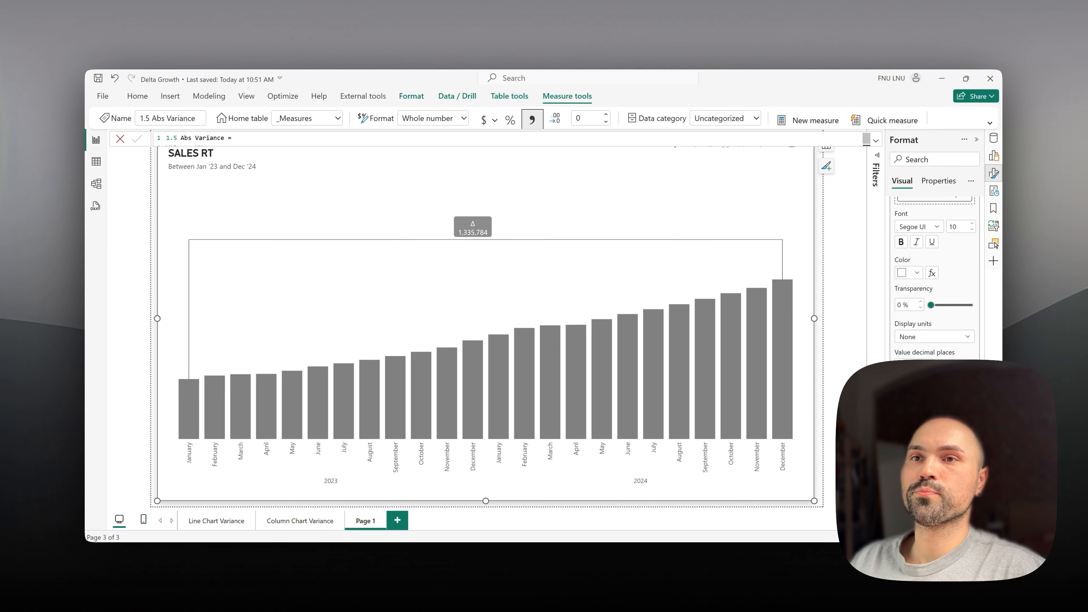
pyautogui.scroll(-2, 934, 279)
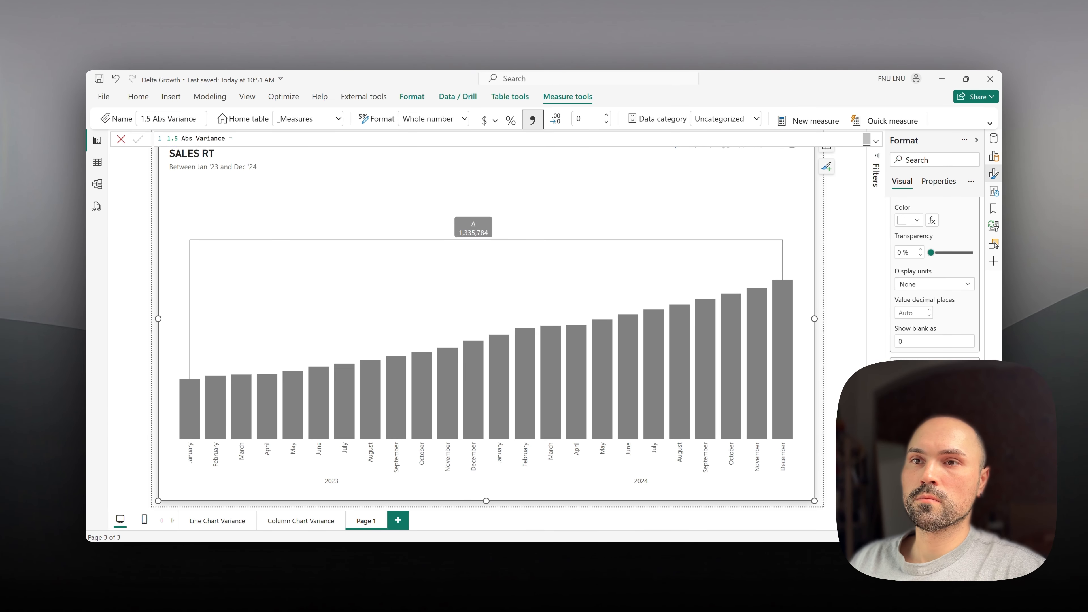
pyautogui.scroll(-5, 937, 321)
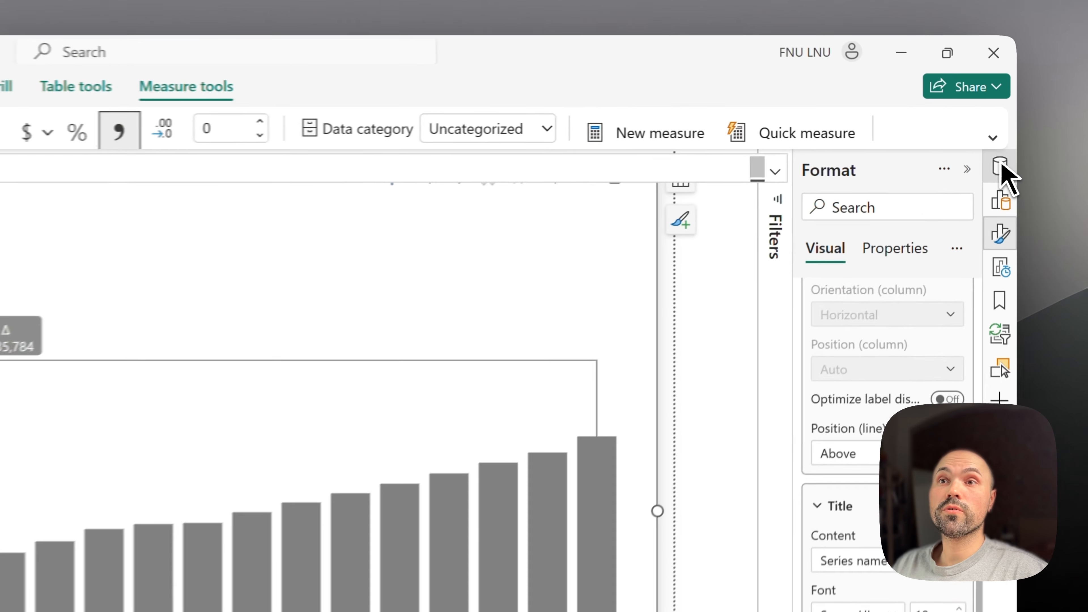
# Step: Examine the DAX formula of the 1.6 Percentage Variance measure, from its variables to the DIVIDE expression it returns
pyautogui.click(993, 138)
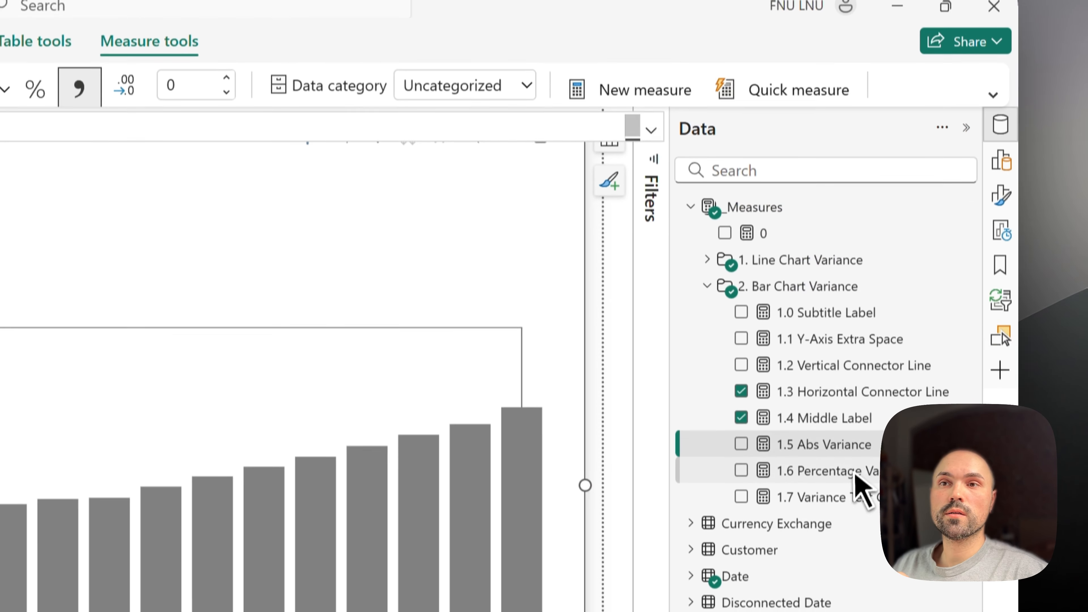
pyautogui.click(855, 471)
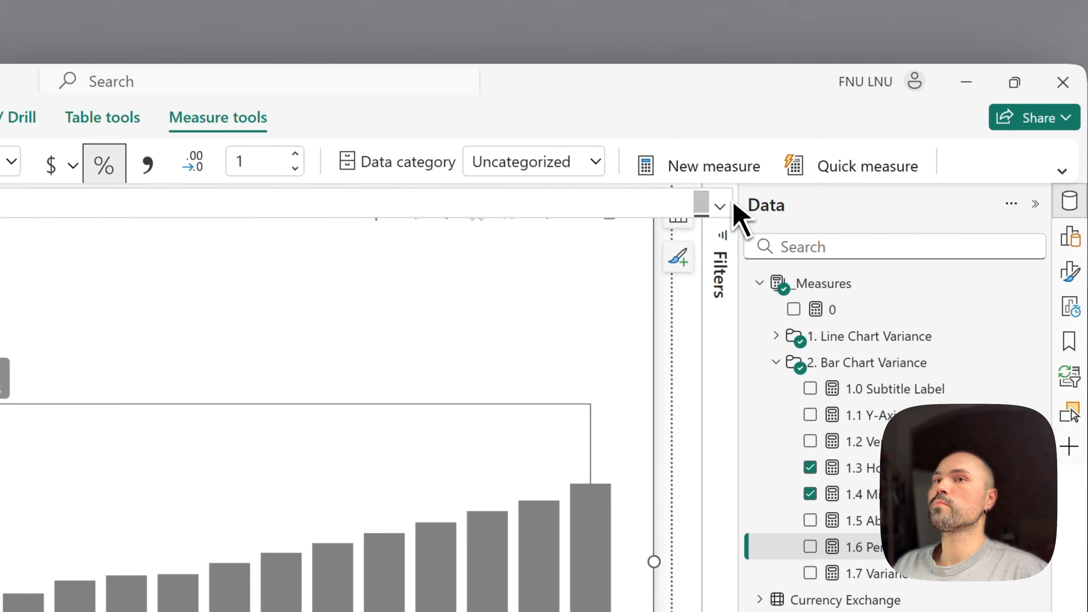
pyautogui.click(721, 206)
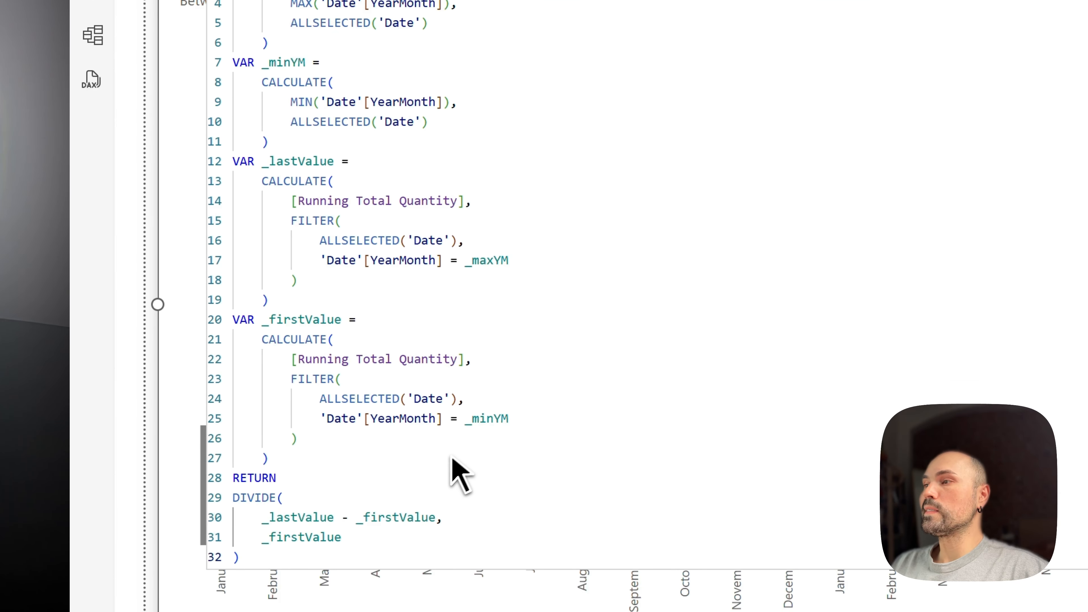
pyautogui.moveTo(431, 465); pyautogui.dragTo(235, 0)
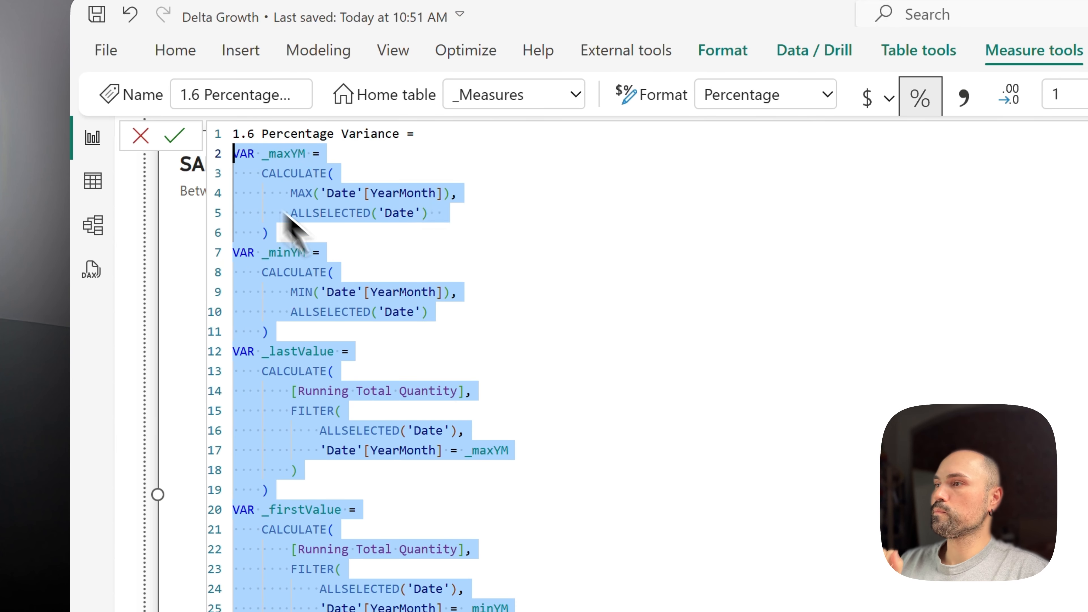
pyautogui.click(466, 568)
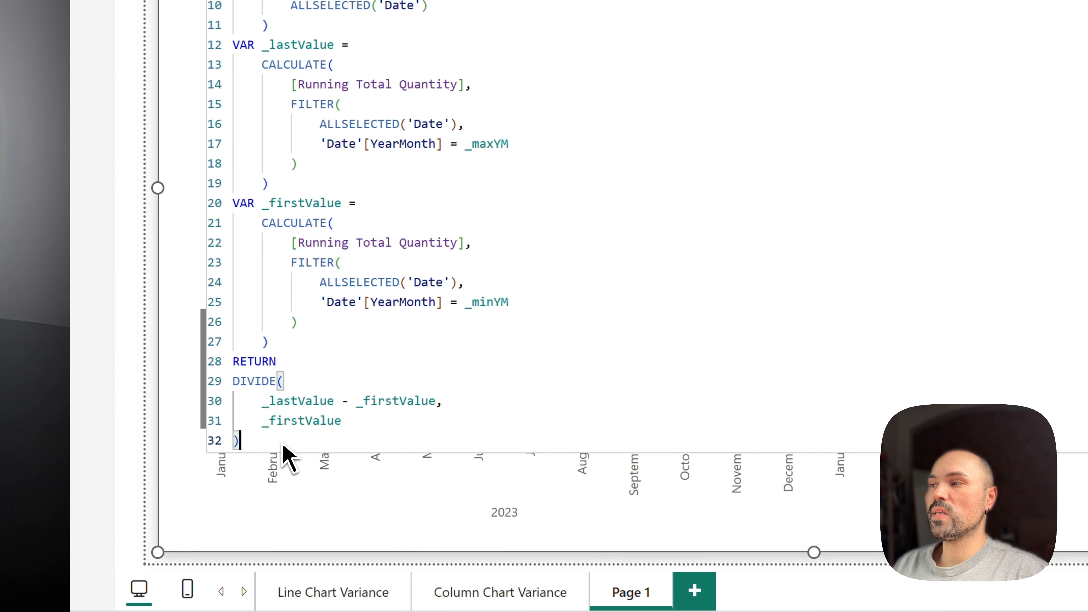
pyautogui.moveTo(281, 447); pyautogui.dragTo(234, 381)
pyautogui.click(277, 401)
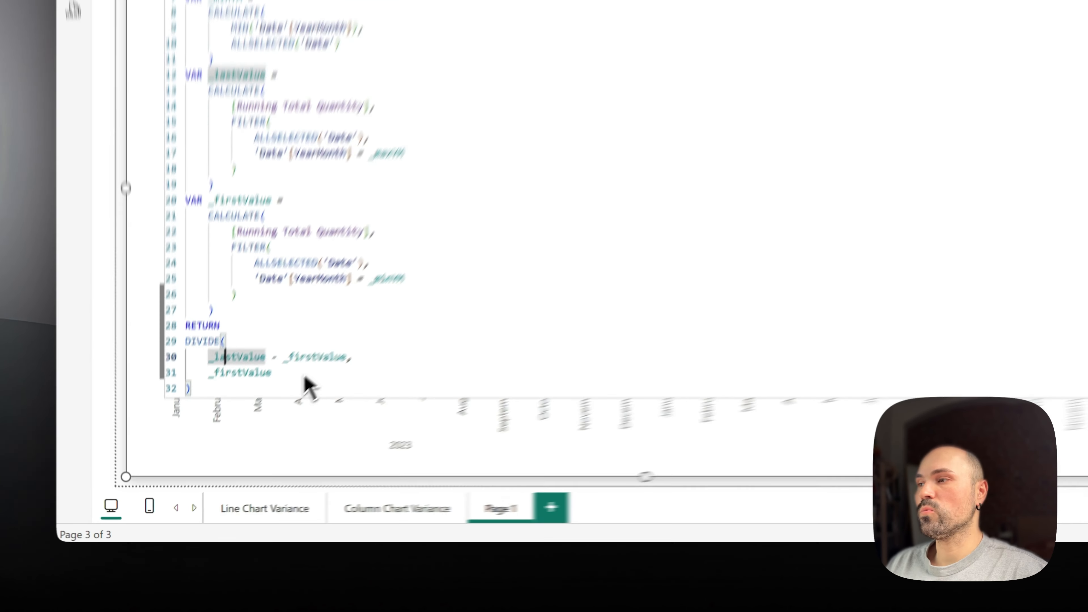
pyautogui.click(239, 434)
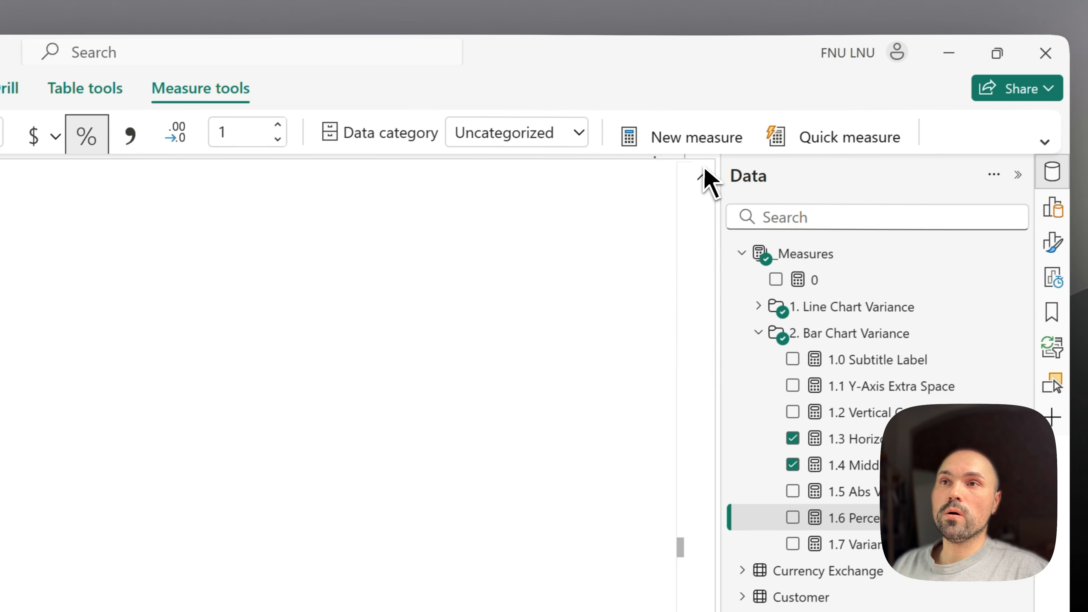
pyautogui.click(697, 178)
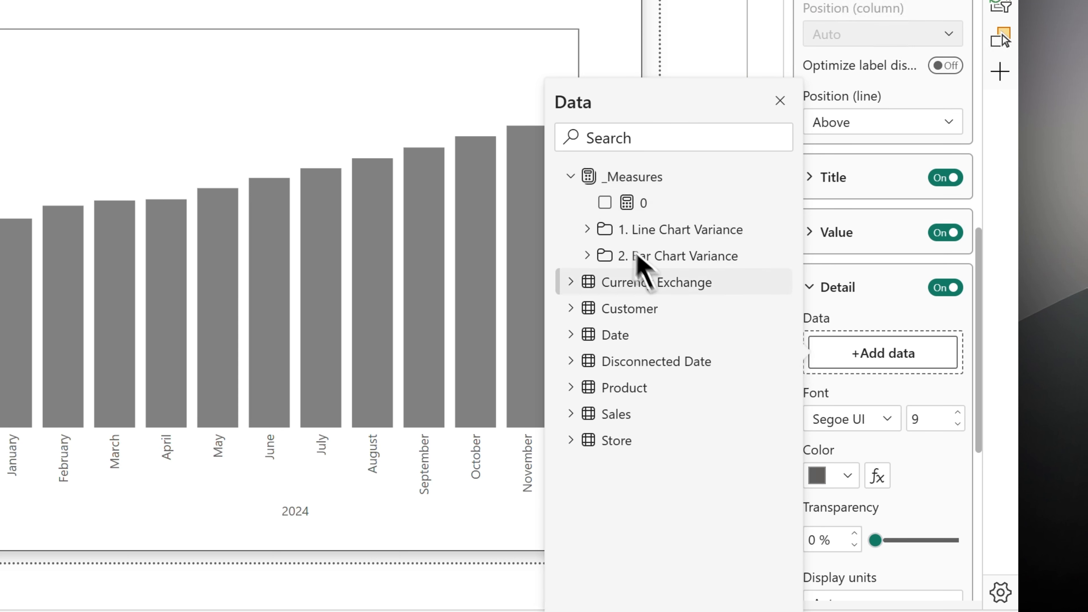
# Step: Add the 1.6 Percentage Variance measure as the detail data of the Δ series data label
pyautogui.click(587, 256)
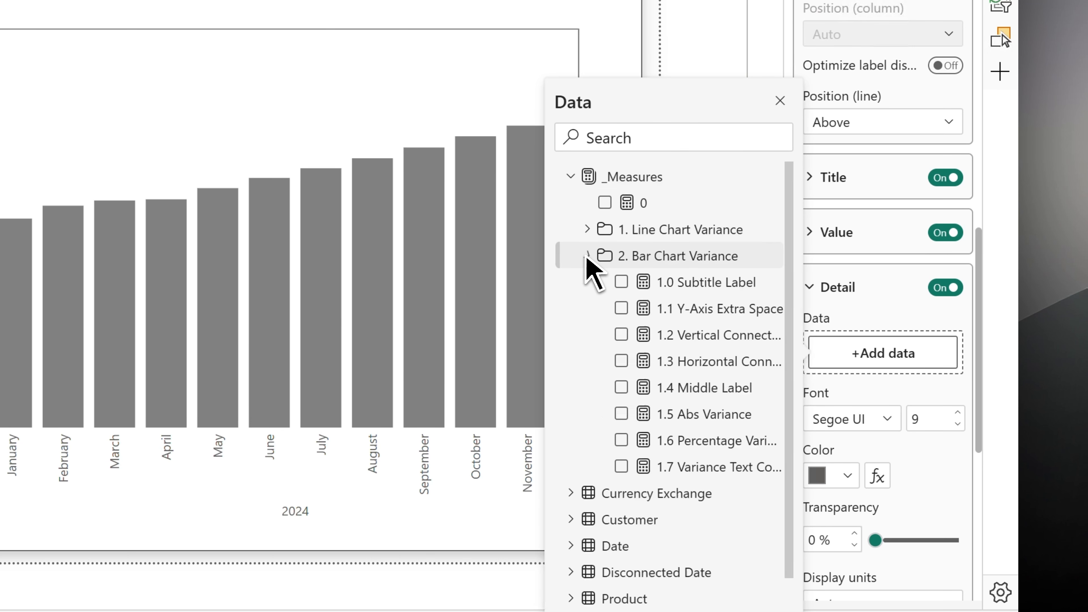
pyautogui.click(621, 442)
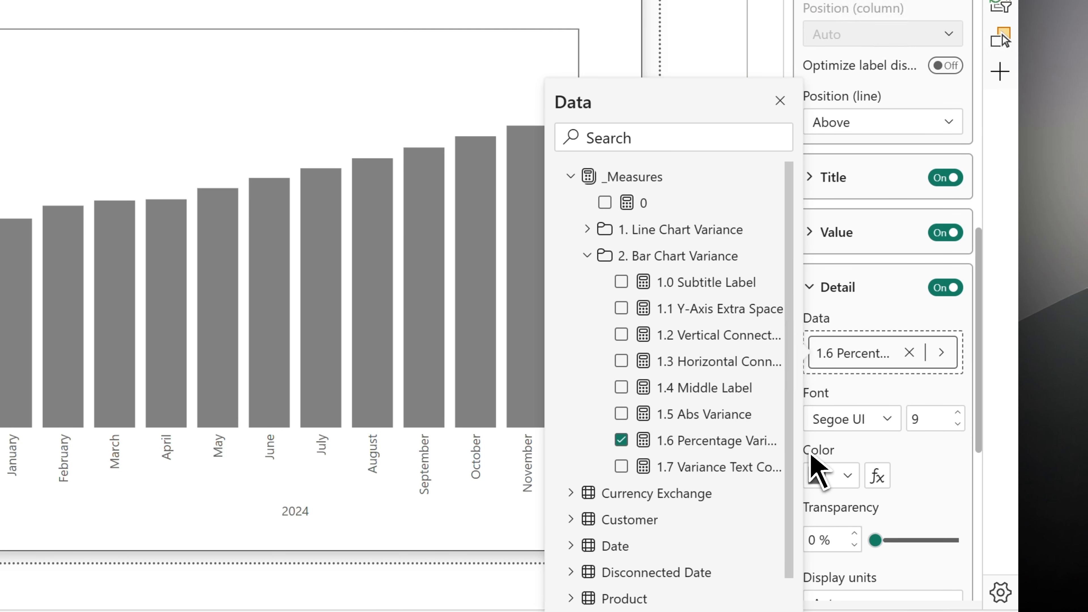
pyautogui.click(894, 299)
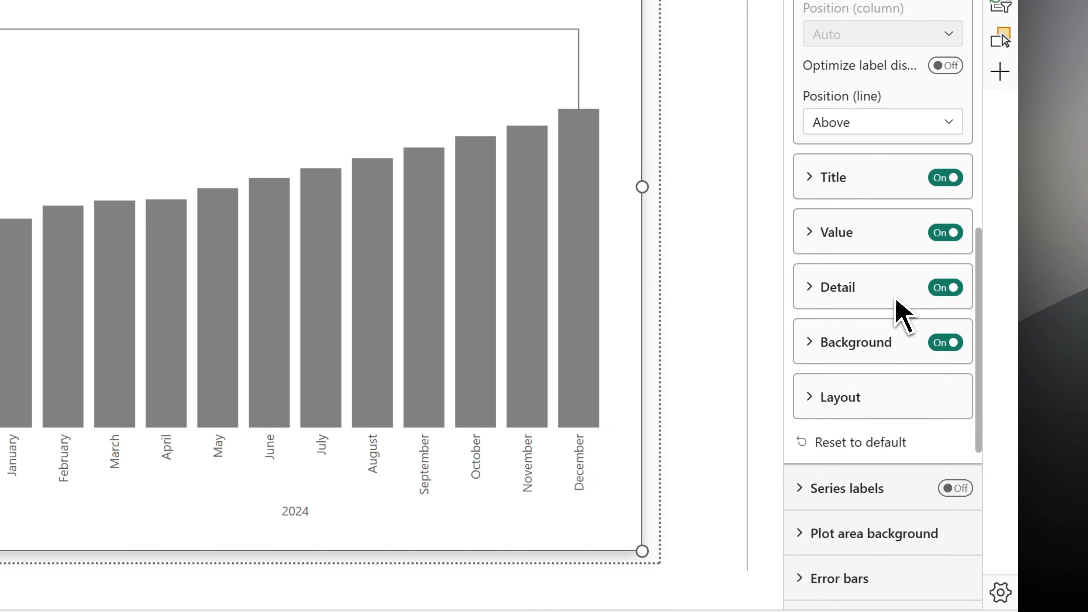
# Step: Set the Δ data label detail's display units to None and its font size to 10
pyautogui.click(869, 296)
pyautogui.scroll(-8, 874, 308)
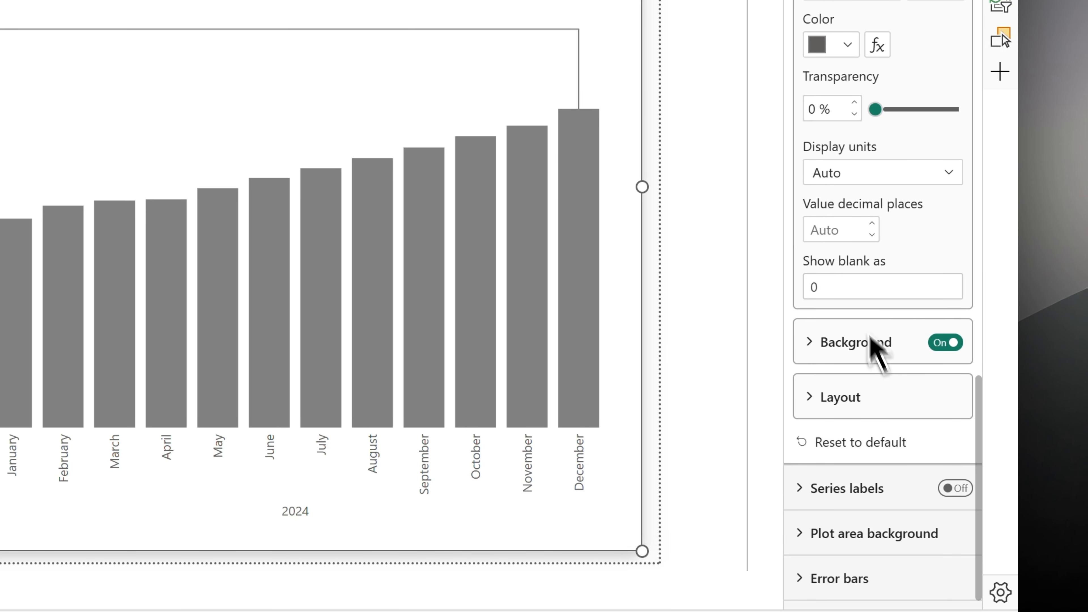
pyautogui.click(871, 173)
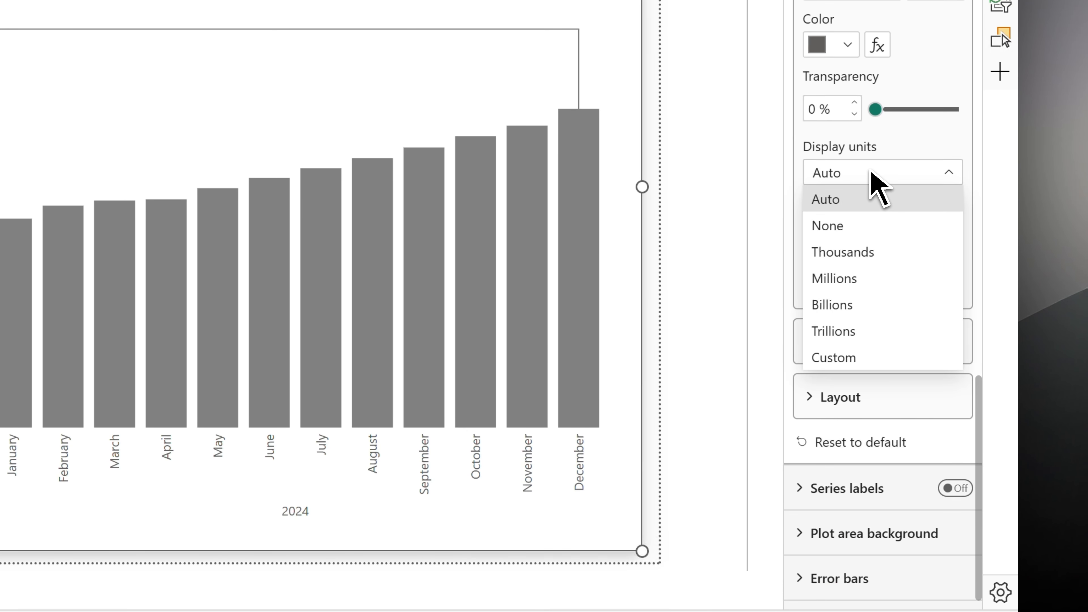
pyautogui.click(870, 226)
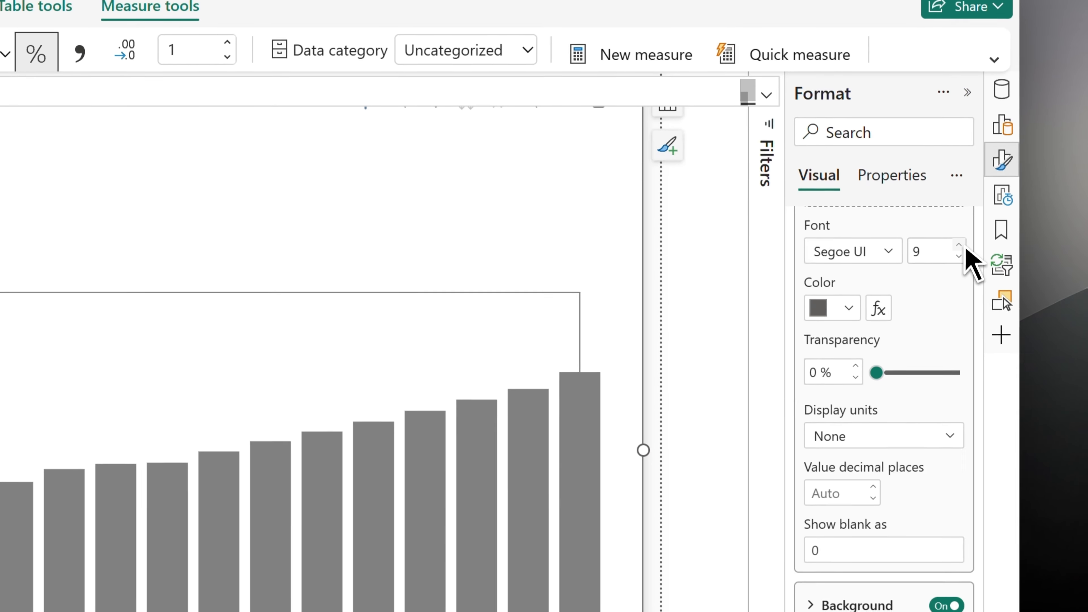
pyautogui.click(959, 245)
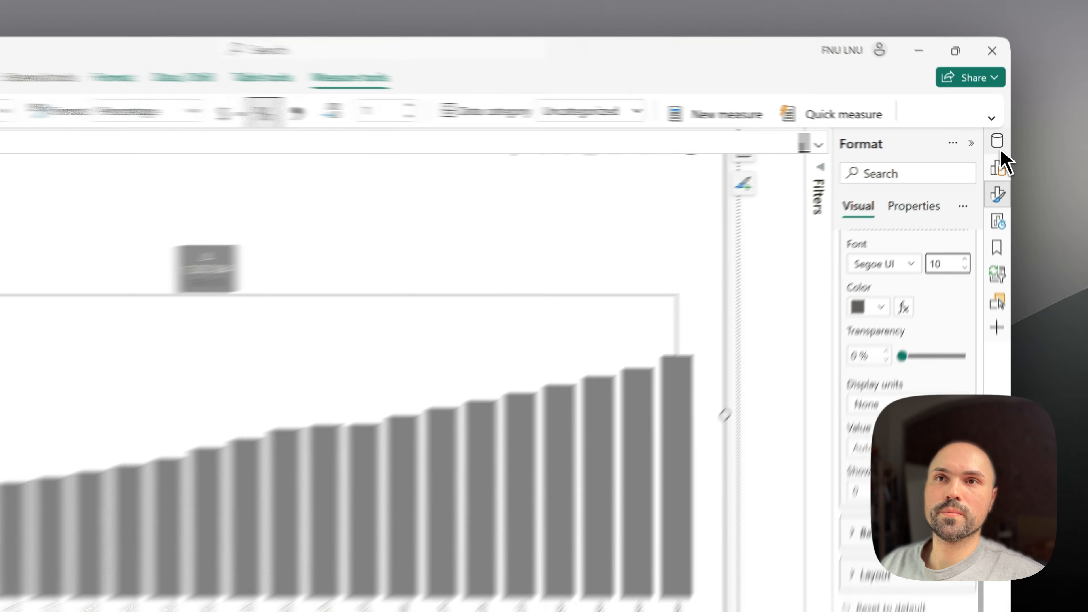
# Step: Examine the 1.7 Variance Text Color measure's formula, including its percentage variance condition and the two hex color codes
pyautogui.click(997, 141)
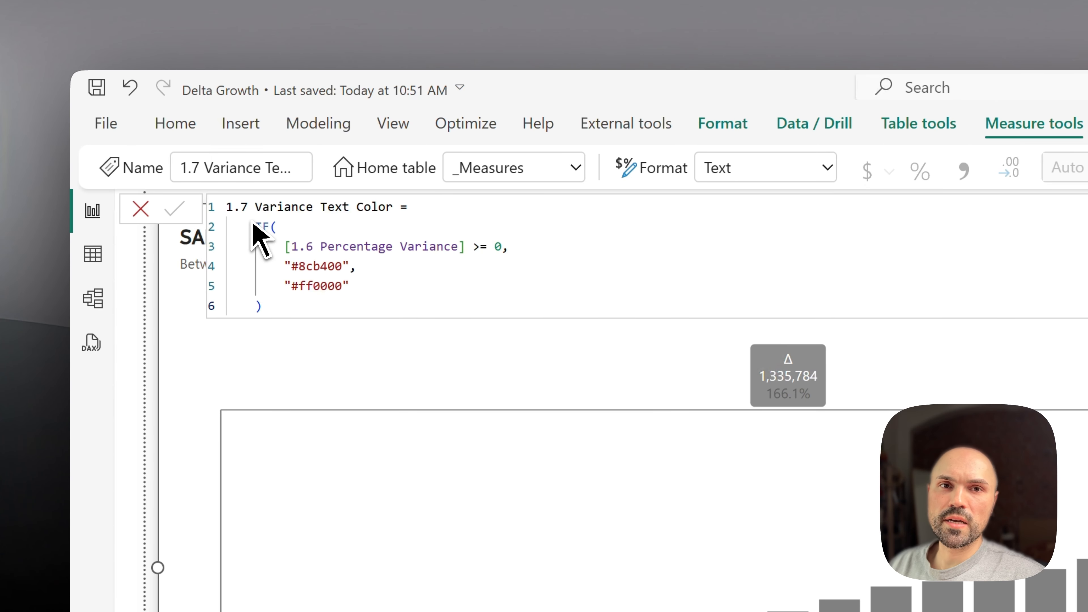
pyautogui.click(374, 245)
pyautogui.click(495, 249)
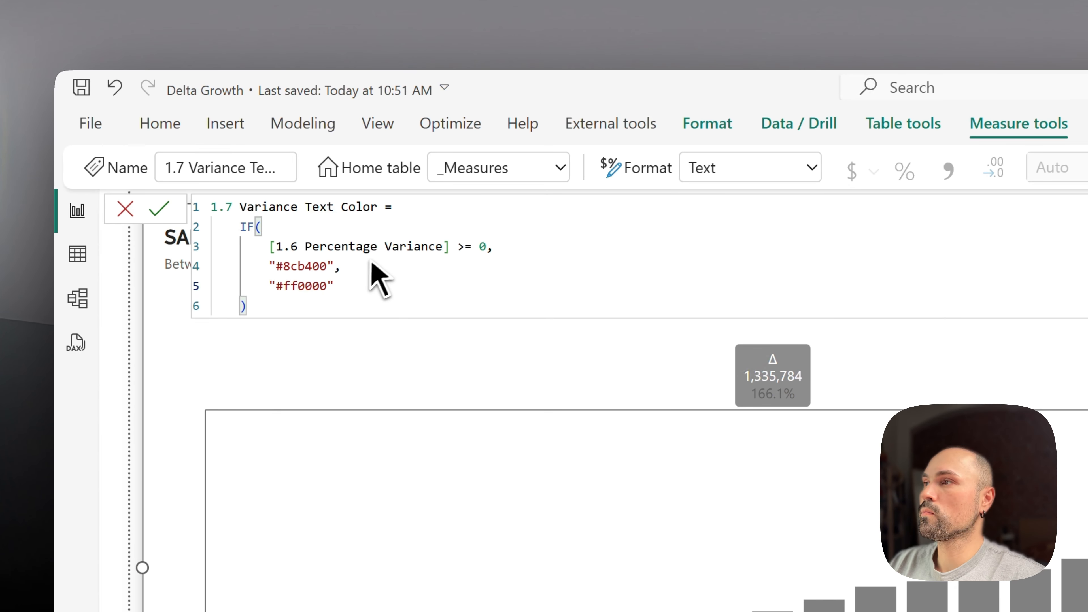
pyautogui.doubleClick(311, 266)
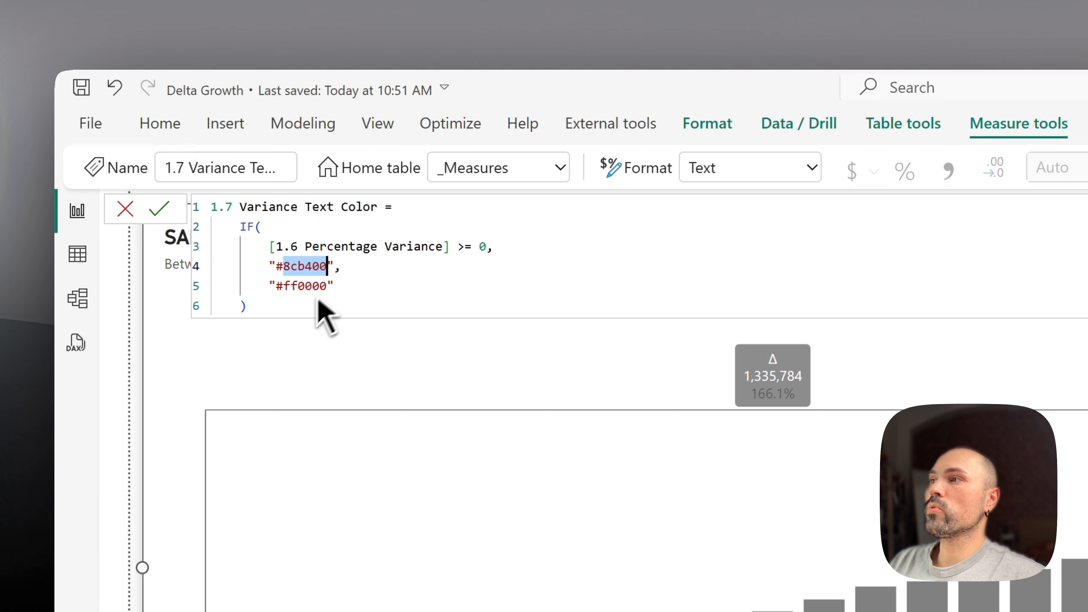
pyautogui.doubleClick(308, 286)
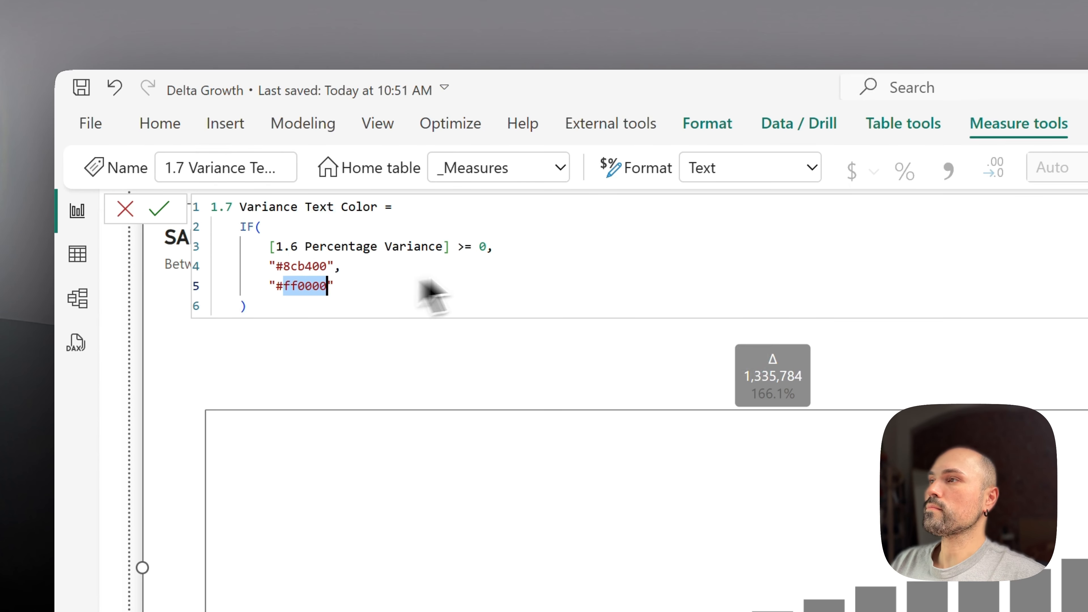
pyautogui.click(672, 213)
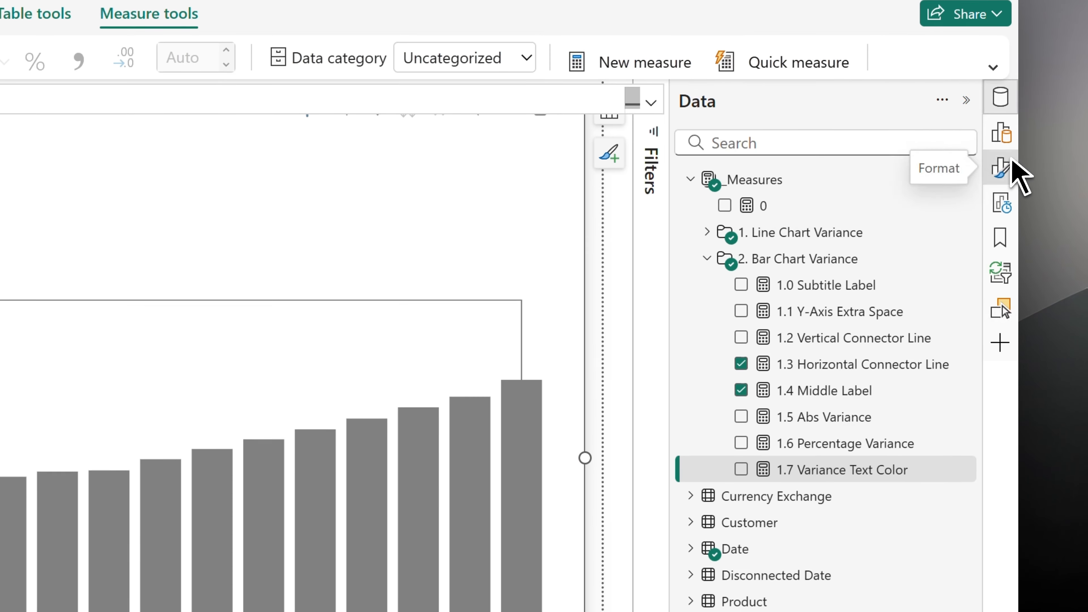
# Step: Format the Δ data label detail's color by field value, based on the 1.7 Variance Text Color measure
pyautogui.click(1007, 282)
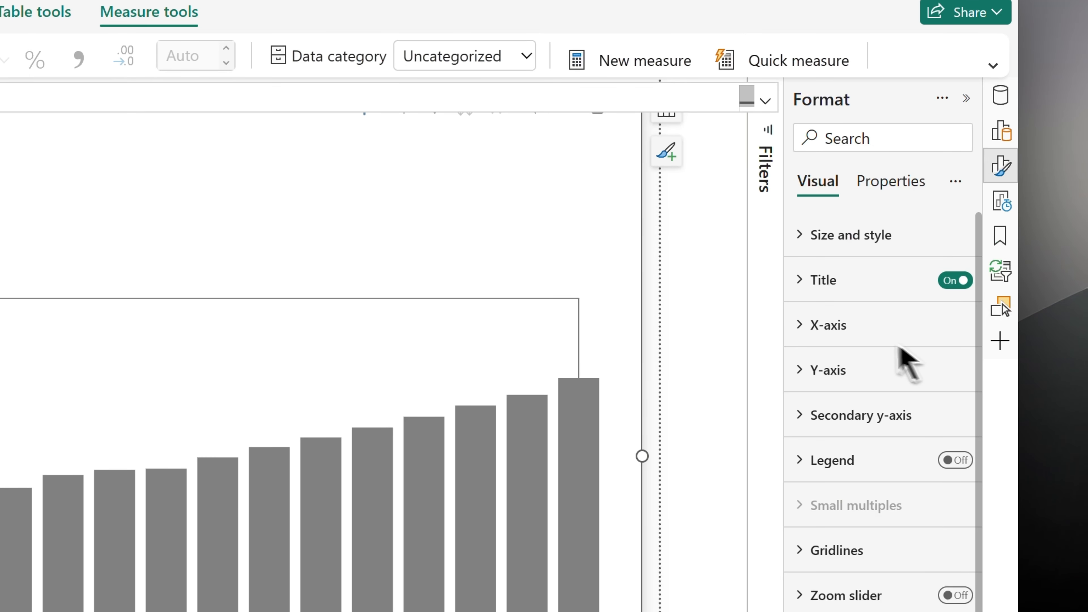
pyautogui.scroll(-3, 899, 348)
pyautogui.click(888, 402)
pyautogui.scroll(-5, 889, 405)
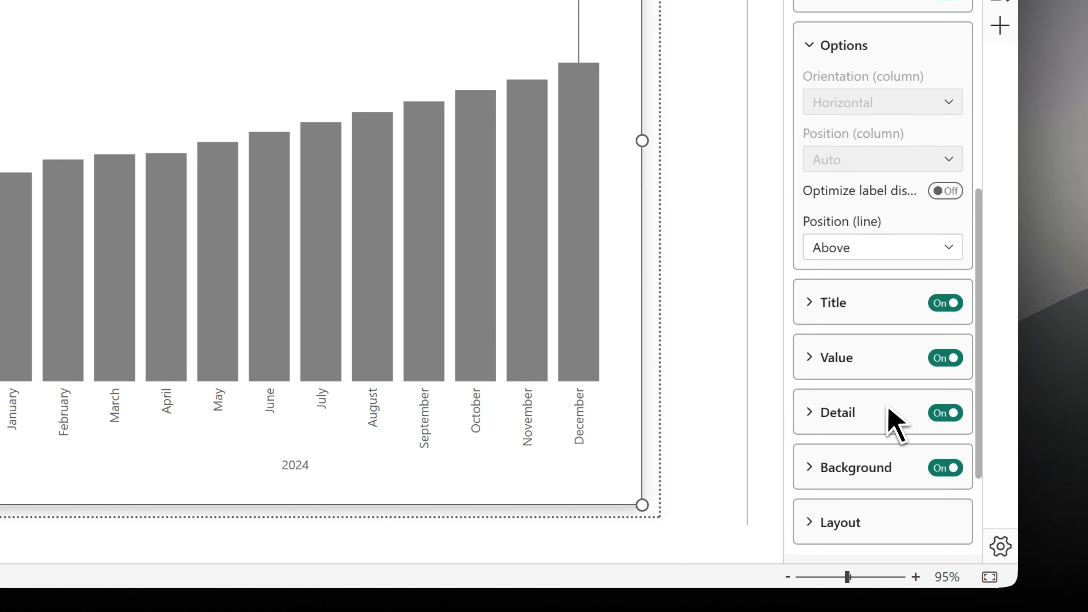
pyautogui.click(873, 428)
pyautogui.scroll(-5, 884, 424)
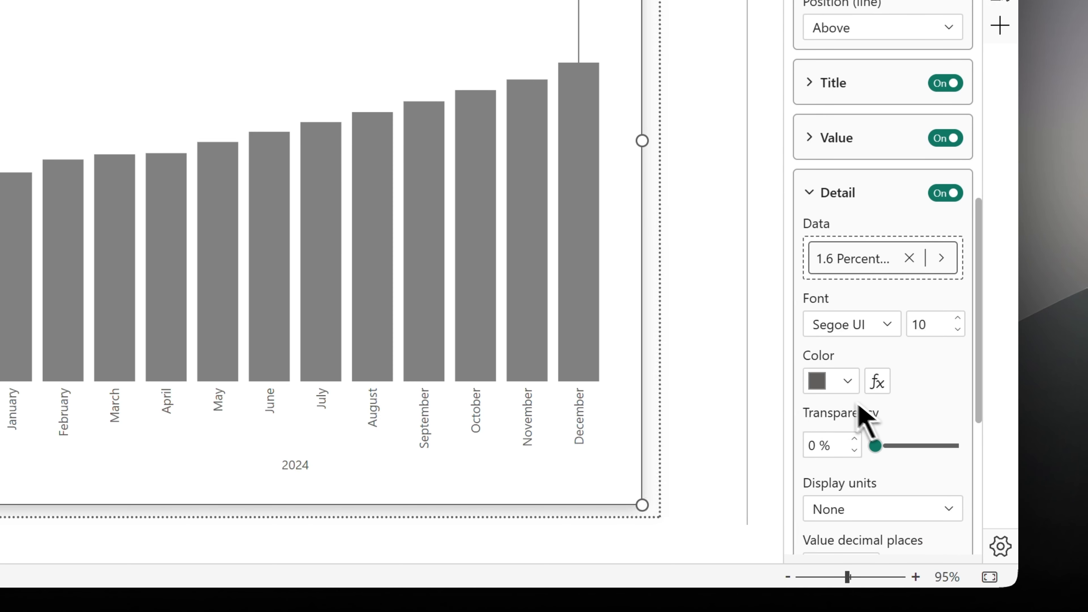
pyautogui.click(881, 386)
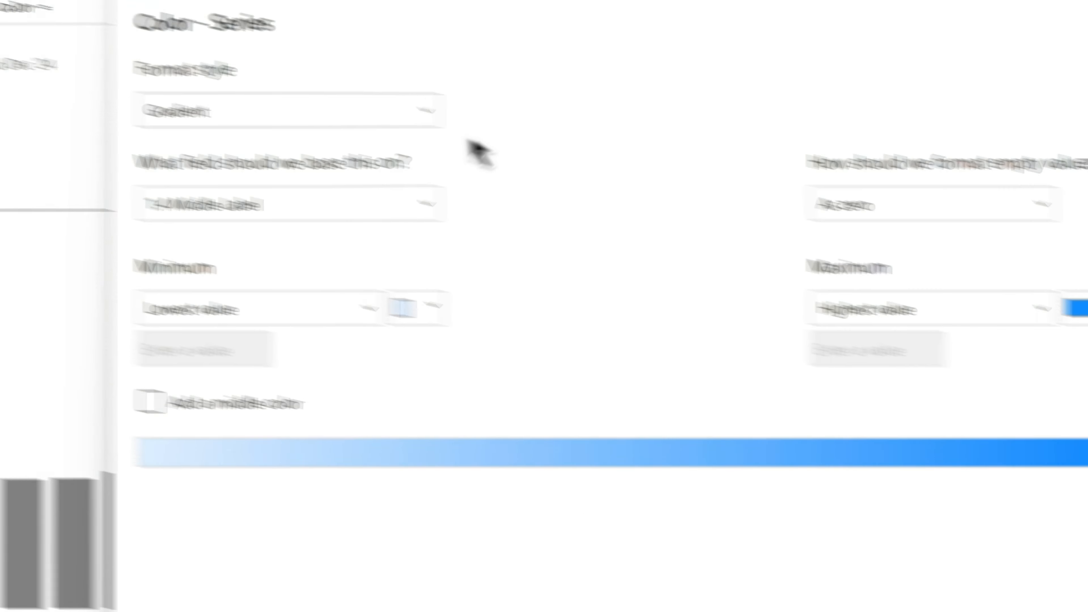
pyautogui.click(411, 110)
pyautogui.click(394, 255)
pyautogui.click(457, 247)
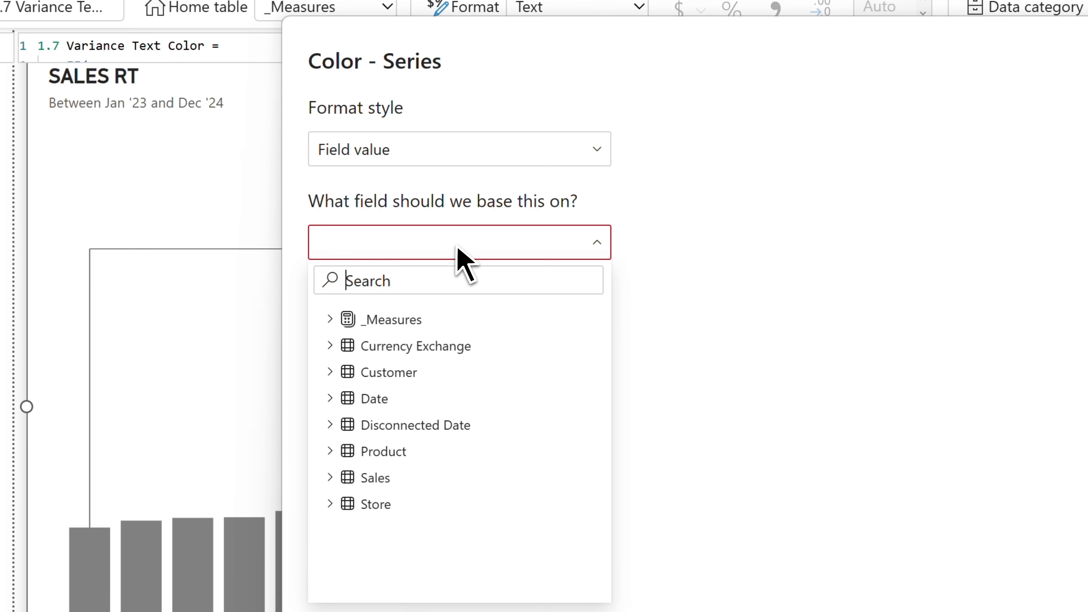
pyautogui.click(369, 320)
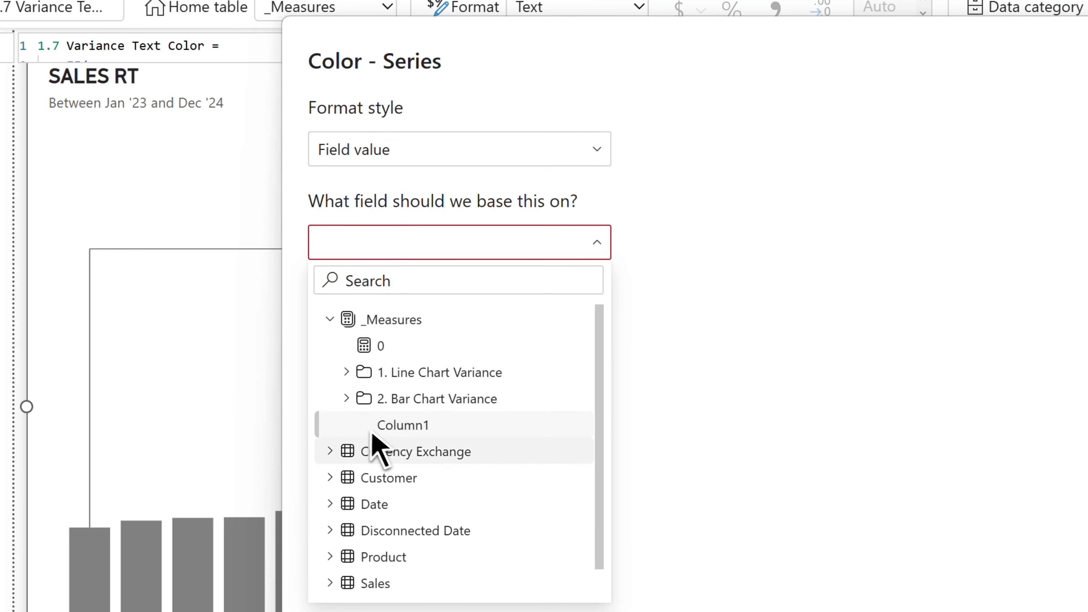
pyautogui.click(358, 401)
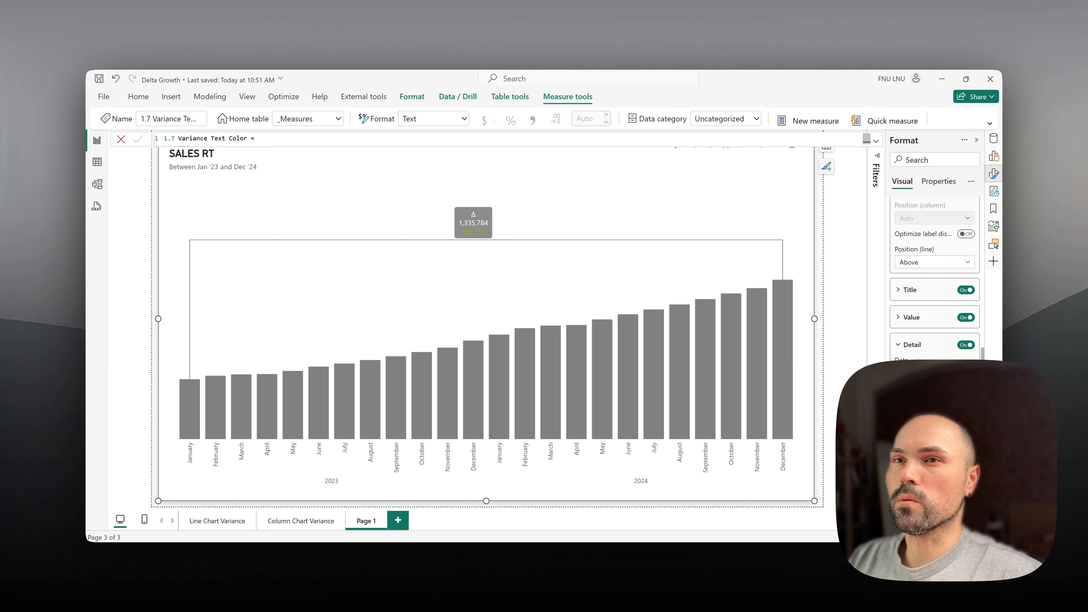
# Step: Make the background of the Δ series data label a darker gray
pyautogui.scroll(-3, 934, 278)
pyautogui.scroll(5, 935, 279)
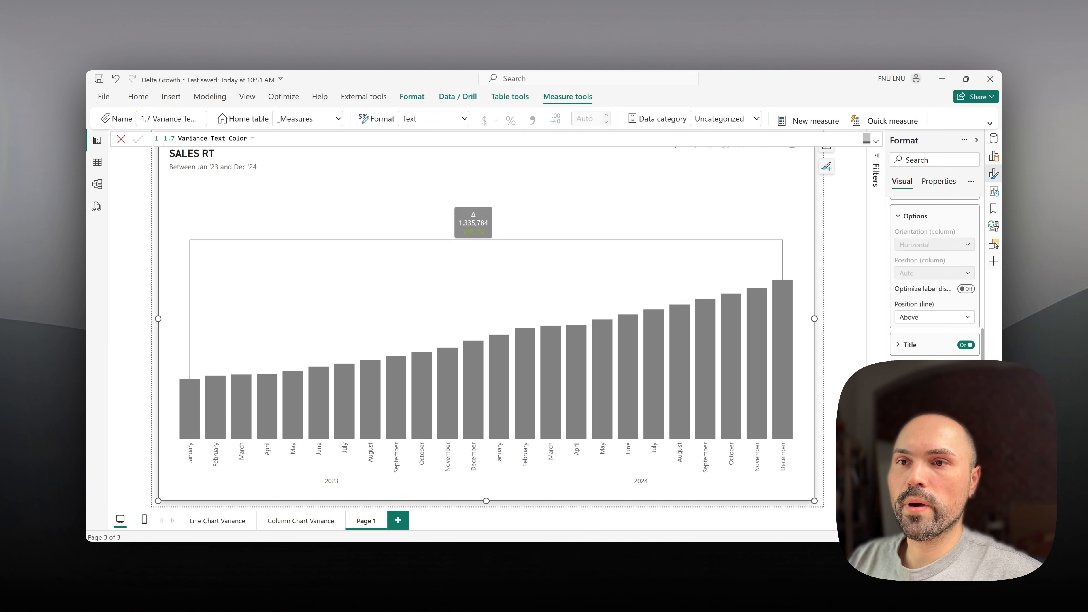
pyautogui.scroll(-3, 935, 278)
pyautogui.scroll(-3, 934, 278)
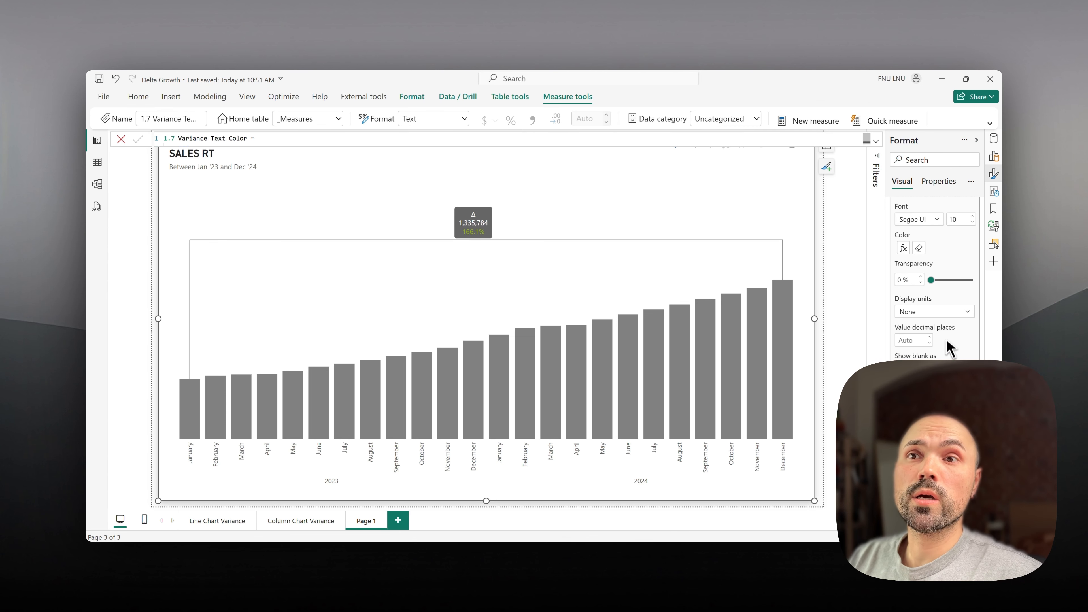
pyautogui.scroll(-1, 947, 346)
pyautogui.scroll(1, 948, 343)
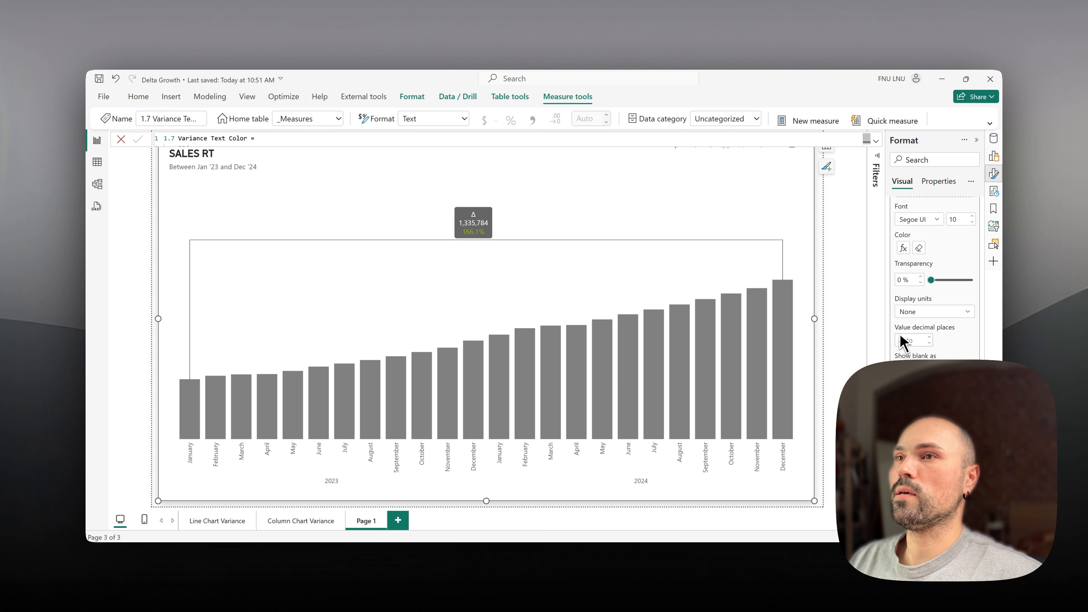
pyautogui.scroll(-1, 963, 322)
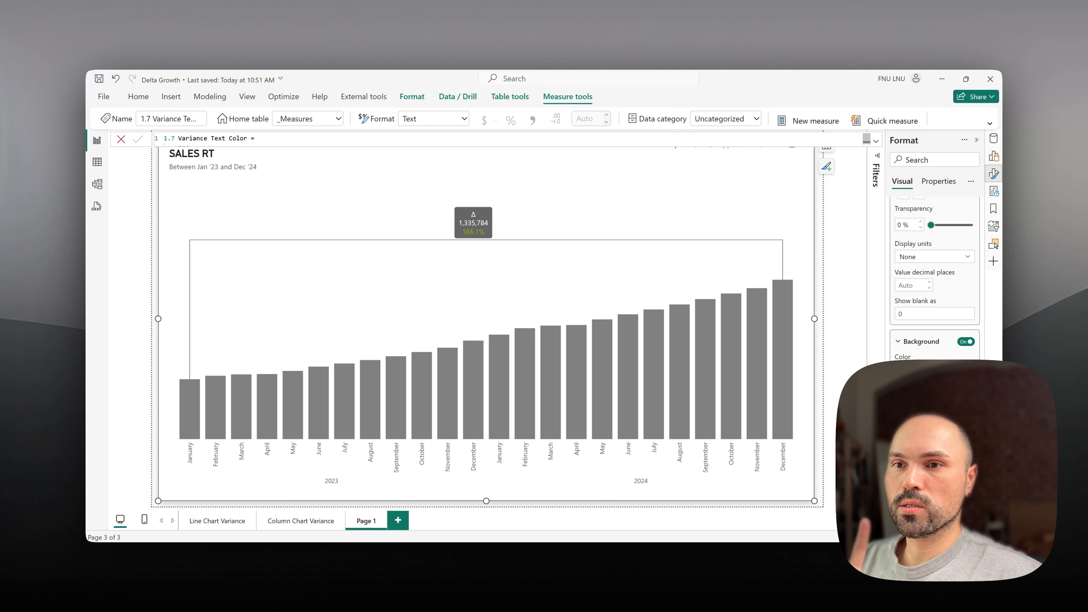
# Step: Turn on markers for the Δ series only
pyautogui.scroll(5, 963, 321)
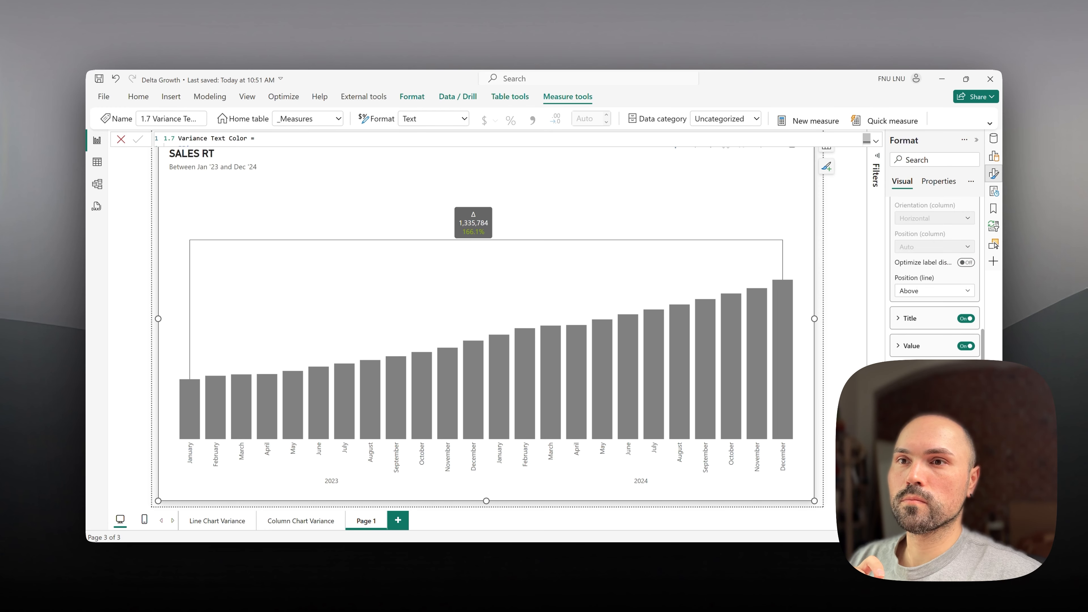
pyautogui.scroll(3, 933, 266)
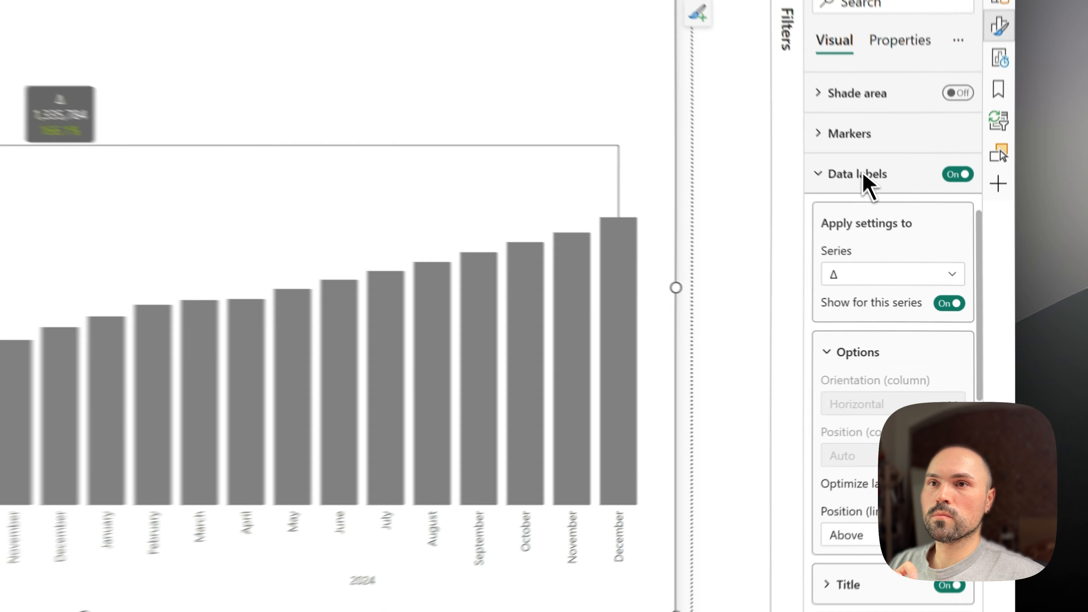
pyautogui.click(917, 257)
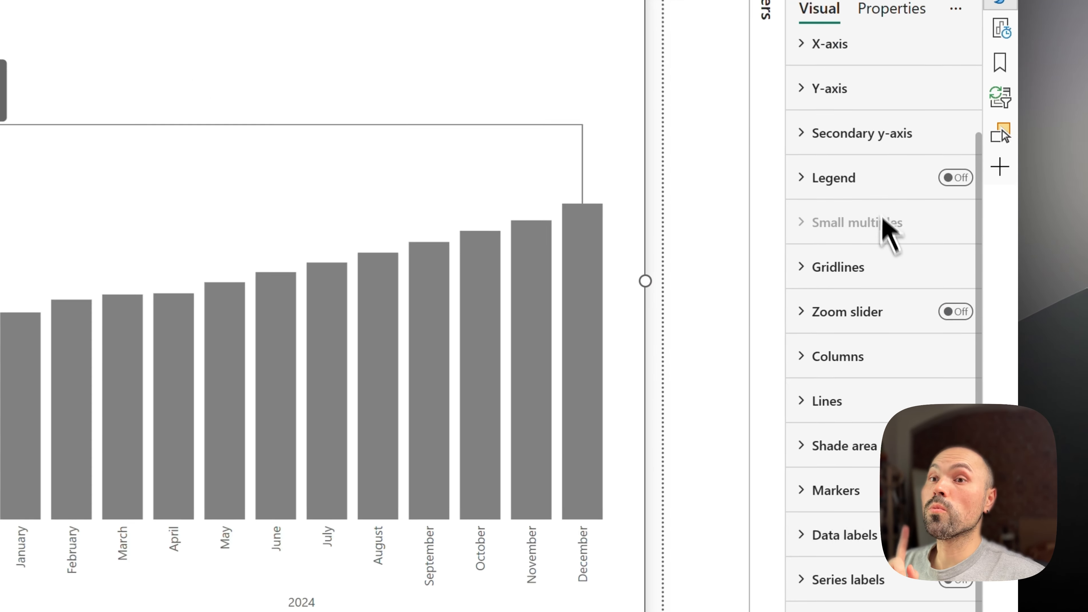
pyautogui.click(875, 492)
pyautogui.scroll(-3, 878, 323)
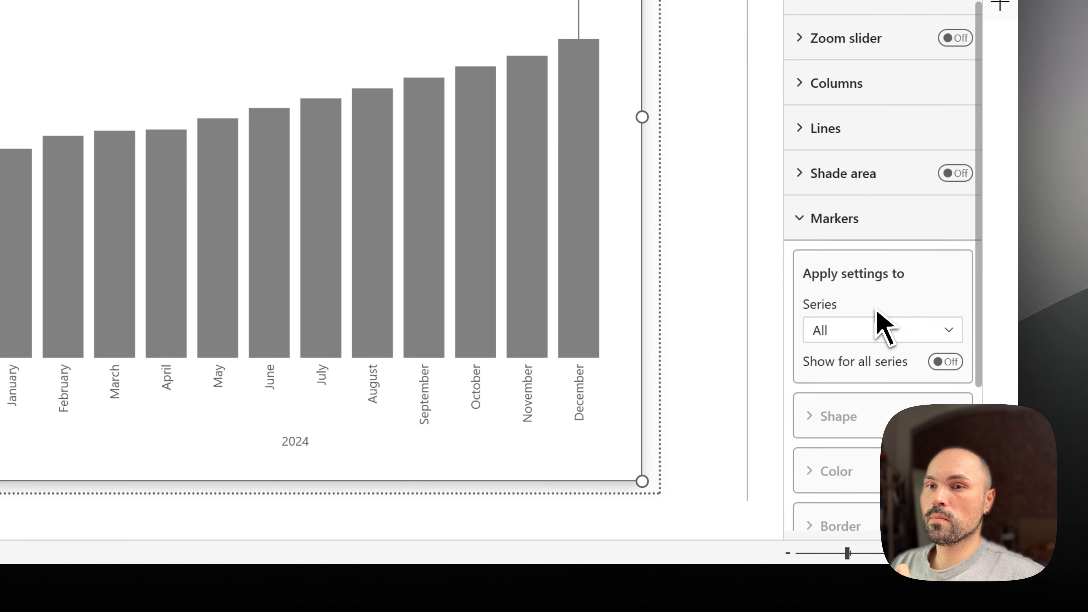
pyautogui.click(877, 328)
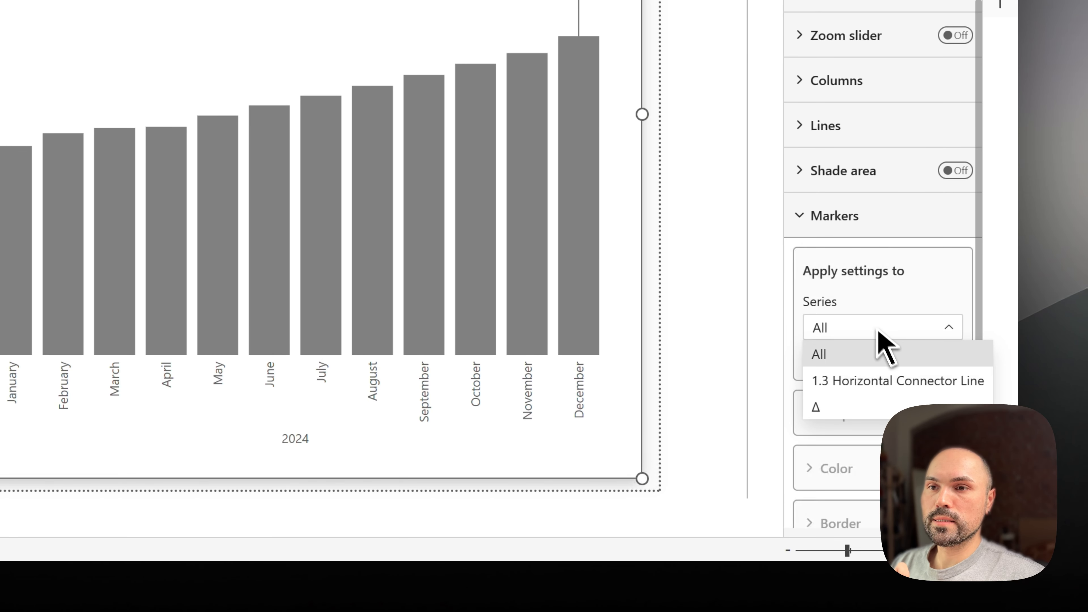
pyautogui.click(888, 406)
pyautogui.scroll(-3, 930, 365)
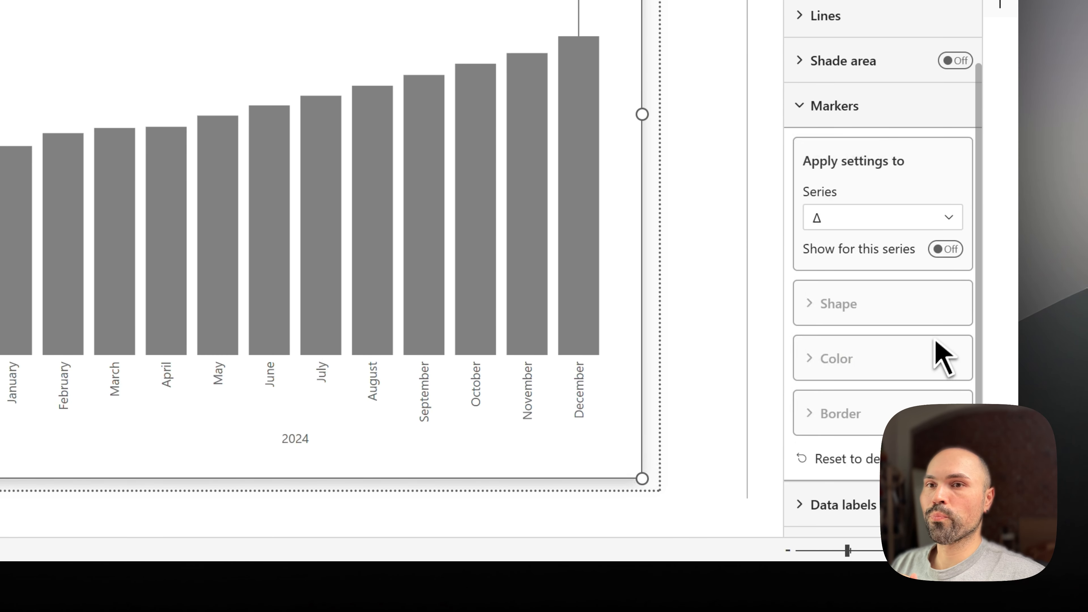
pyautogui.click(944, 250)
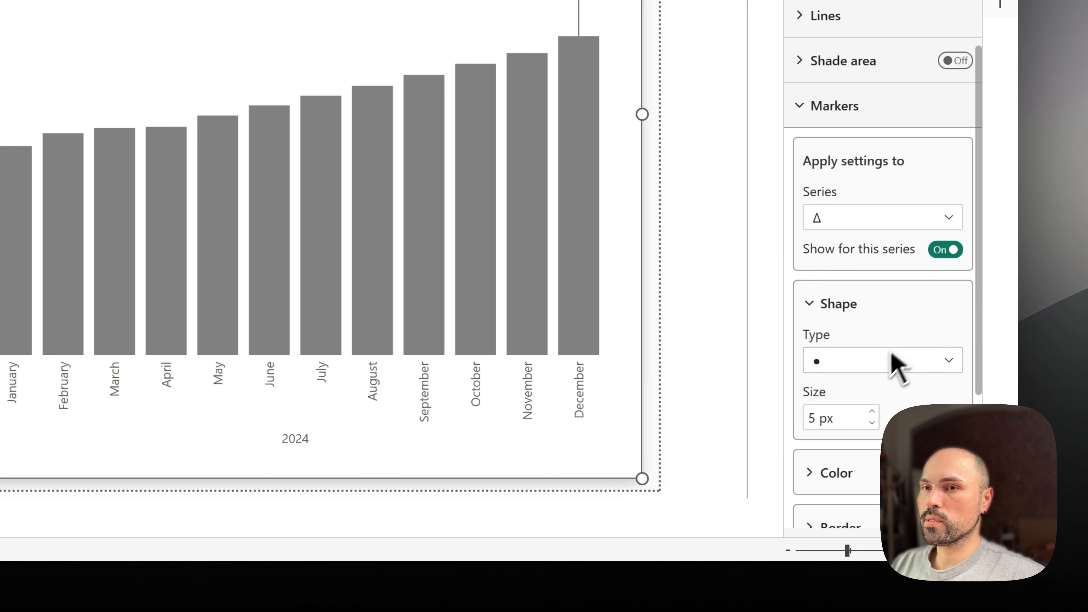
# Step: Set the Δ series marker shape to the long dash and its size to 10 px
pyautogui.click(880, 364)
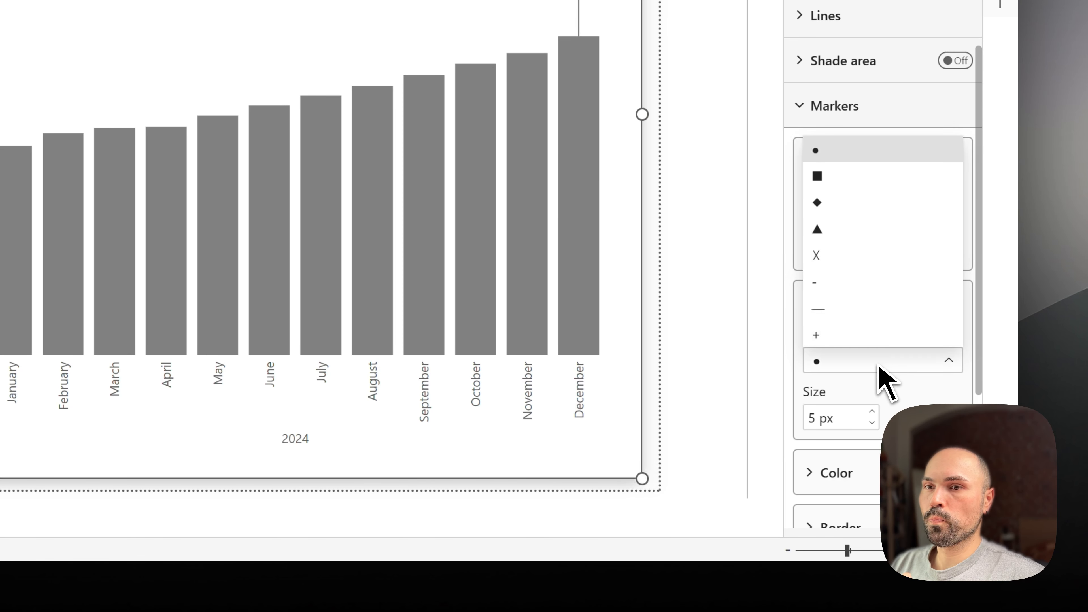
pyautogui.click(833, 308)
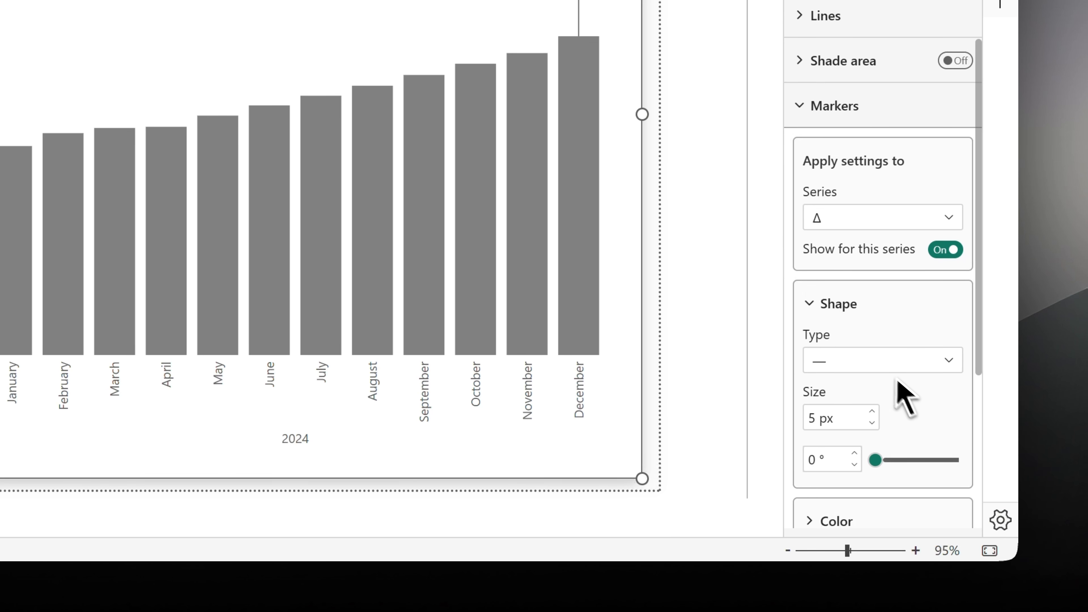
pyautogui.scroll(-5, 904, 398)
pyautogui.click(873, 192)
pyautogui.click(873, 191)
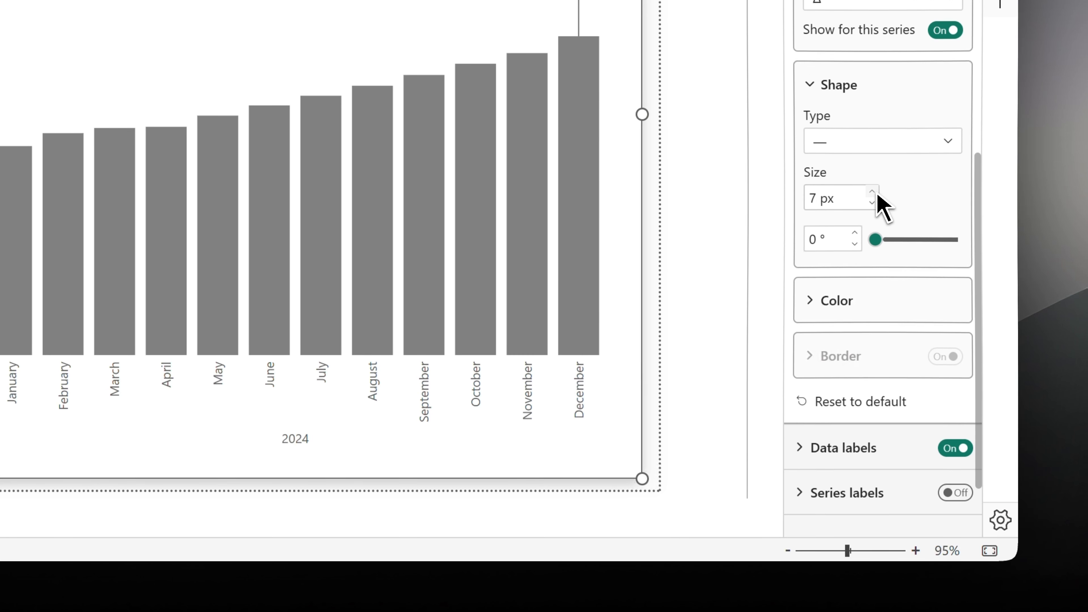
pyautogui.click(872, 191)
pyautogui.click(873, 192)
pyautogui.click(873, 192)
pyautogui.click(873, 202)
pyautogui.click(873, 192)
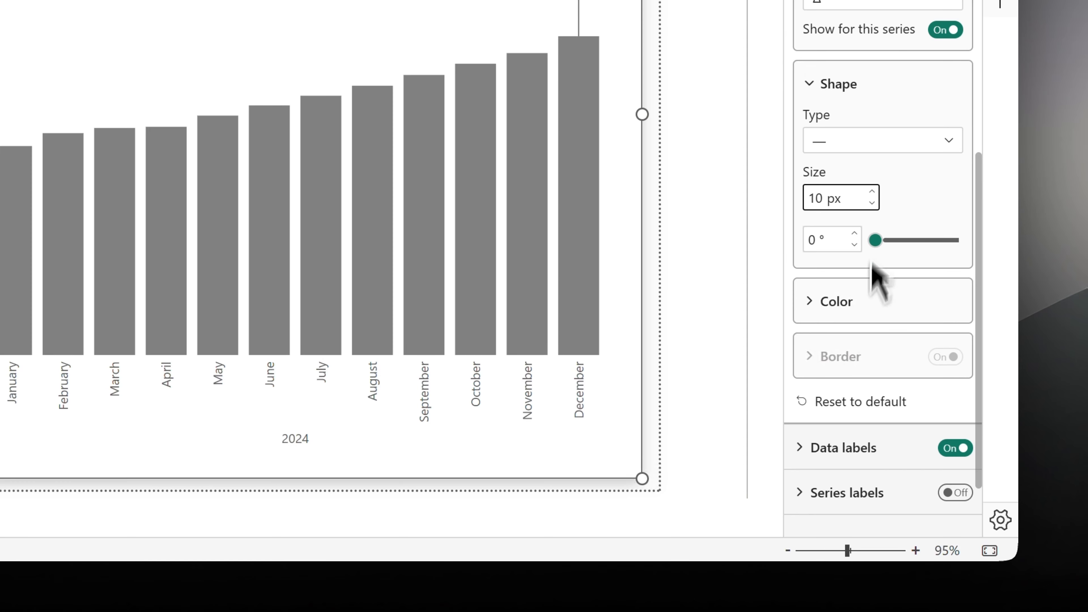
# Step: Color the Δ series marker dark gray
pyautogui.click(863, 300)
pyautogui.click(849, 357)
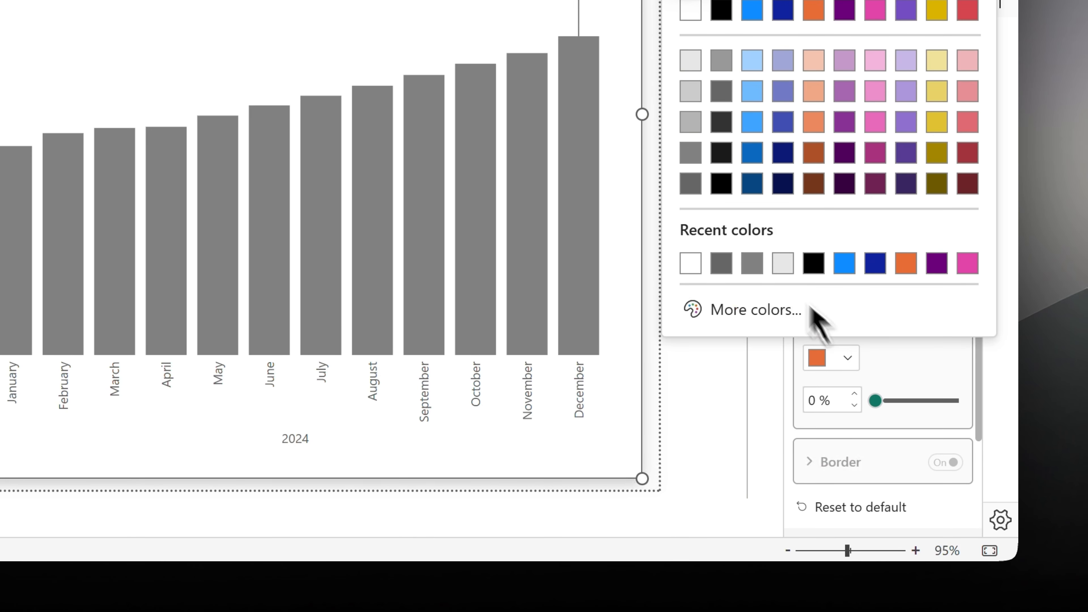
pyautogui.click(693, 184)
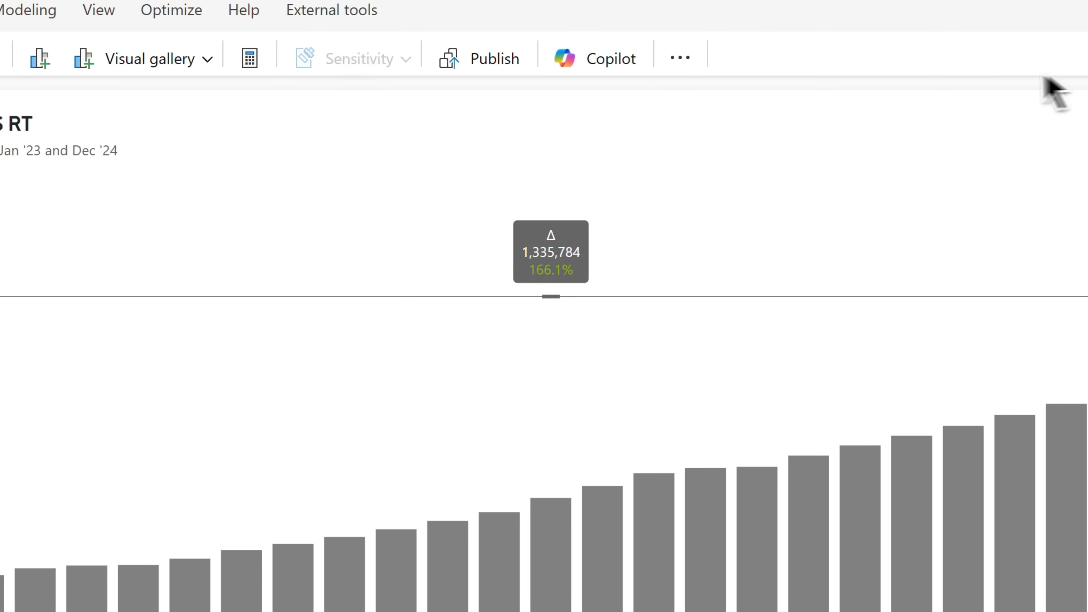
pyautogui.click(937, 95)
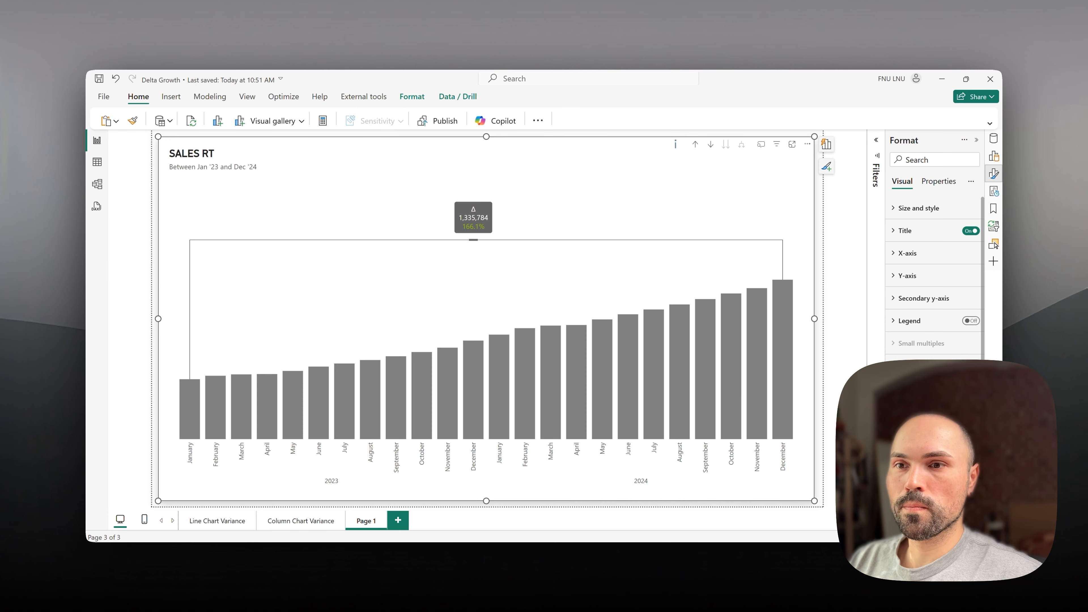
# Step: Turn on the chart's shade area and switch it off for the Δ series
pyautogui.scroll(-1, 933, 278)
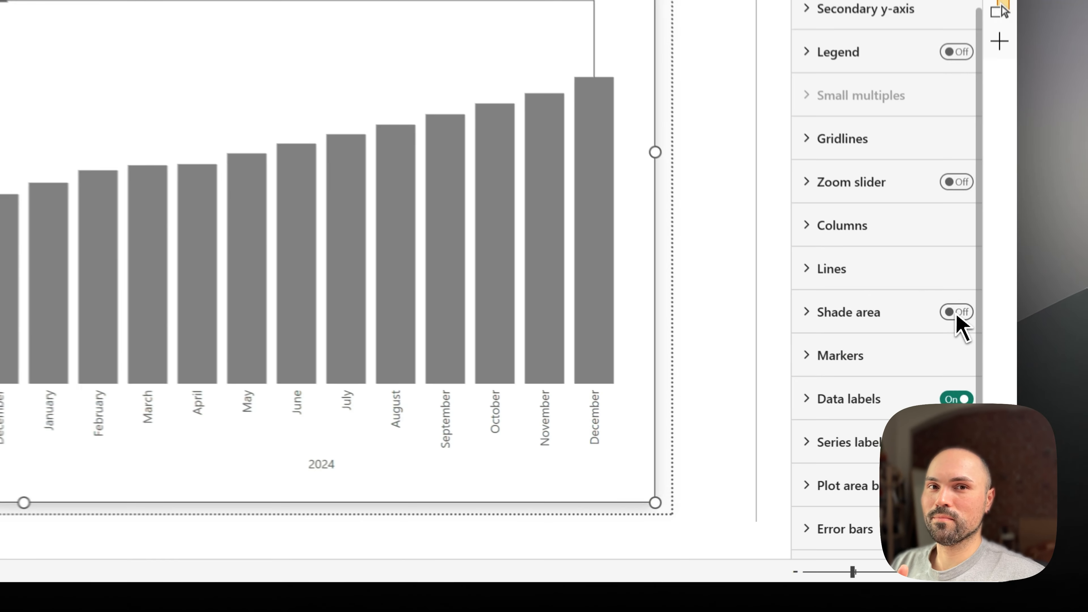
pyautogui.click(971, 402)
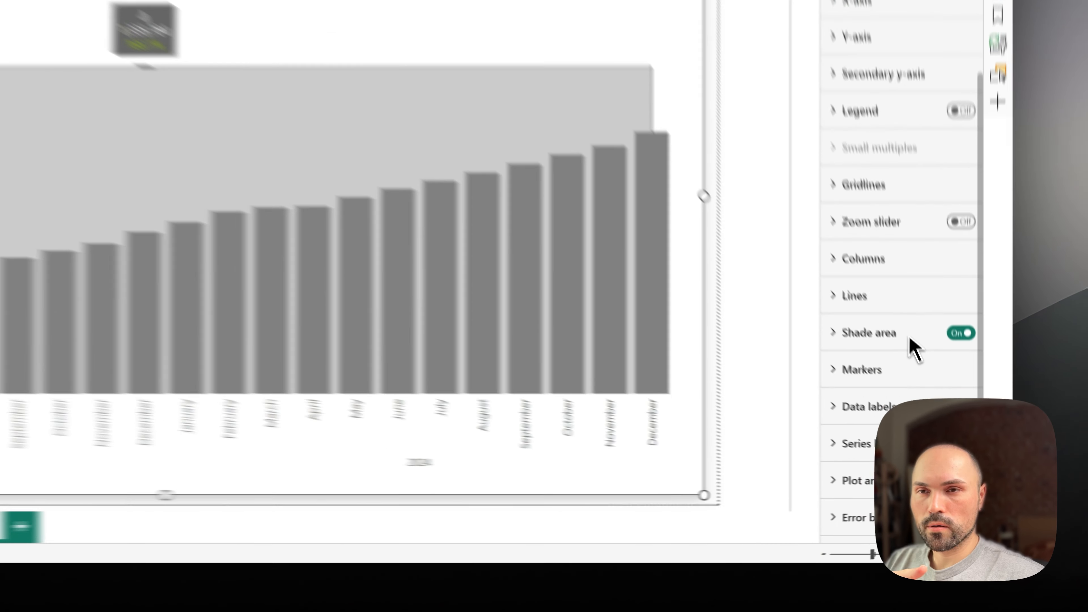
pyautogui.click(941, 403)
pyautogui.scroll(-5, 880, 392)
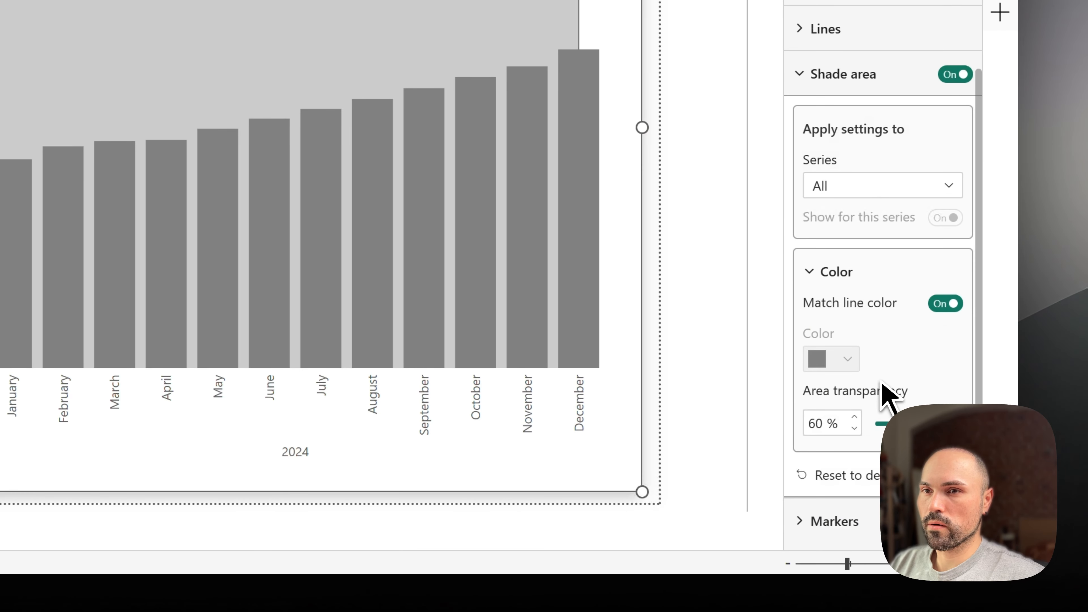
pyautogui.click(881, 189)
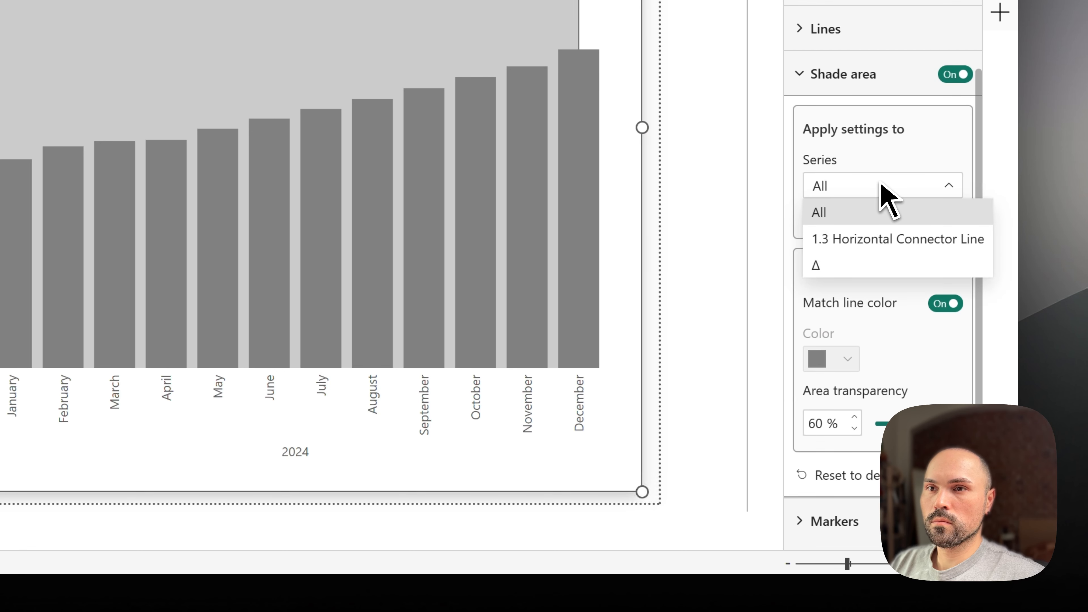
pyautogui.click(884, 212)
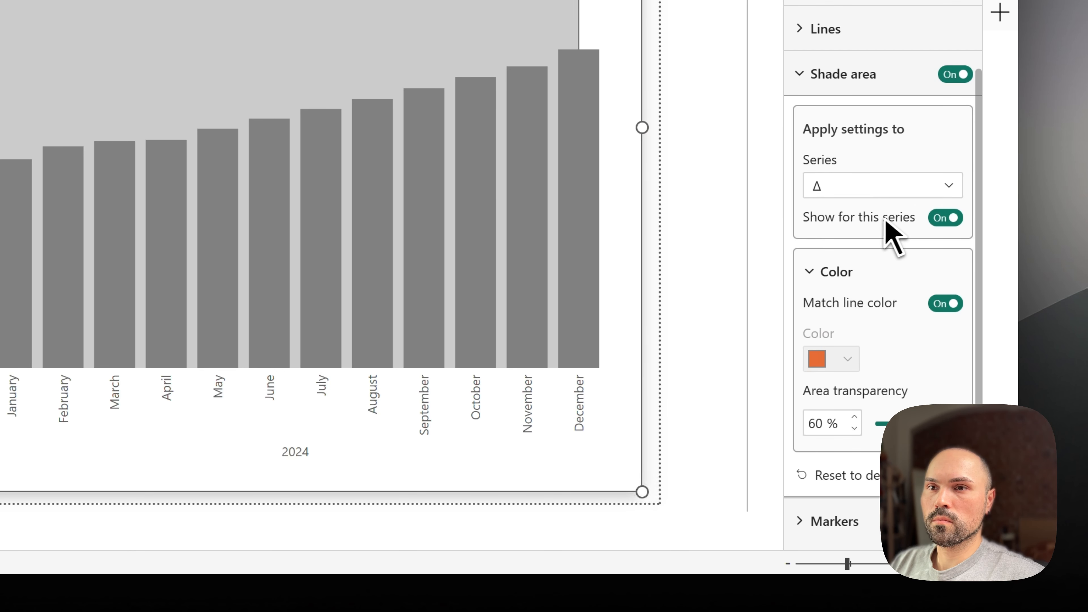
pyautogui.click(957, 218)
# Step: Lighten the shade area of the 1.3 Horizontal Connector Line series by raising its area transparency above 85 %
pyautogui.click(890, 182)
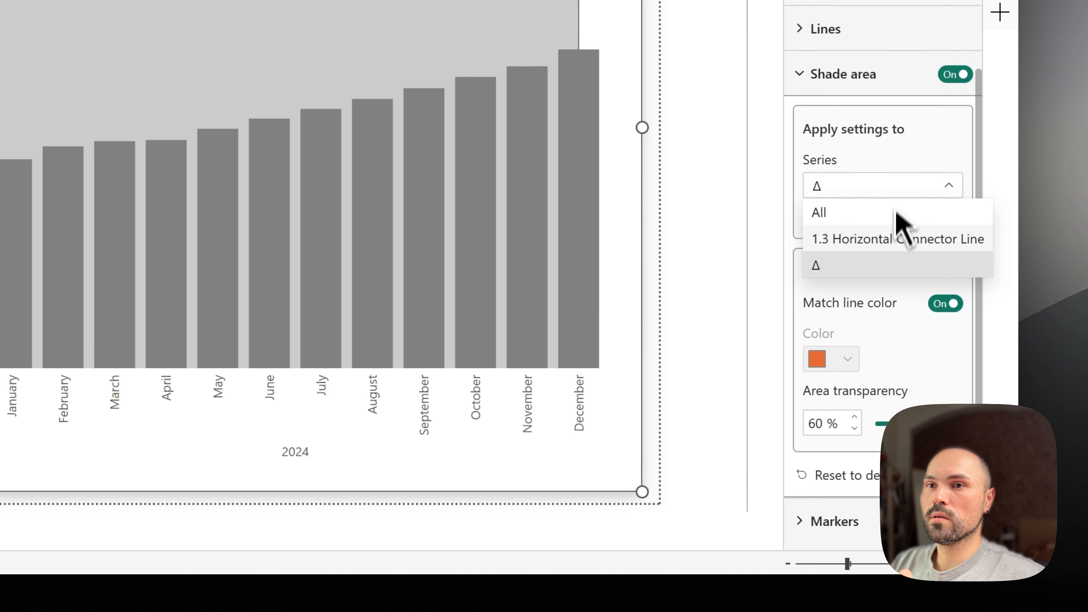
pyautogui.click(894, 239)
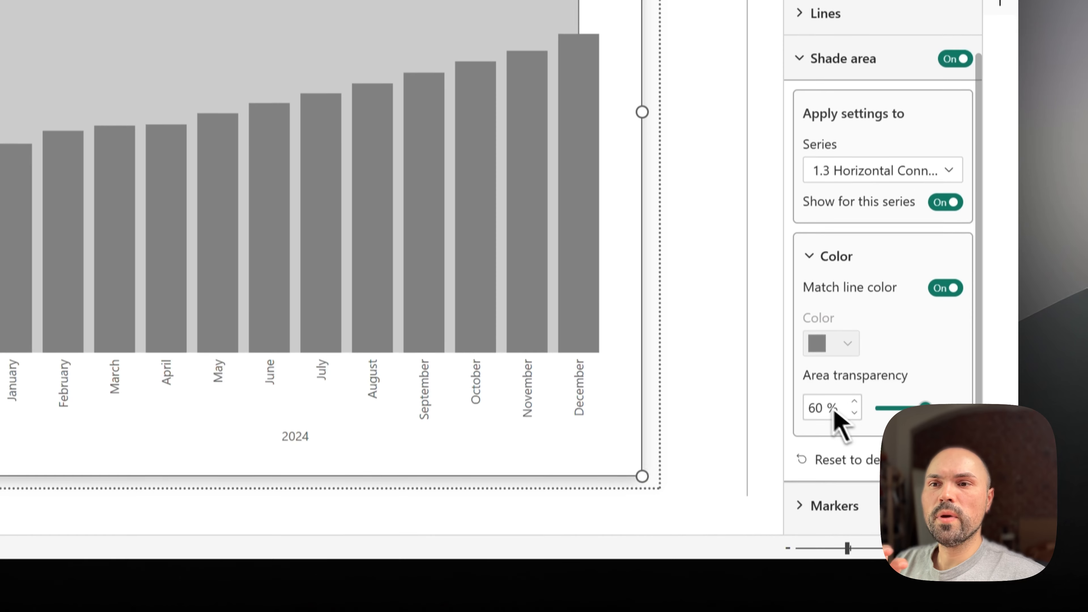
pyautogui.click(816, 423)
pyautogui.write('80')
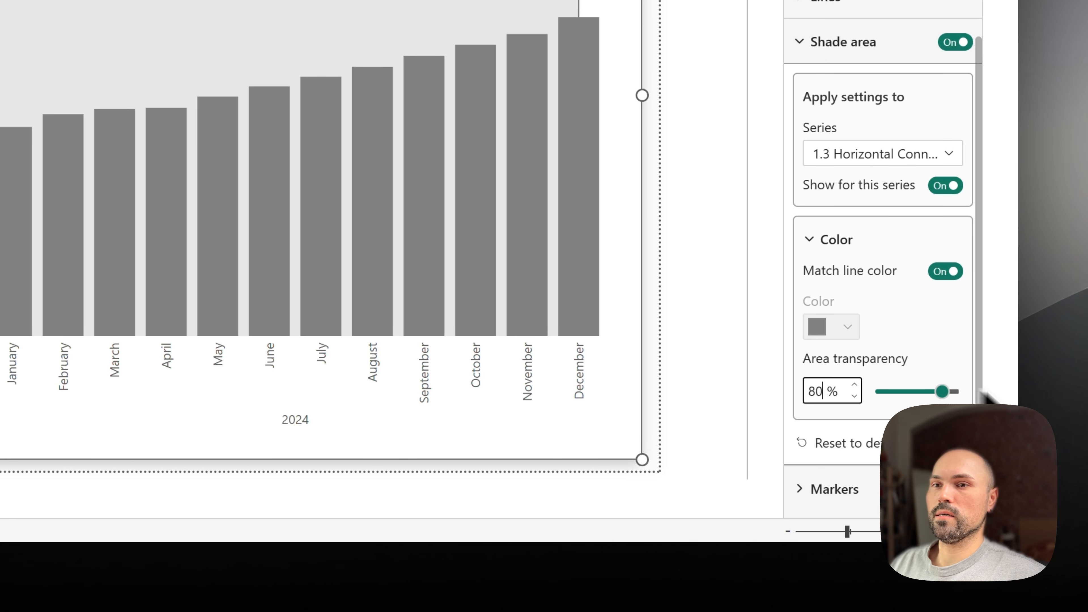
pyautogui.click(854, 385)
pyautogui.click(854, 385)
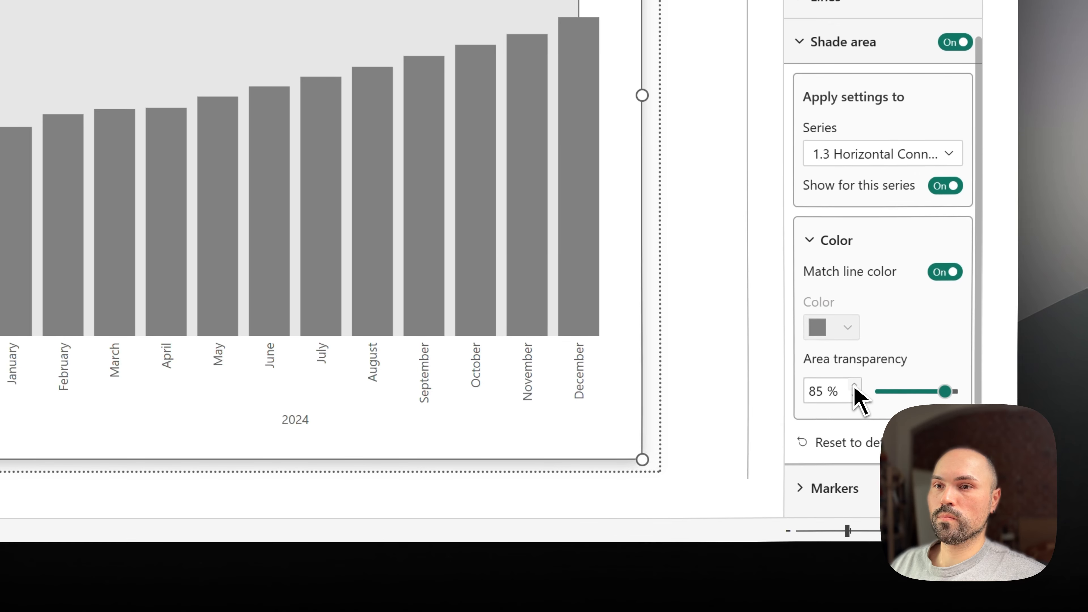
pyautogui.click(854, 385)
pyautogui.click(854, 384)
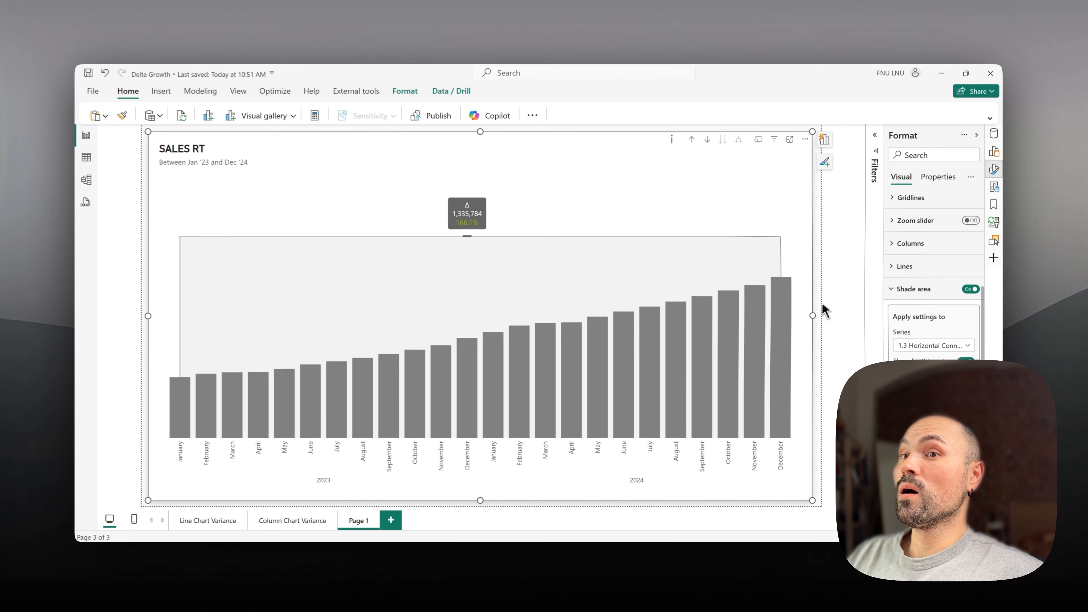
pyautogui.click(675, 77)
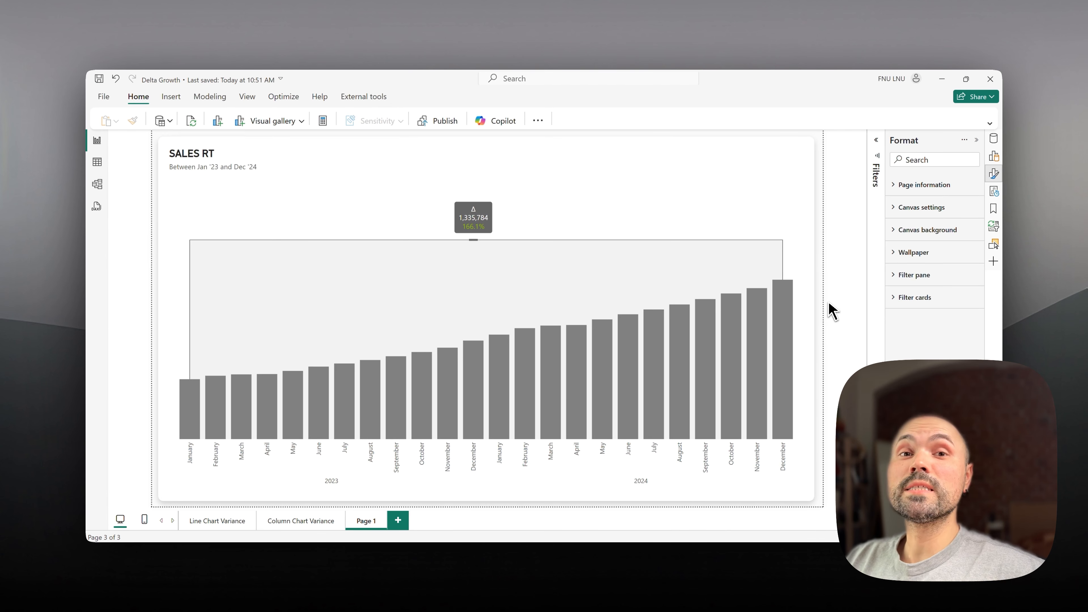